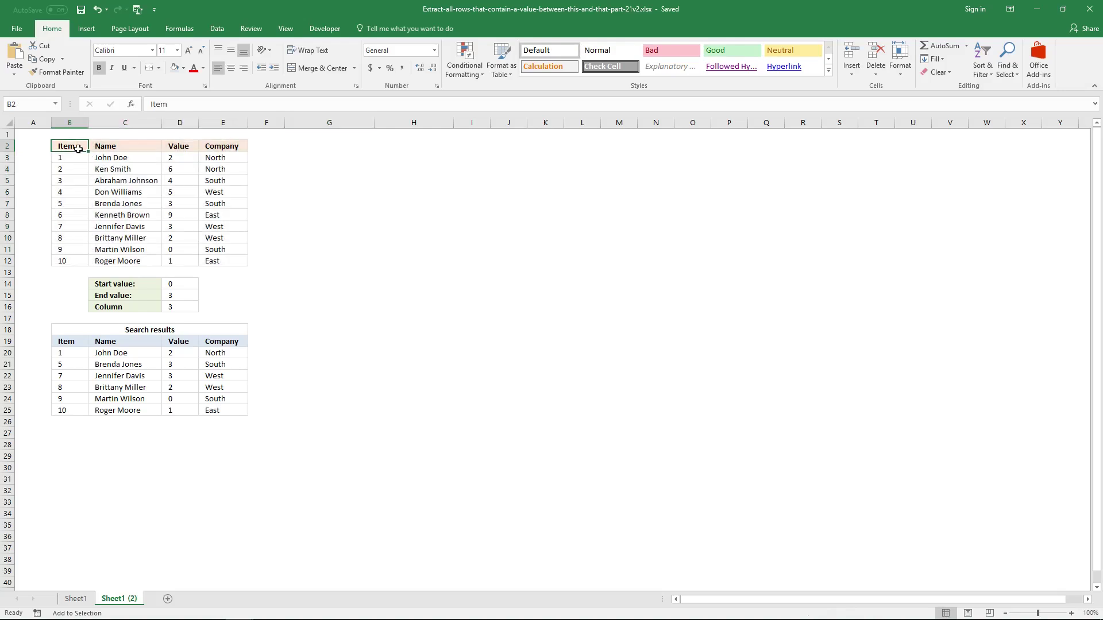
Review the source table, the End and Column criteria, and the result array formulas in rows 19–23
{"action": "left_click_drag", "start_coordinate": [77, 146], "coordinate": [226, 261]}
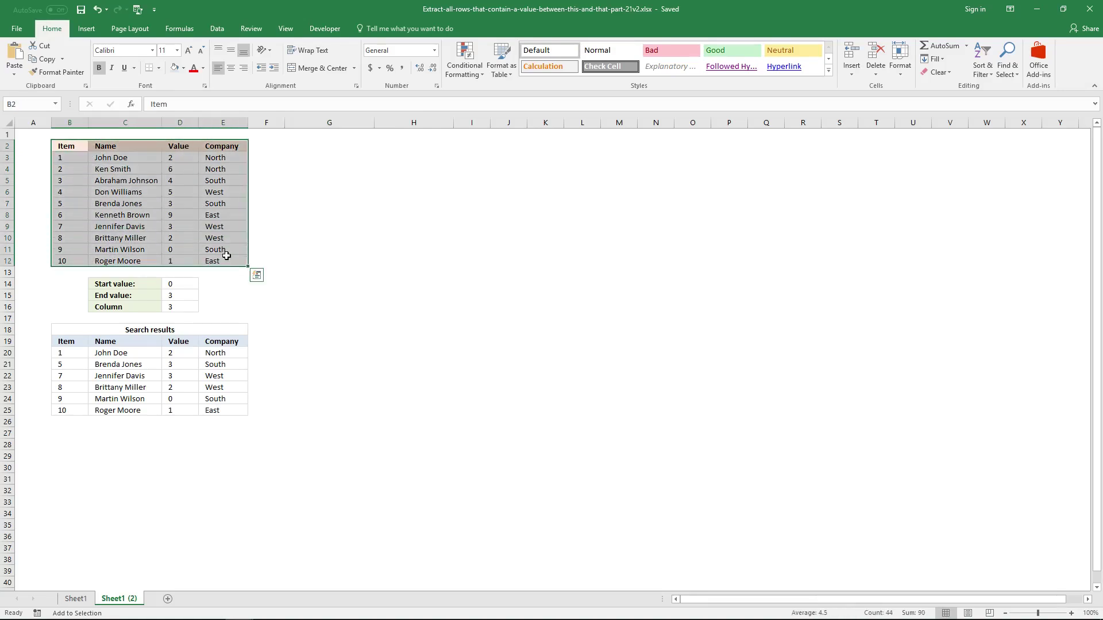
{"action": "left_click", "coordinate": [176, 297]}
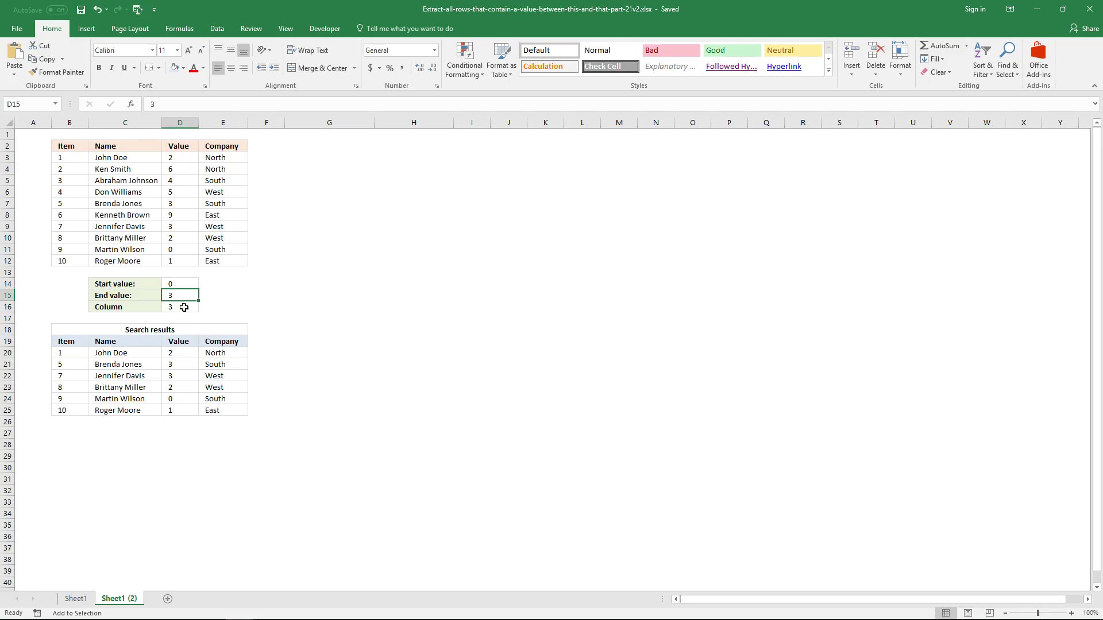
{"action": "left_click", "coordinate": [187, 306]}
{"action": "left_click", "coordinate": [77, 352]}
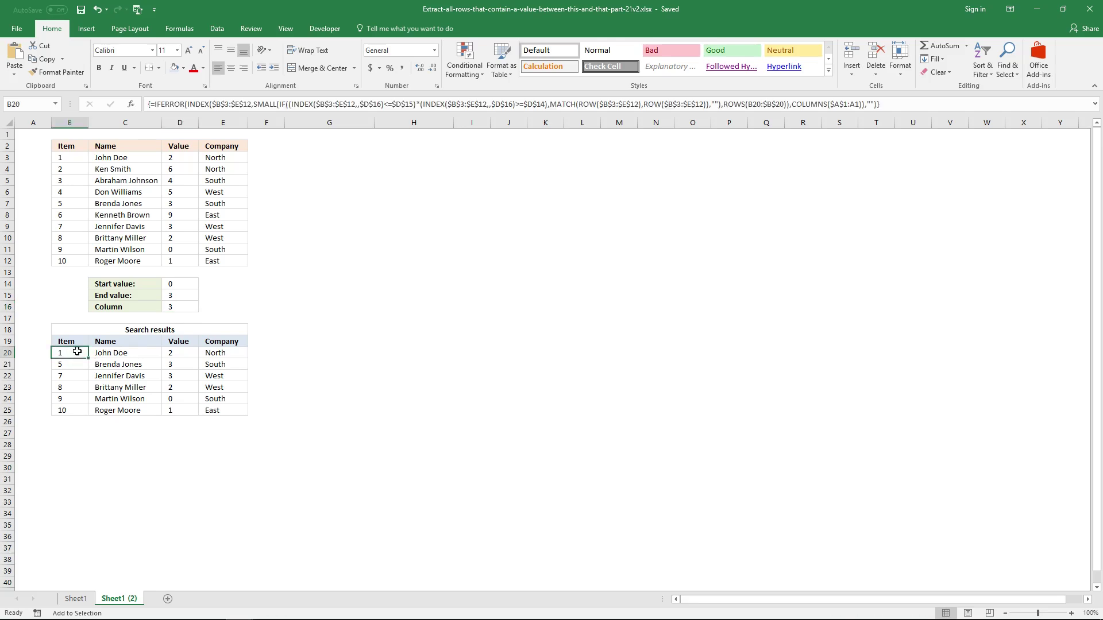
{"action": "left_click", "coordinate": [187, 353]}
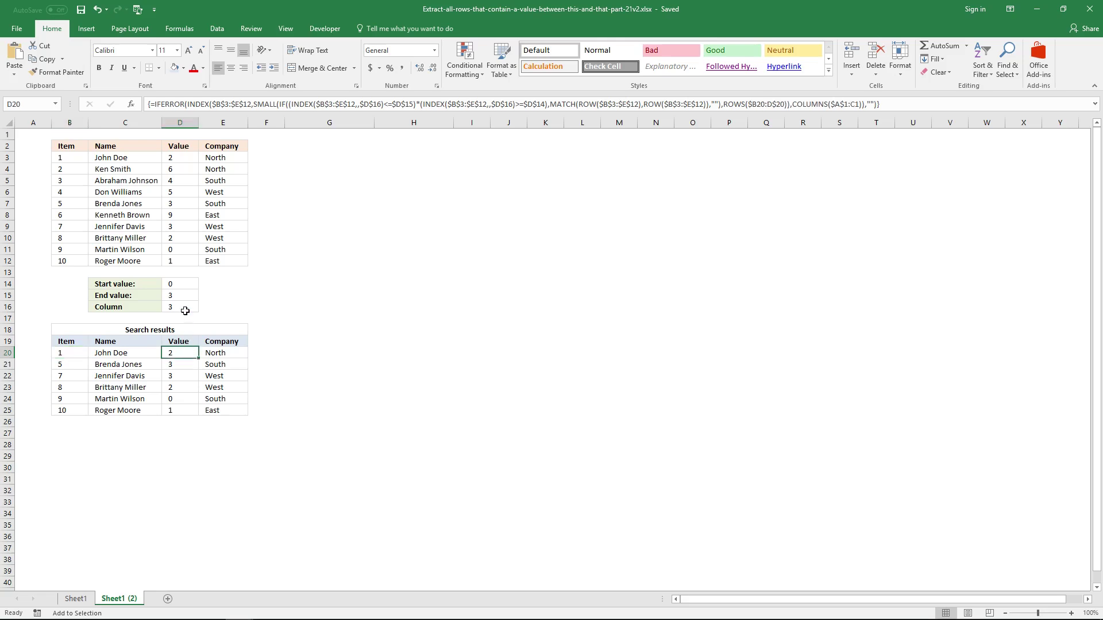
{"action": "left_click", "coordinate": [180, 364]}
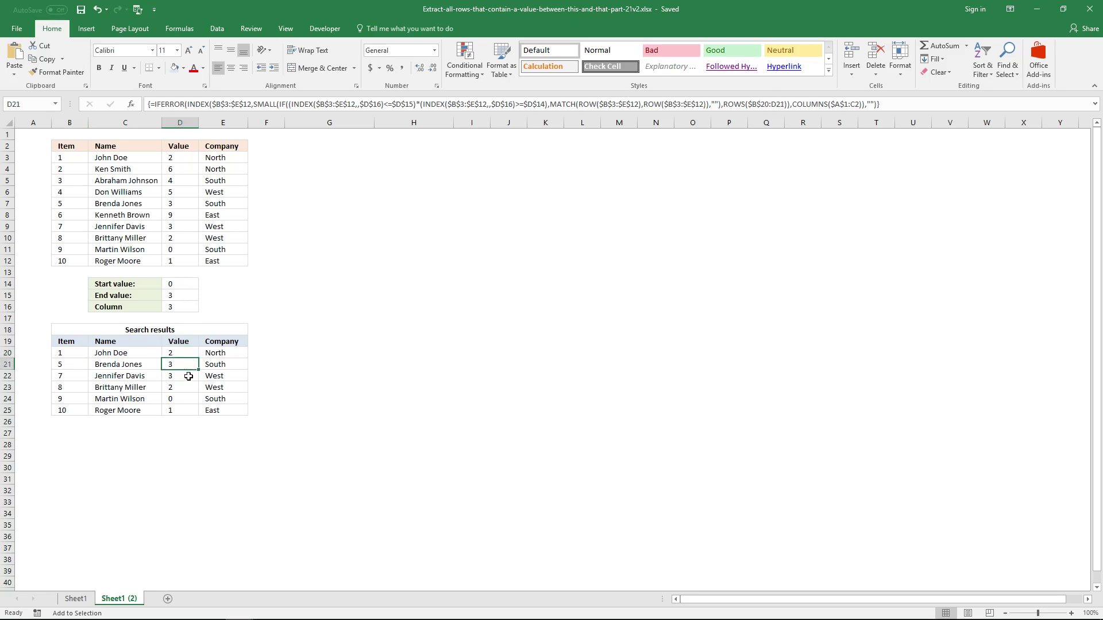
{"action": "left_click", "coordinate": [189, 376]}
{"action": "left_click", "coordinate": [185, 388]}
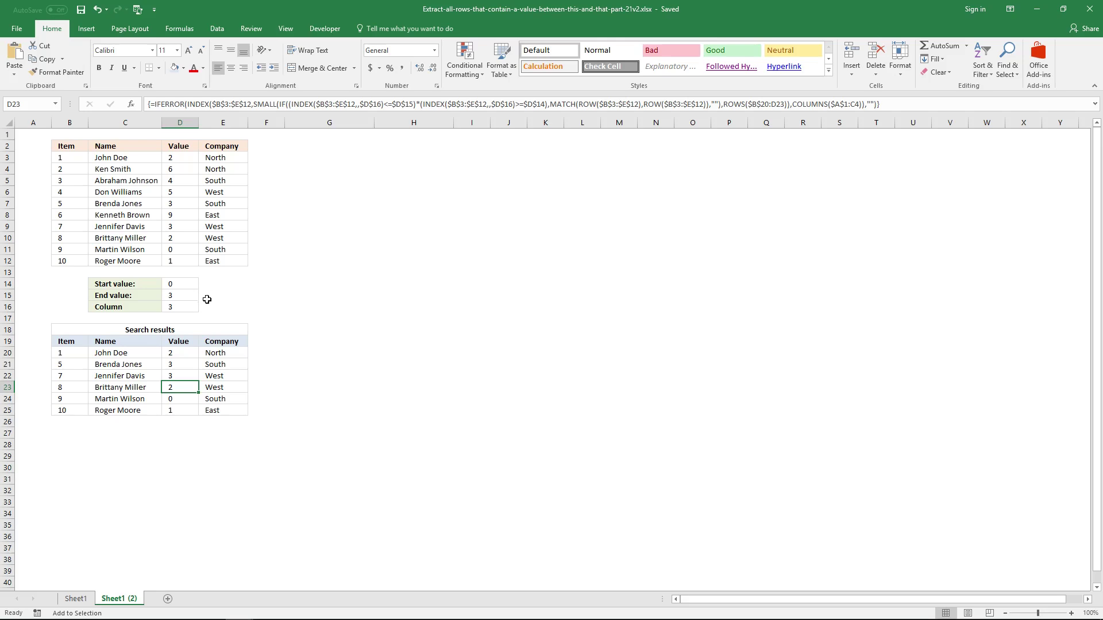
Set the Column criterion in D16 to 1 to search the Item numbers, noting items 1 to 3
{"action": "left_click", "coordinate": [179, 306]}
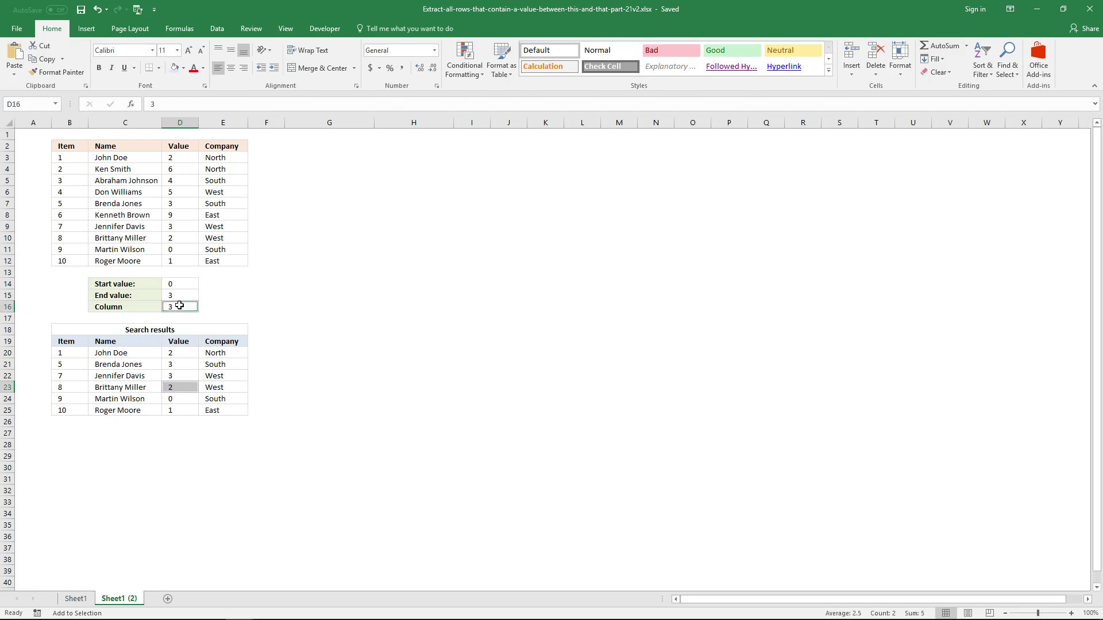
{"action": "left_click", "coordinate": [179, 305]}
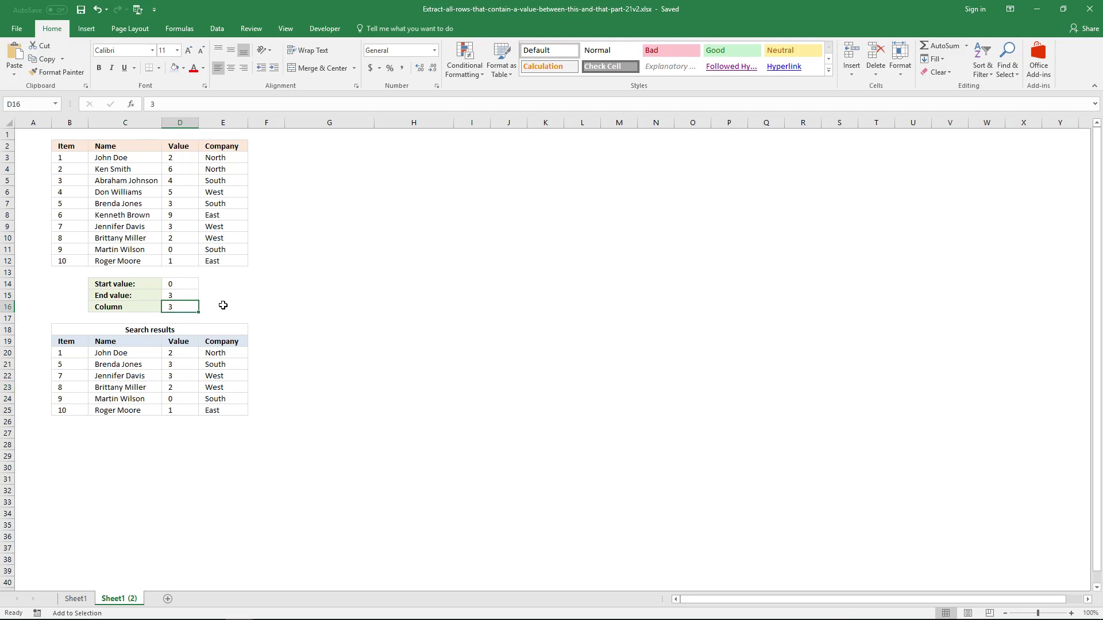
{"action": "type", "text": "1"}
{"action": "key", "text": "Return"}
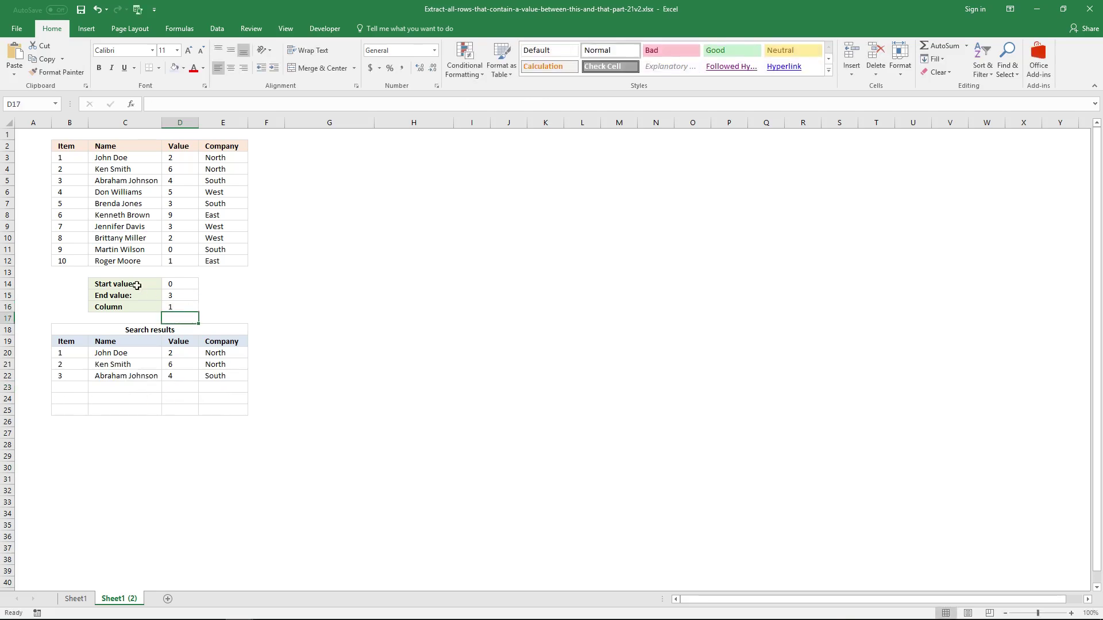
{"action": "left_click_drag", "start_coordinate": [77, 263], "coordinate": [79, 160]}
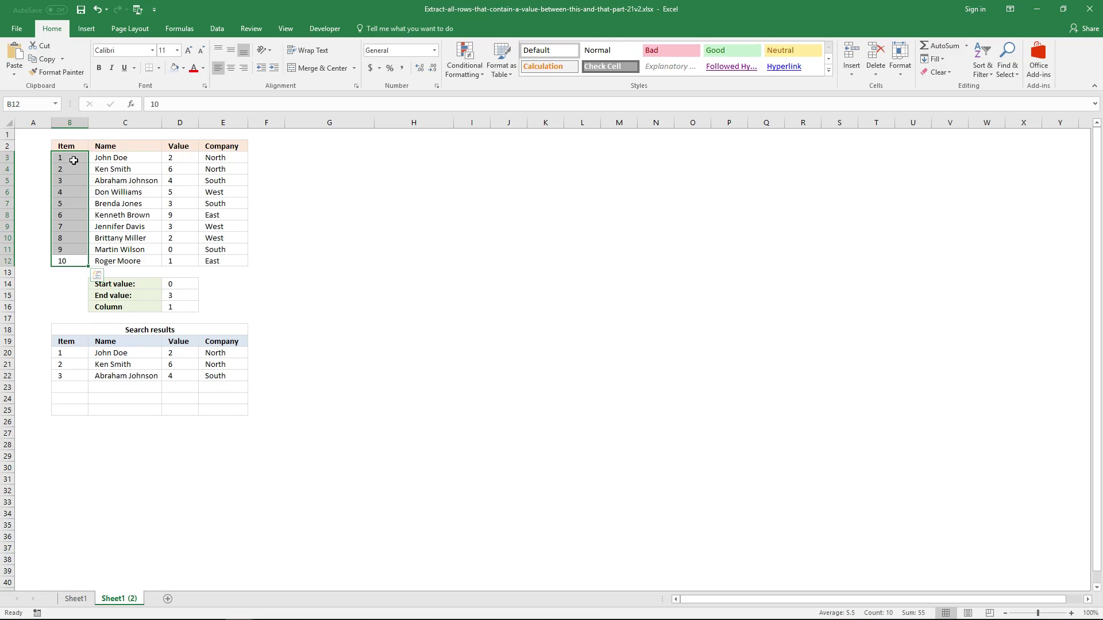
{"action": "left_click_drag", "start_coordinate": [73, 162], "coordinate": [208, 182]}
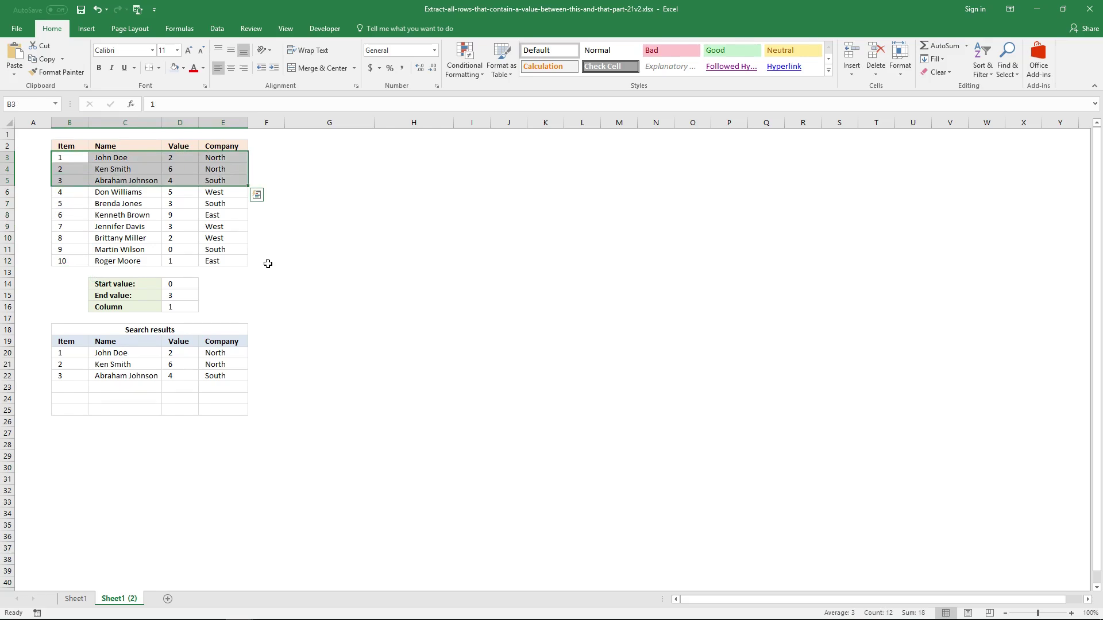
Set End value to 6 and Start value to 4, then check items 4 and 5 in the results
{"action": "left_click", "coordinate": [178, 294]}
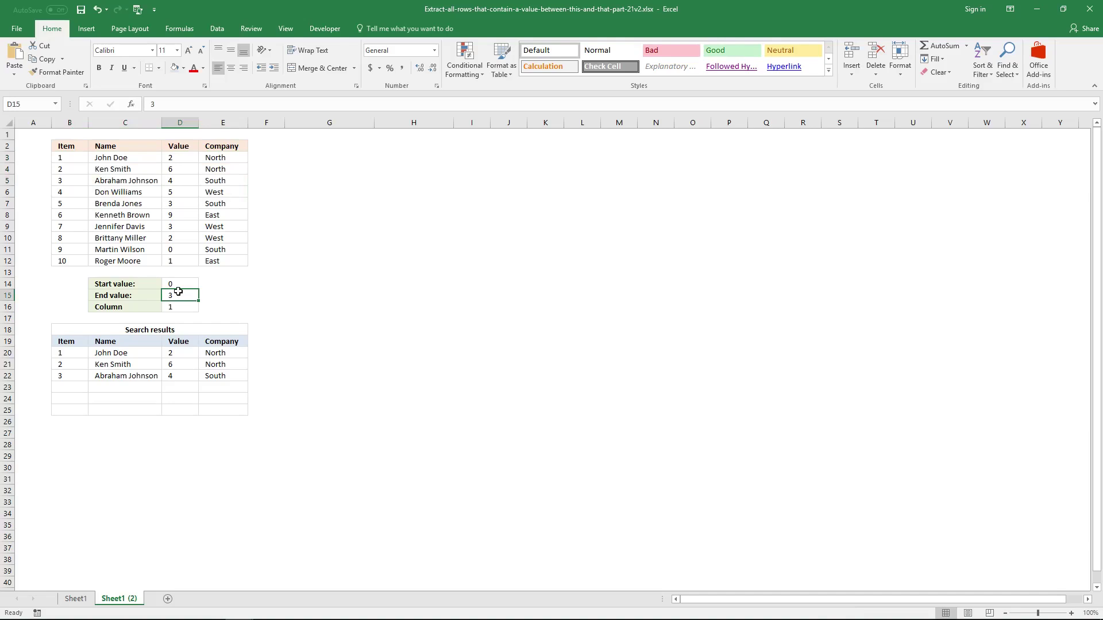
{"action": "type", "text": "6"}
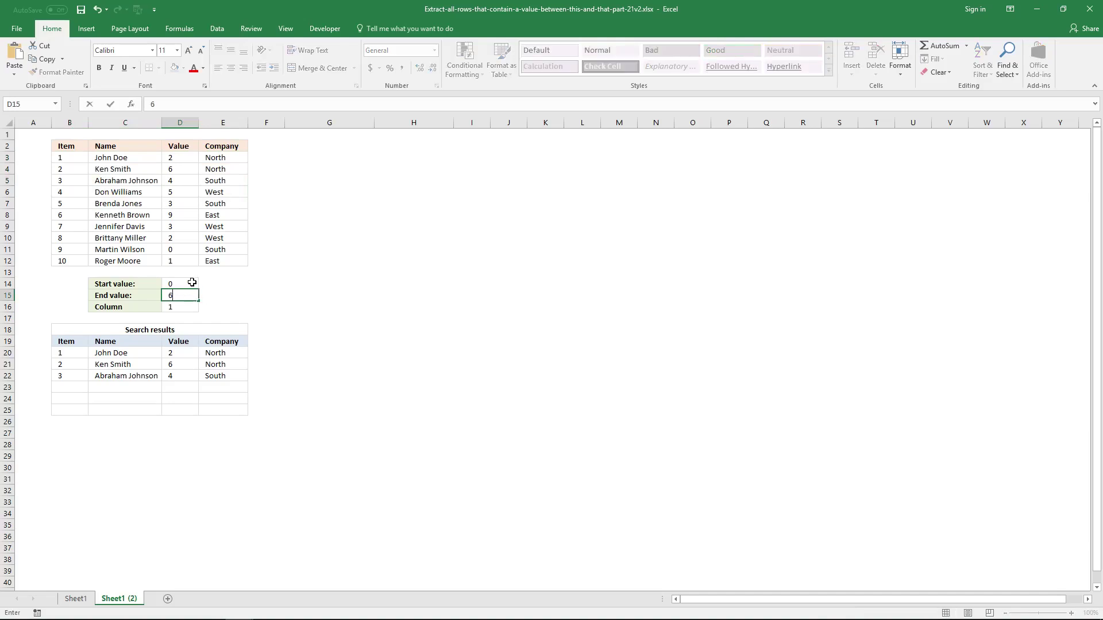
{"action": "left_click", "coordinate": [192, 282]}
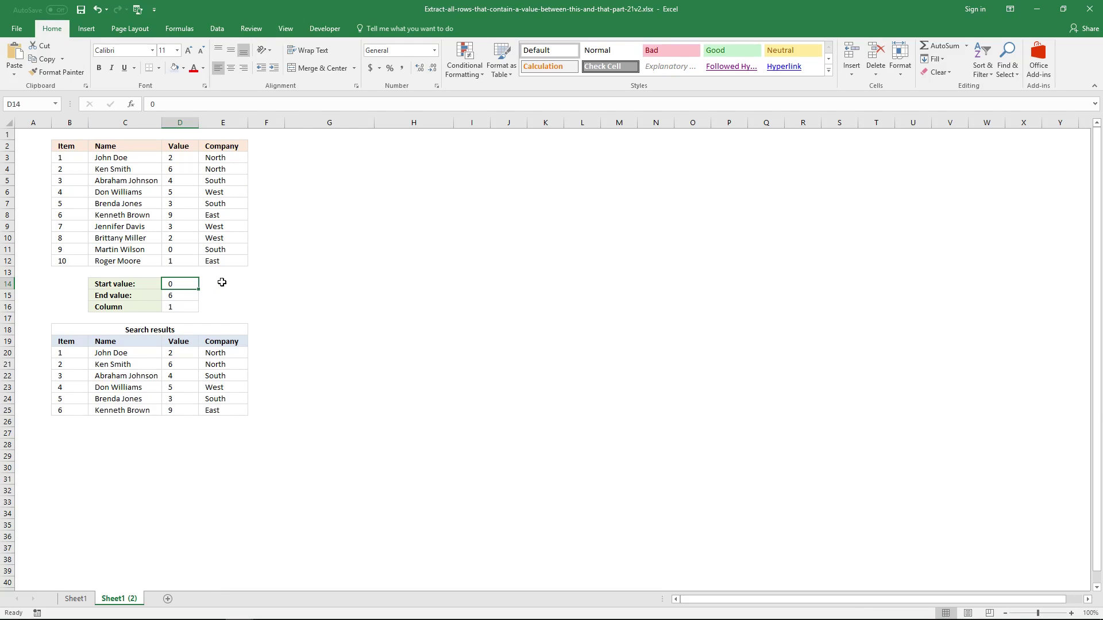
{"action": "type", "text": "4"}
{"action": "key", "text": "Return"}
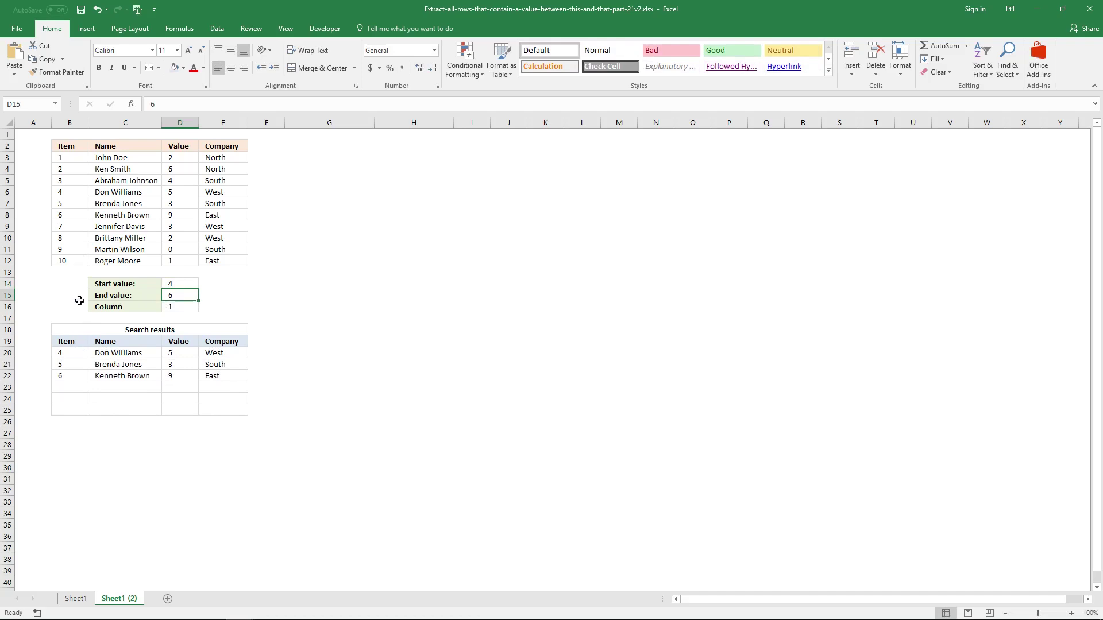
{"action": "left_click", "coordinate": [73, 196]}
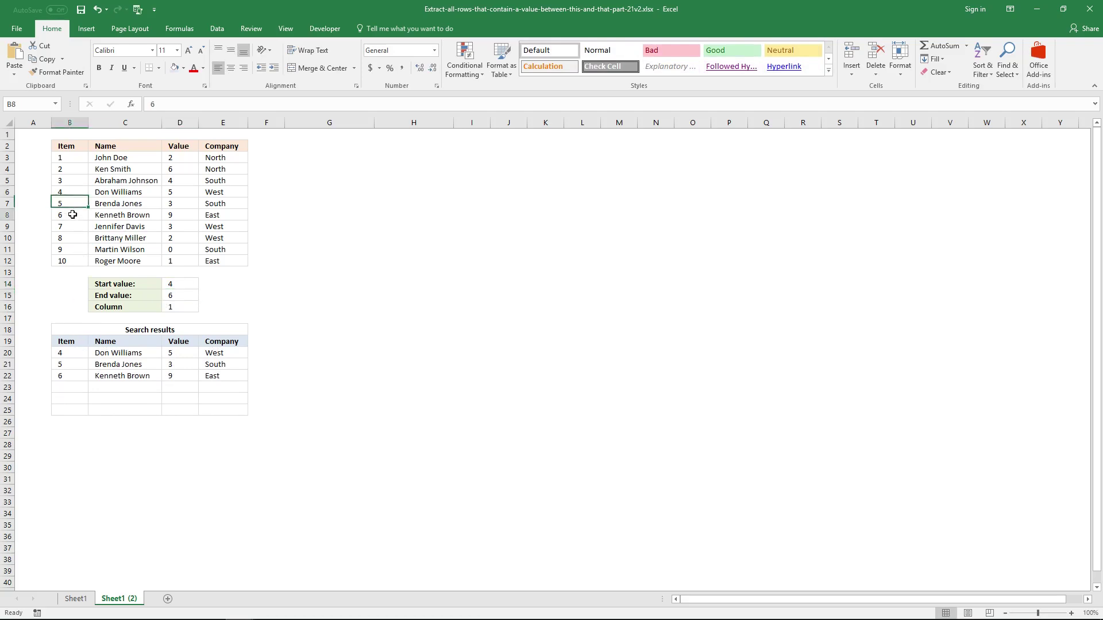
{"action": "left_click", "coordinate": [71, 206]}
{"action": "left_click", "coordinate": [81, 353]}
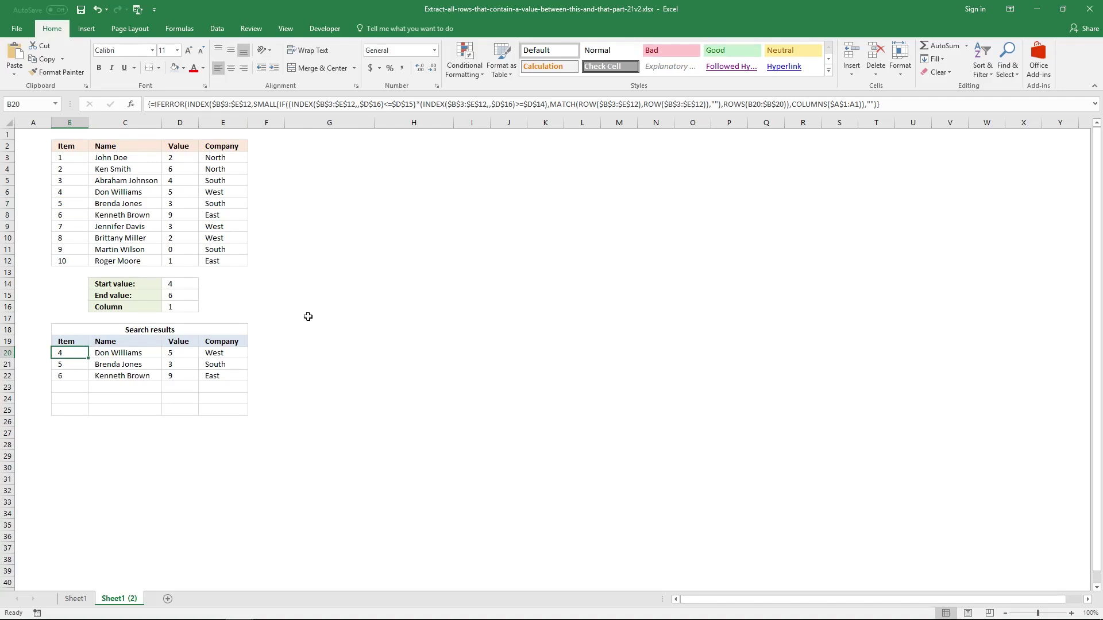
Enter 1 in G2 as the column-number helper
{"action": "left_click", "coordinate": [305, 159]}
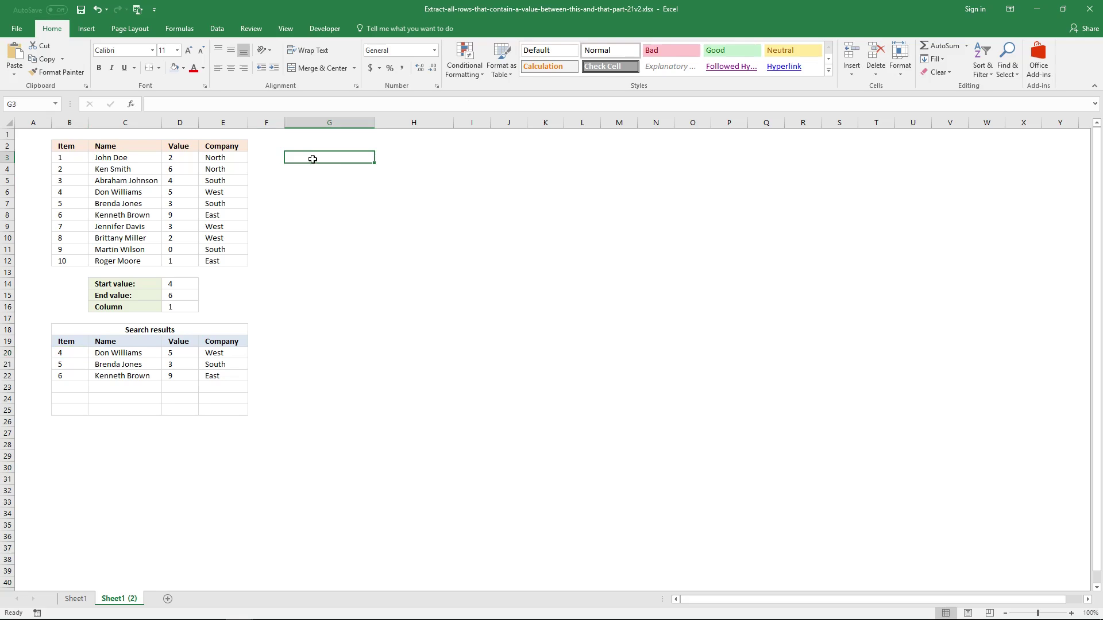
{"action": "left_click", "coordinate": [334, 146]}
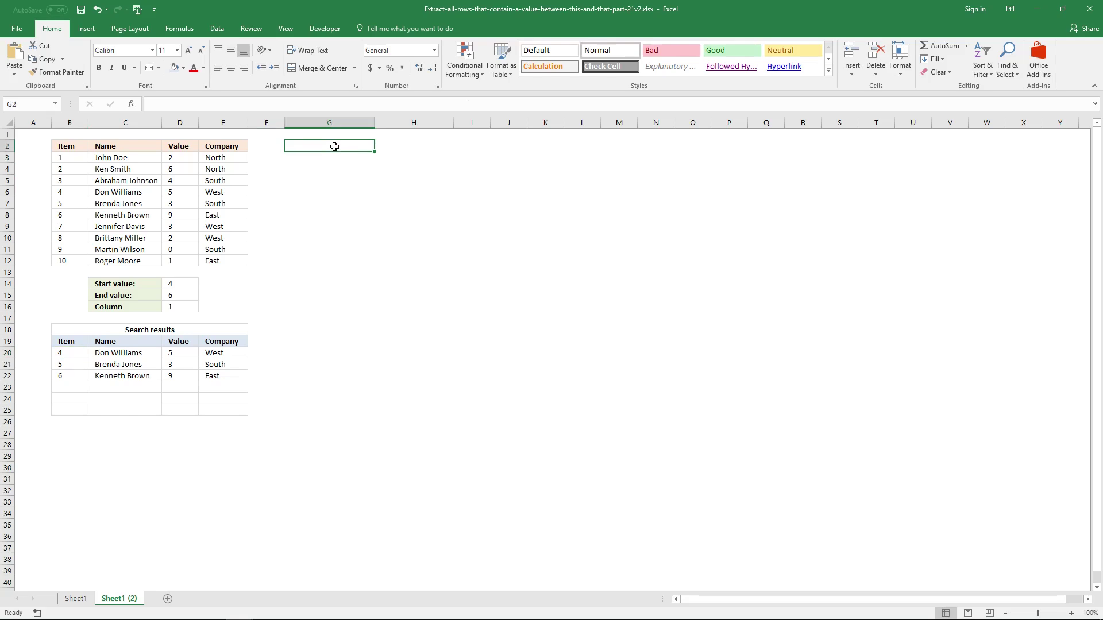
{"action": "type", "text": "1"}
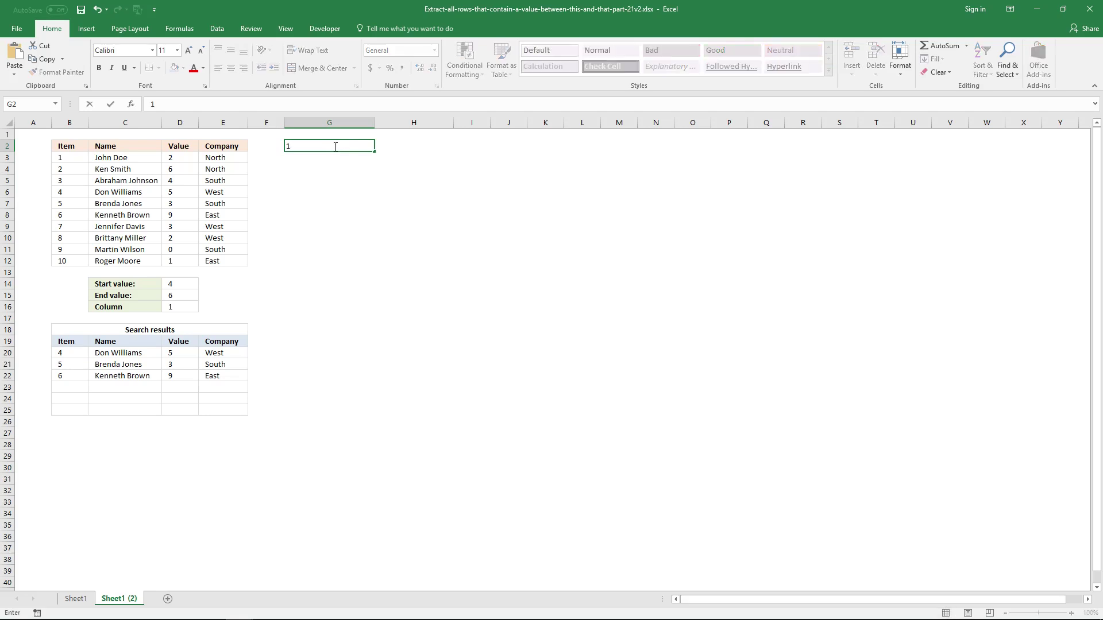
{"action": "left_click", "coordinate": [331, 158]}
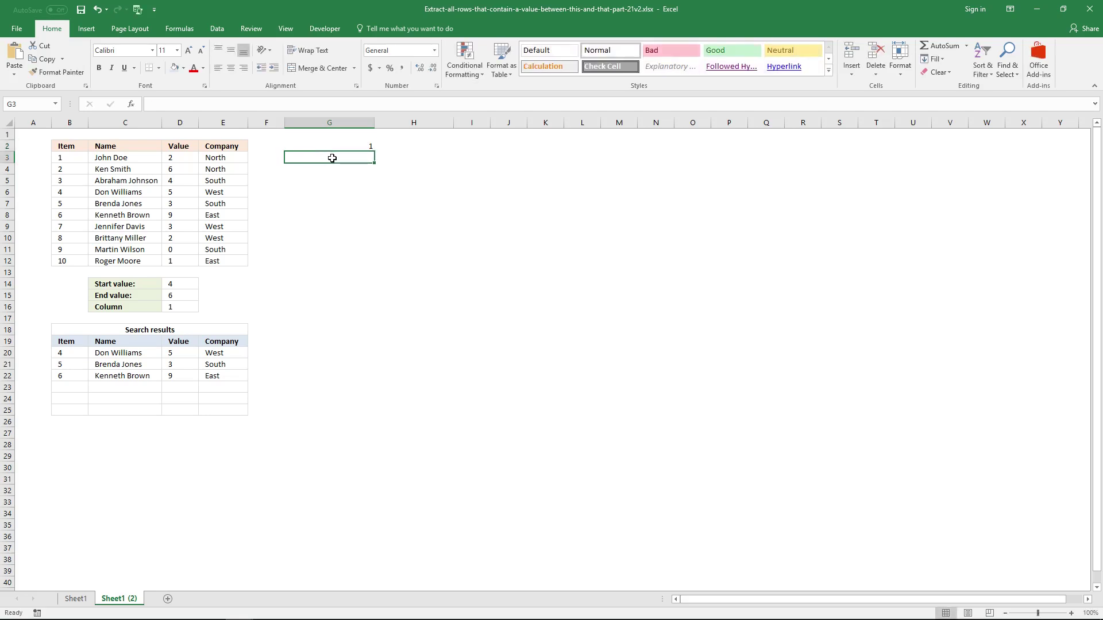
Array-enter =INDEX($B$3:$E$12,,$G$2) in G3, using F4 for the absolute references
{"action": "type", "text": "="}
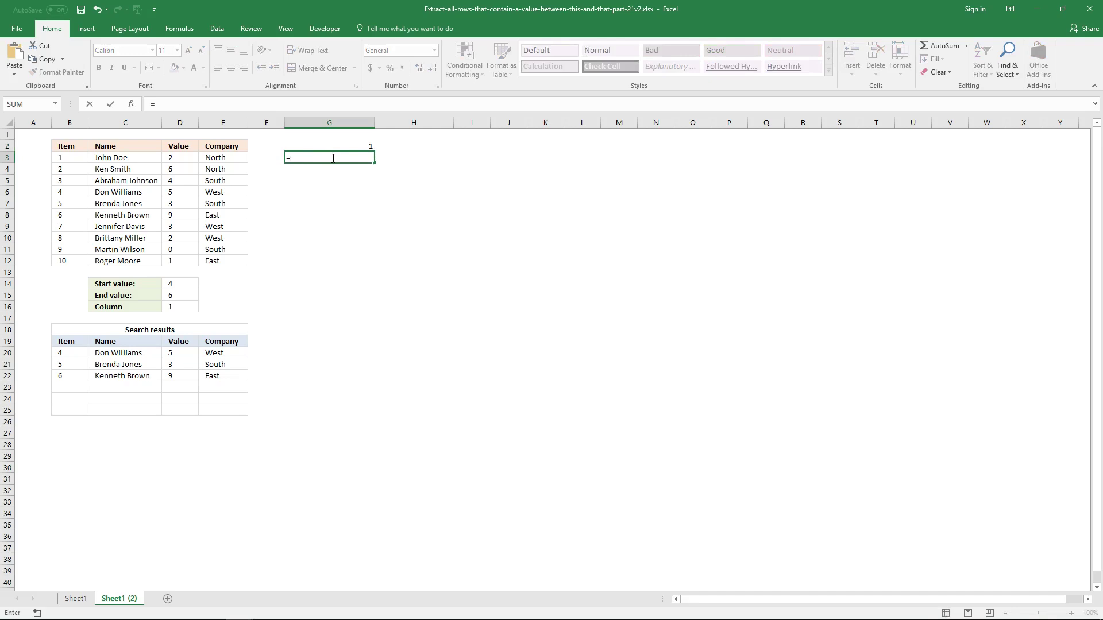
{"action": "type", "text": "INDEX"}
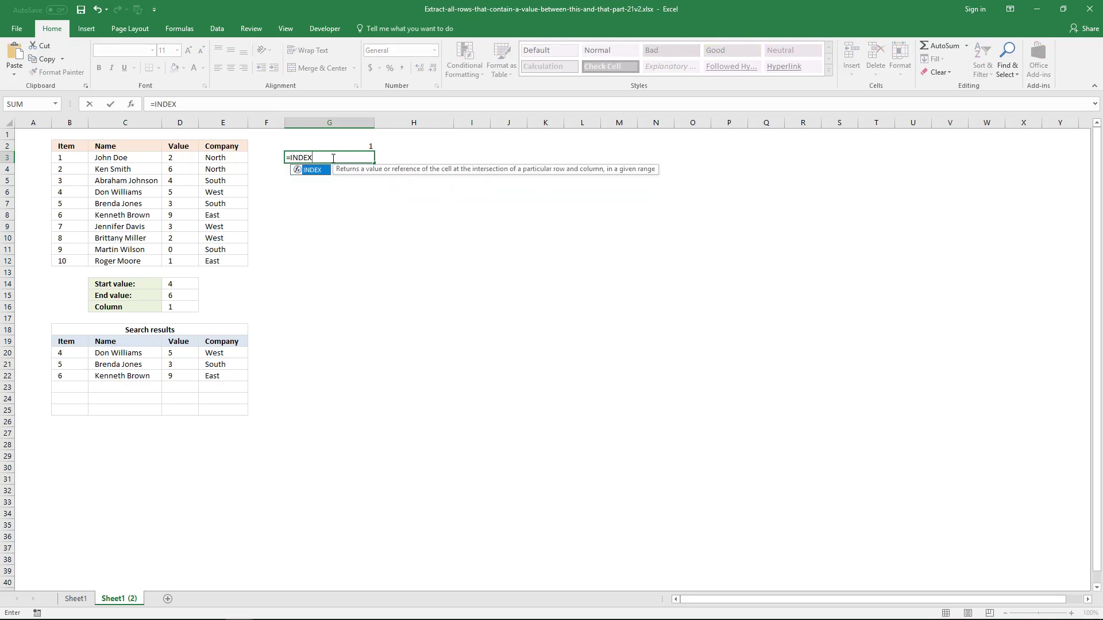
{"action": "type", "text": "("}
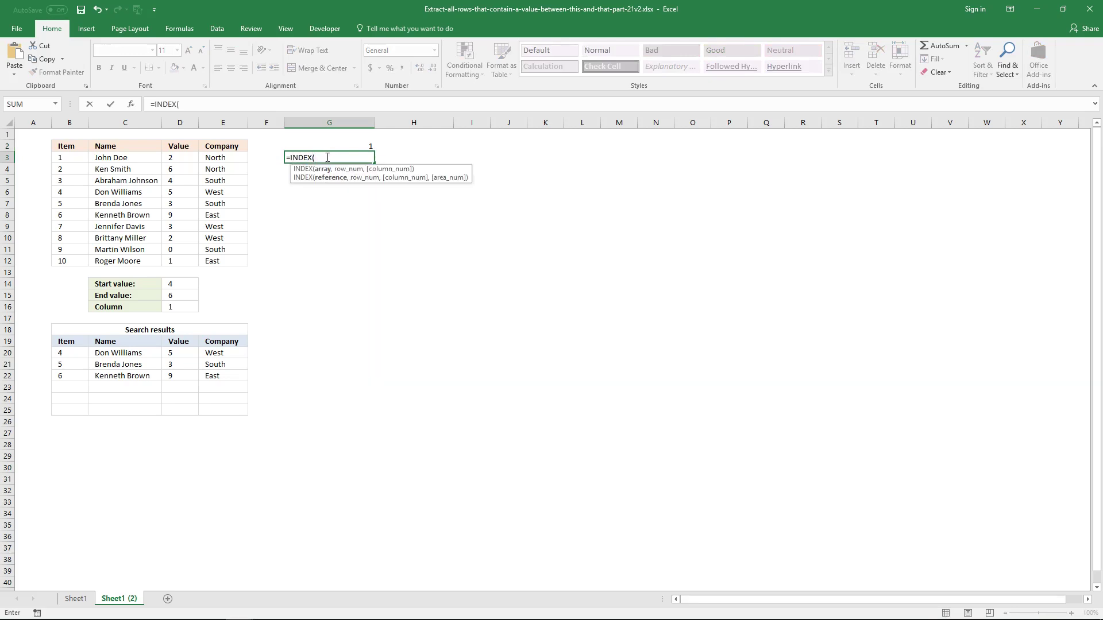
{"action": "left_click_drag", "start_coordinate": [79, 159], "coordinate": [241, 253]}
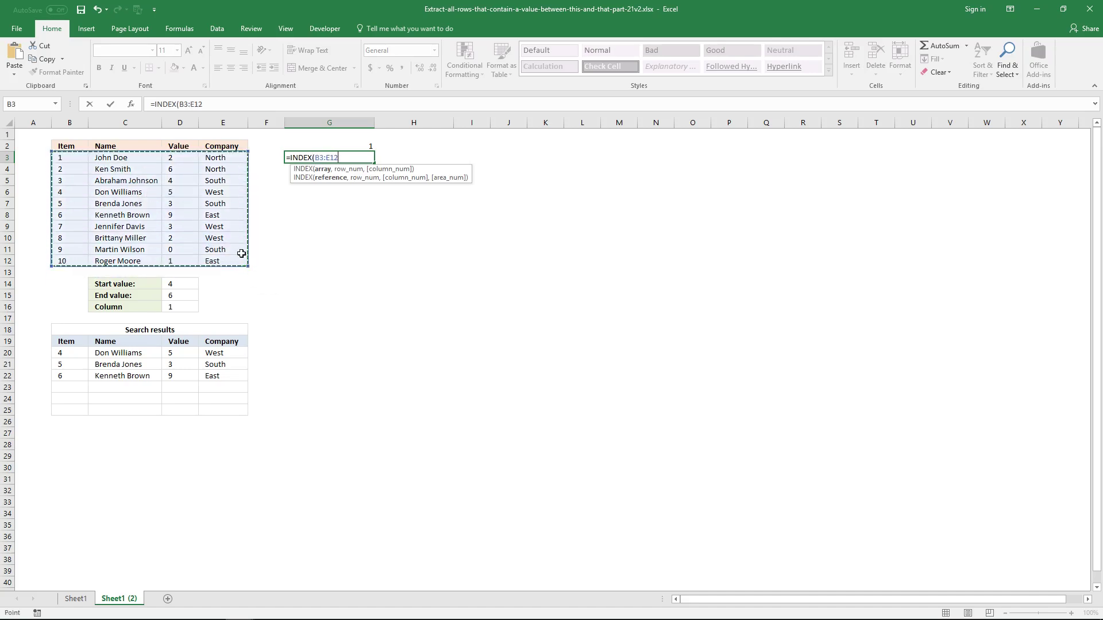
{"action": "key", "text": "F4"}
{"action": "type", "text": ","}
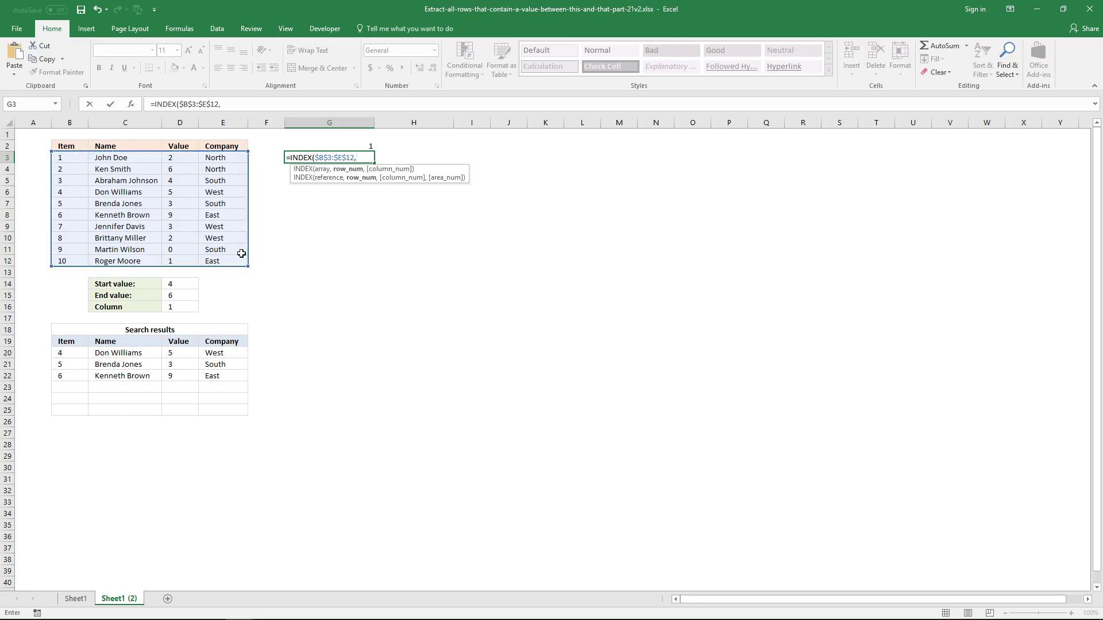
{"action": "type", "text": ","}
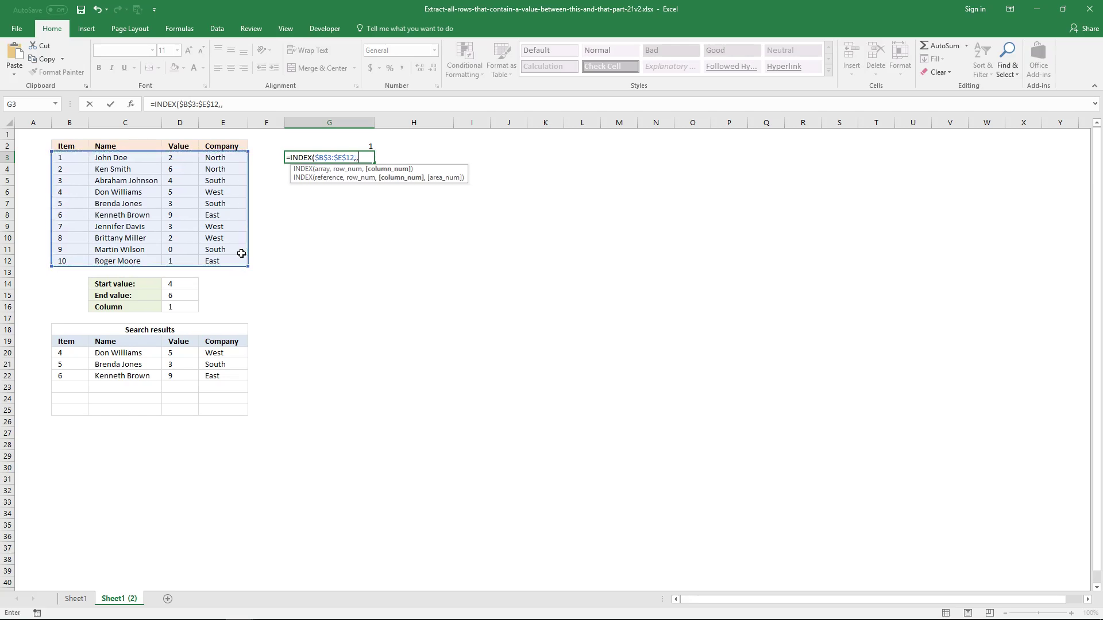
{"action": "left_click", "coordinate": [349, 145]}
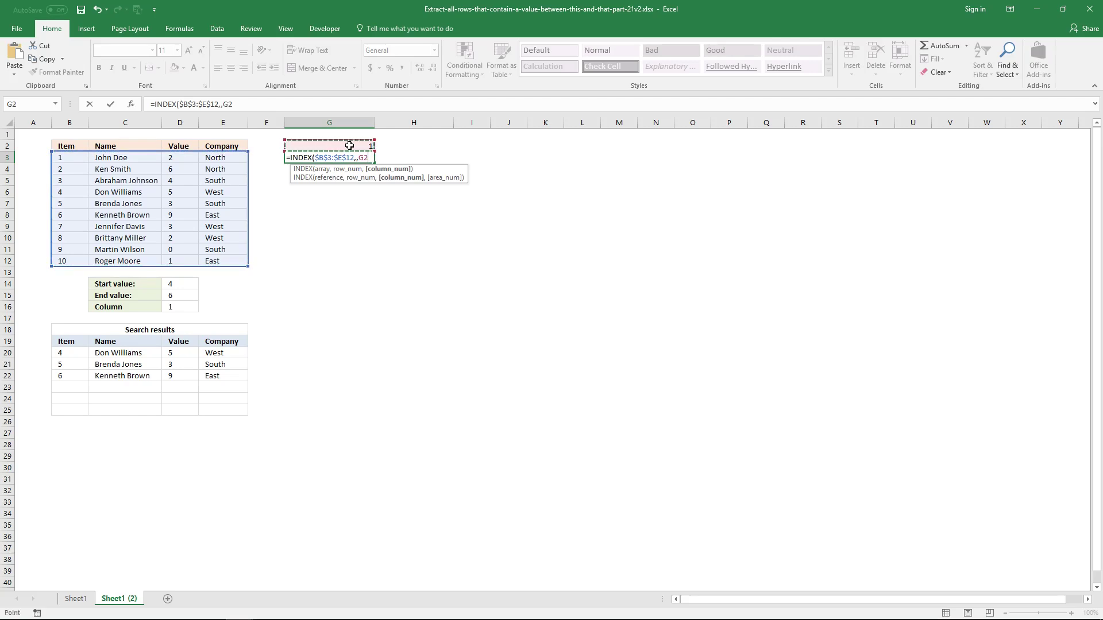
{"action": "key", "text": "F4"}
{"action": "type", "text": ")"}
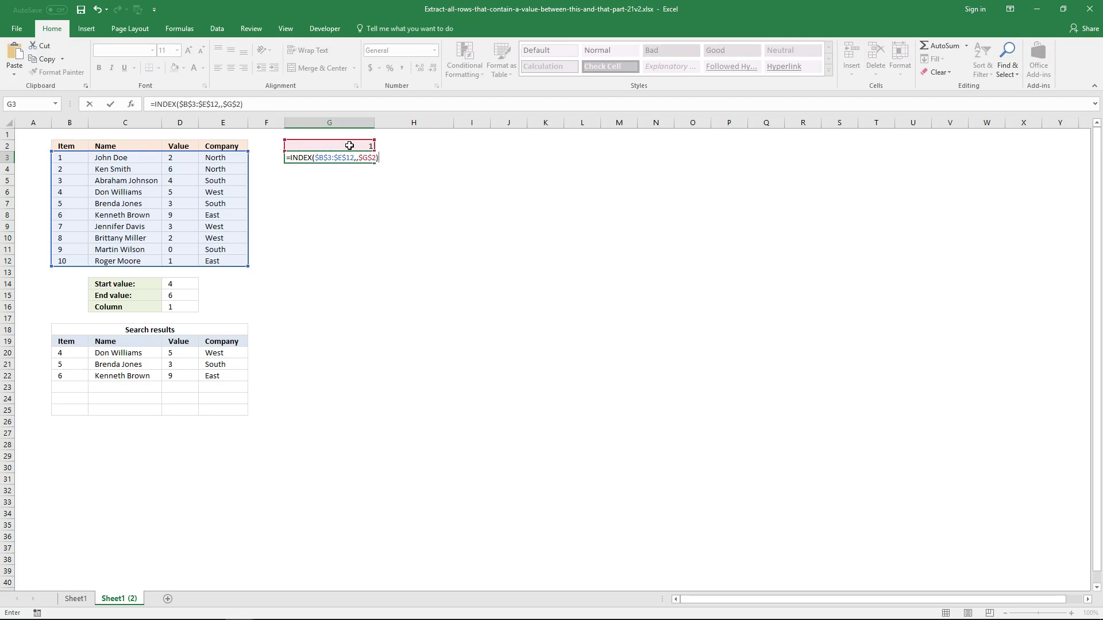
{"action": "key", "text": "ctrl+shift+Return"}
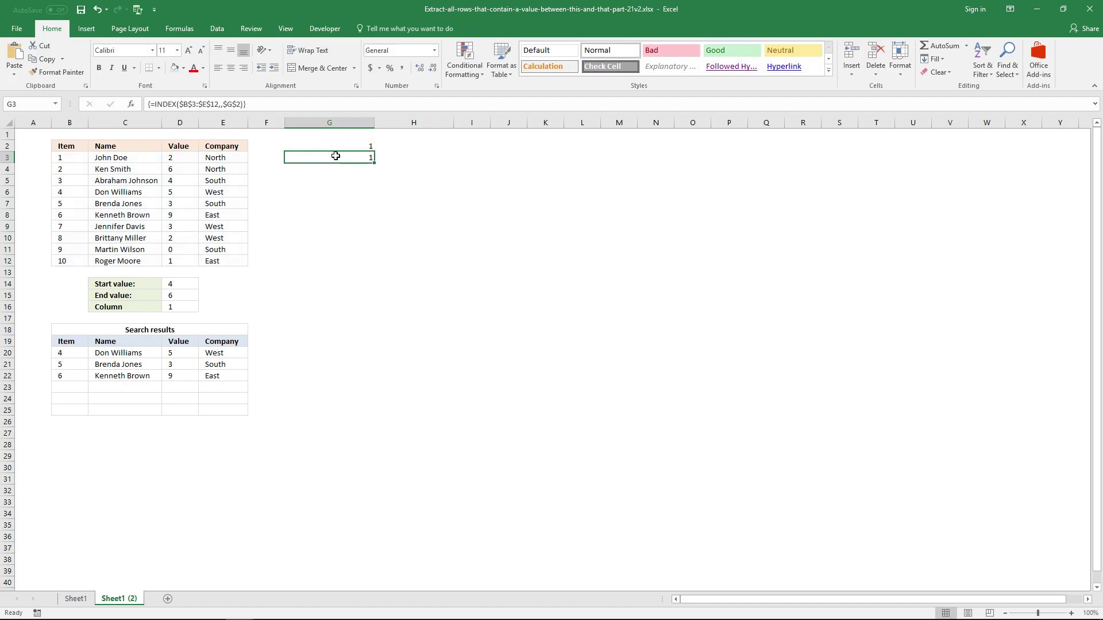
Array-enter the INDEX formula across G3:G12
{"action": "left_click_drag", "start_coordinate": [335, 155], "coordinate": [340, 255]}
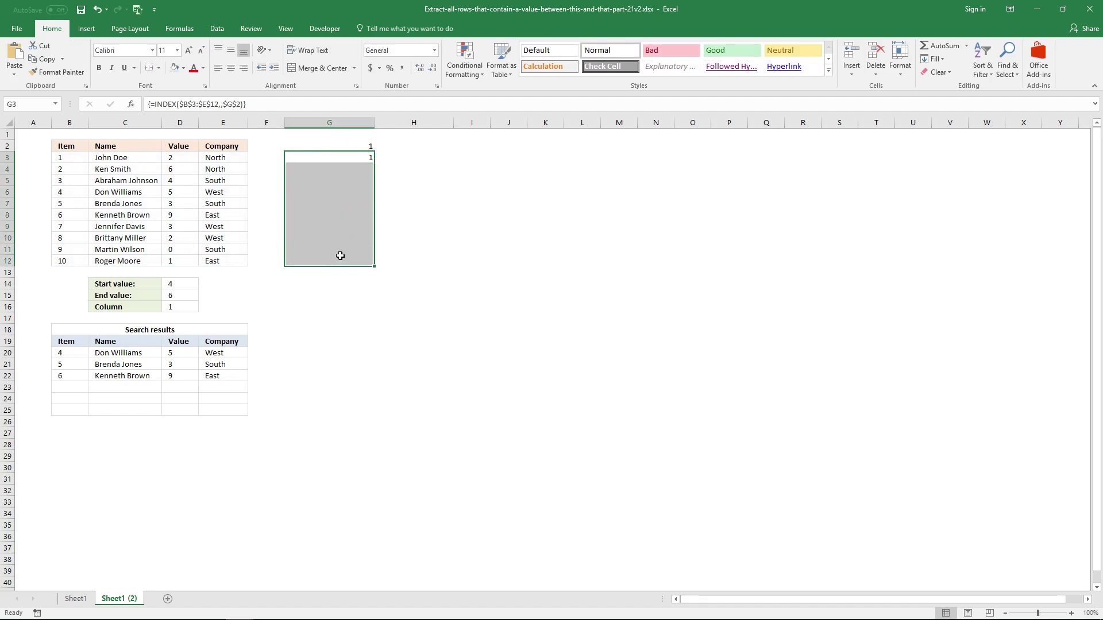
{"action": "left_click", "coordinate": [318, 105]}
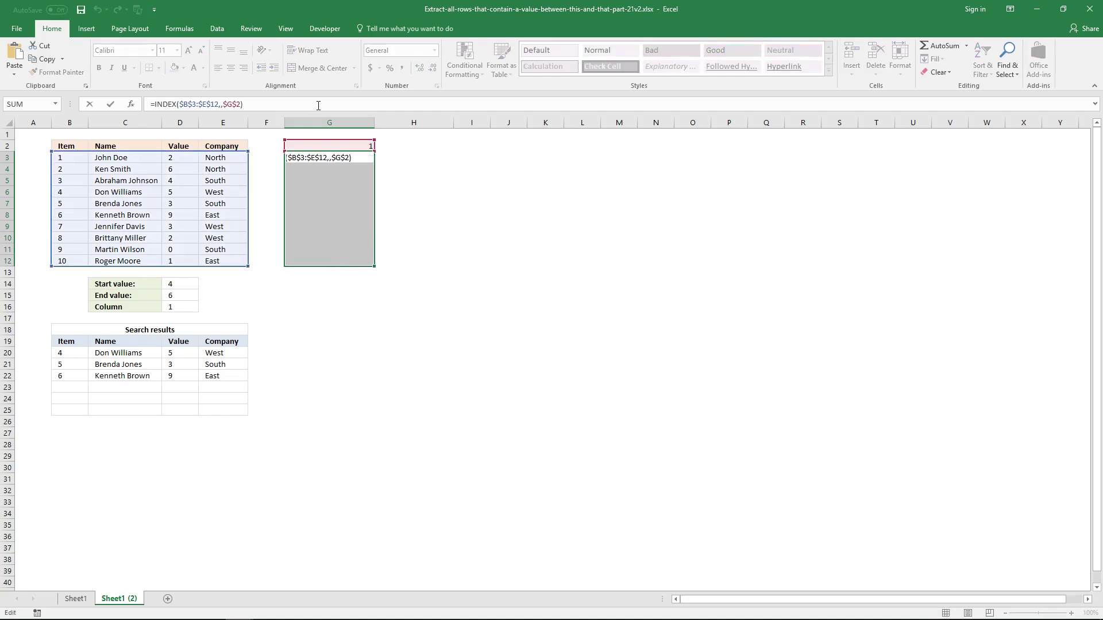
{"action": "key", "text": "ctrl+shift+Return"}
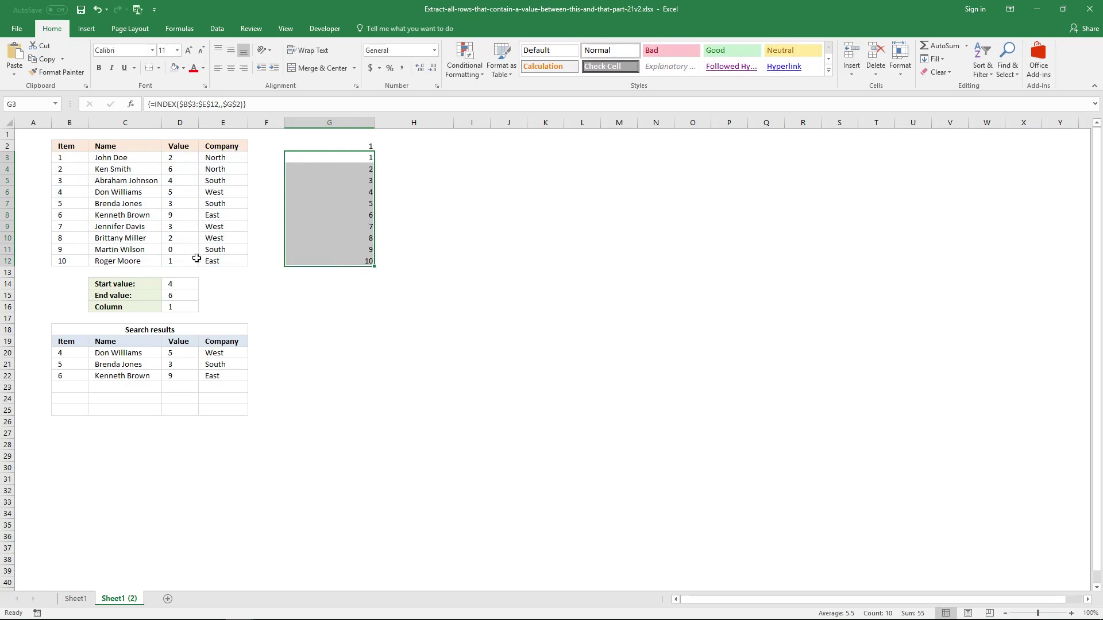
Change G2 to 2, then 3, then 4 so G3:G12 returns names, values, then companies
{"action": "left_click", "coordinate": [320, 147]}
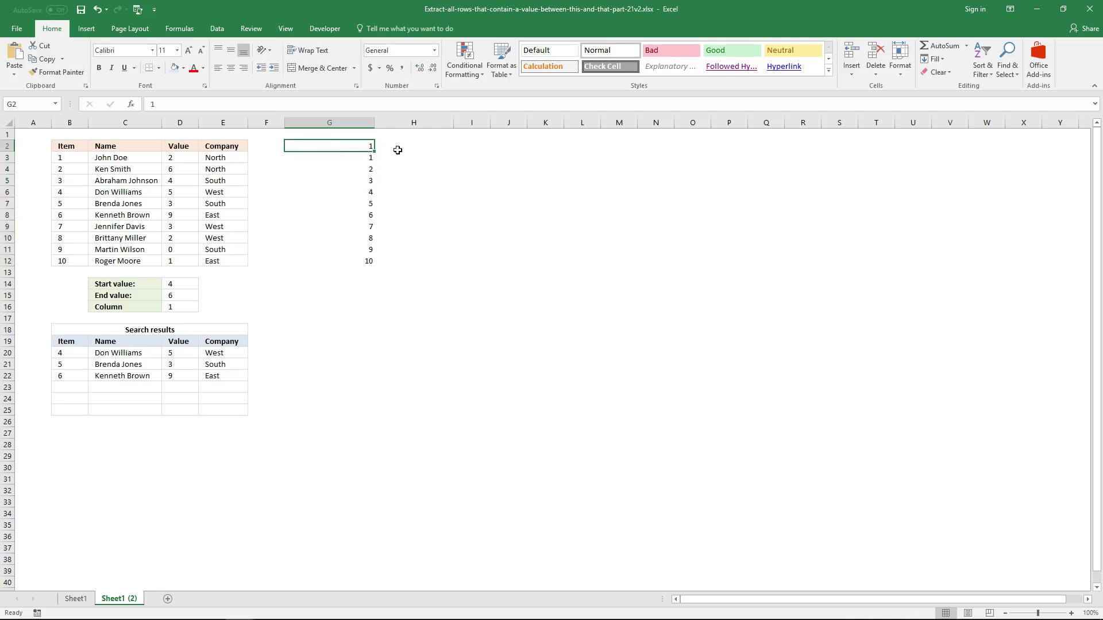
{"action": "type", "text": "2"}
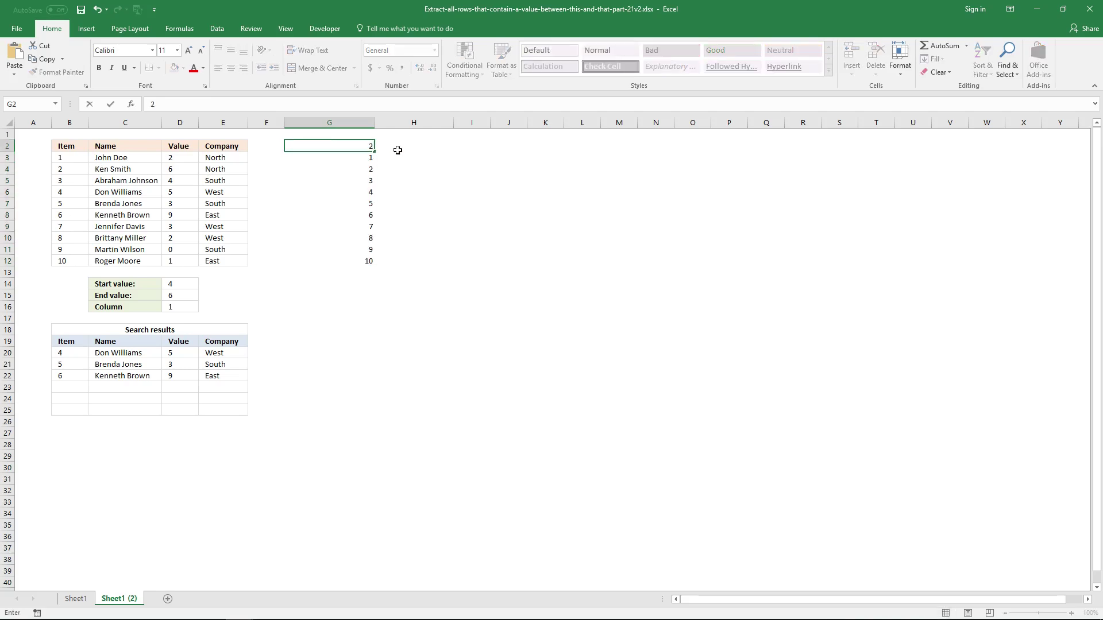
{"action": "key", "text": "Return"}
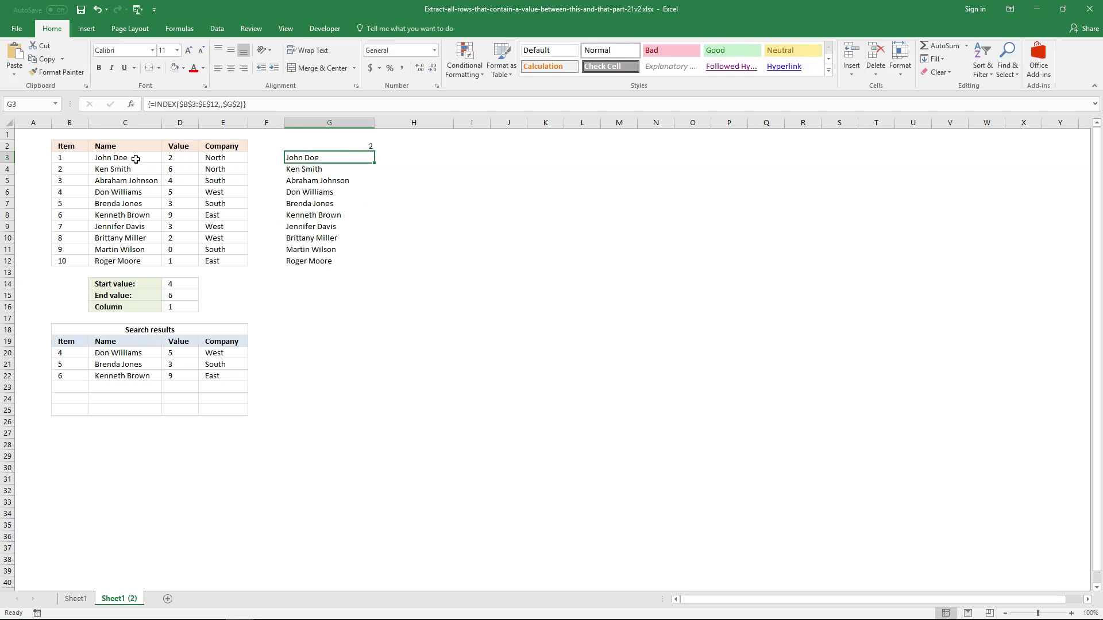
{"action": "left_click_drag", "start_coordinate": [69, 157], "coordinate": [222, 261]}
{"action": "left_click", "coordinate": [330, 147]}
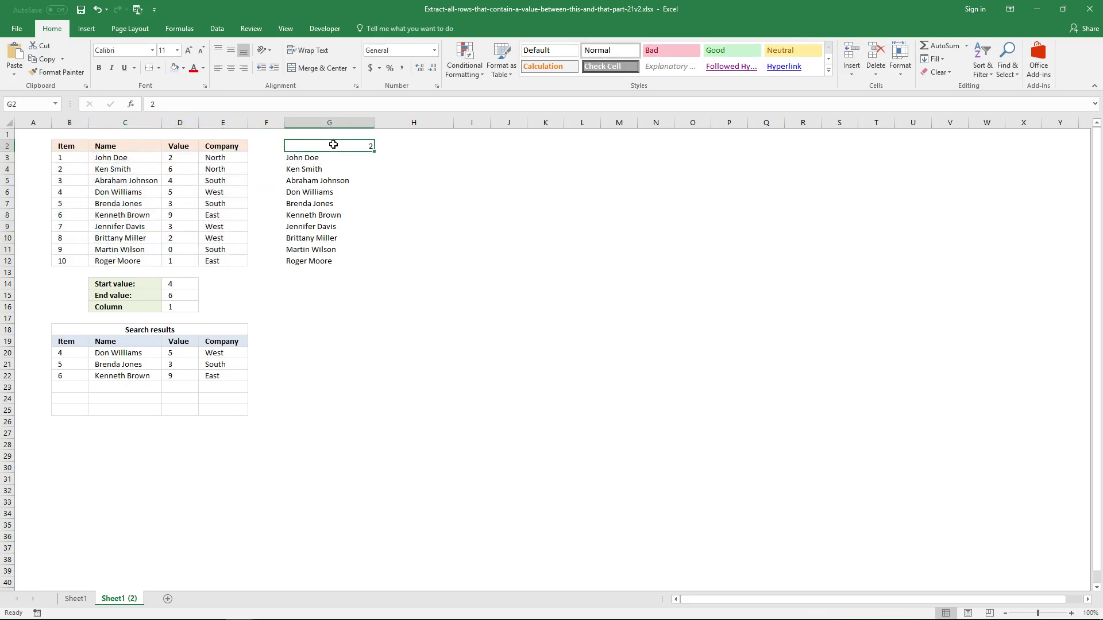
{"action": "type", "text": "3"}
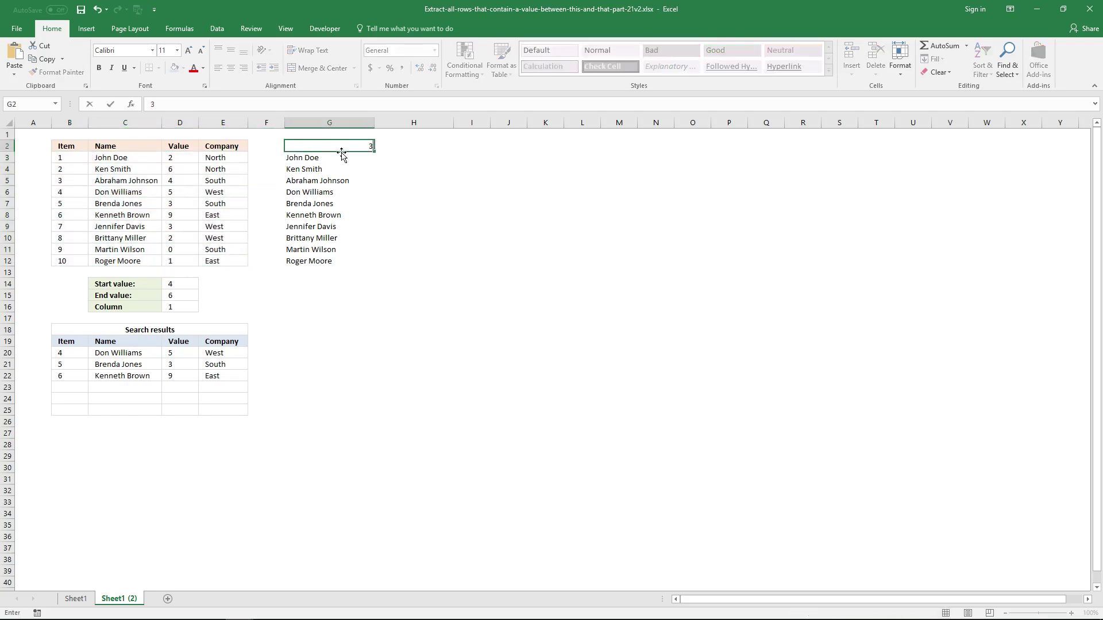
{"action": "key", "text": "Return"}
{"action": "left_click", "coordinate": [335, 147]}
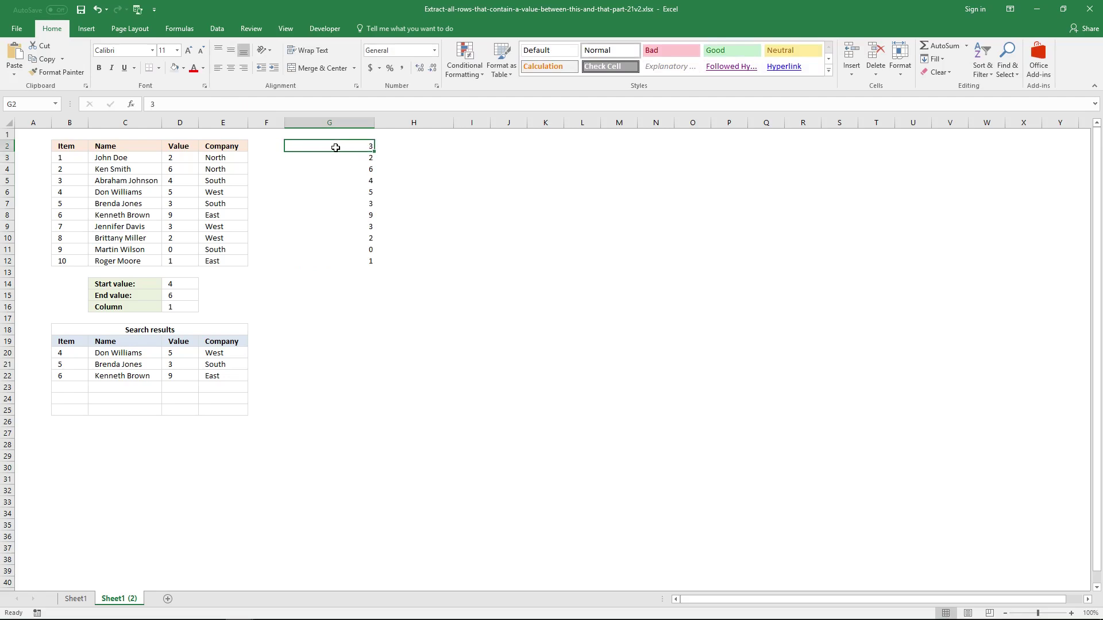
{"action": "type", "text": "4"}
{"action": "key", "text": "Return"}
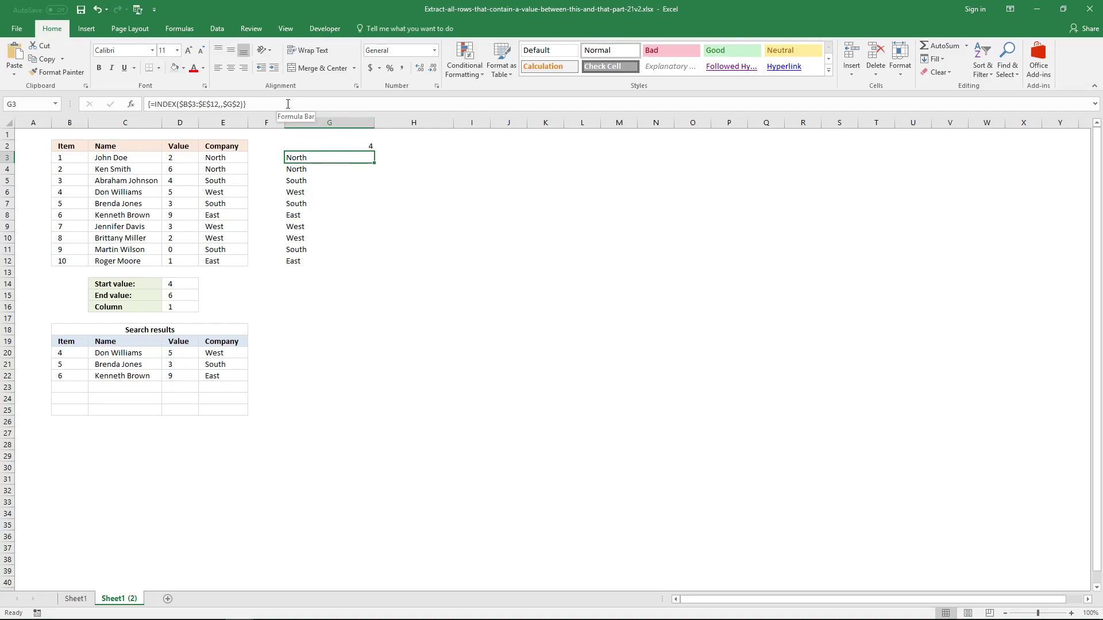
Inspect G3's INDEX formula without changing it and reselect G2
{"action": "left_click", "coordinate": [237, 104]}
{"action": "left_click_drag", "start_coordinate": [266, 104], "coordinate": [156, 104]}
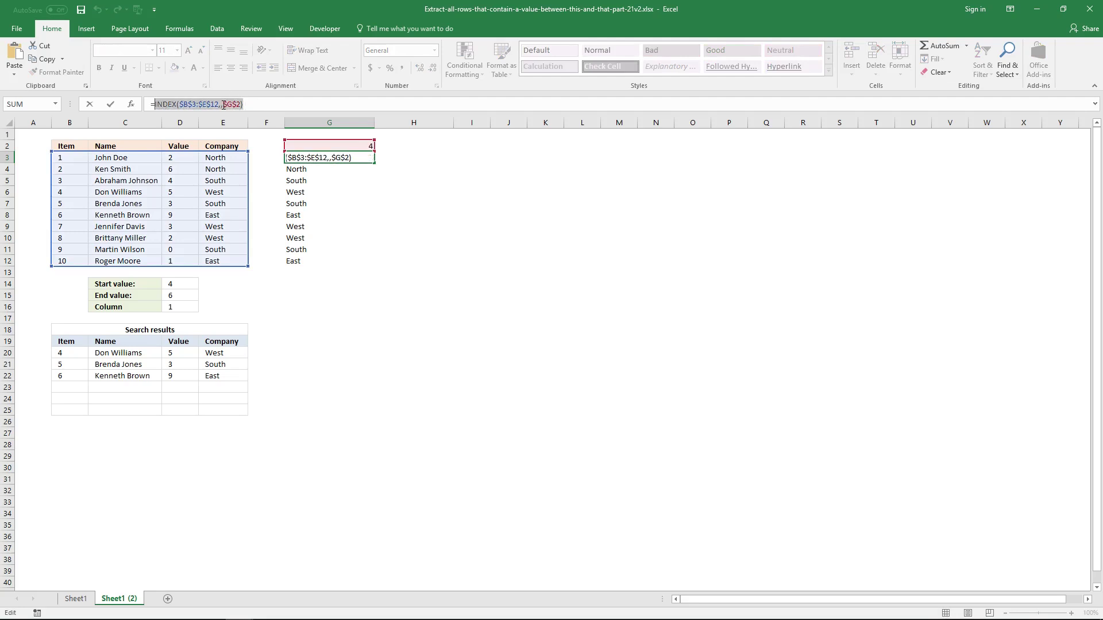
{"action": "key", "text": "Escape"}
{"action": "left_click", "coordinate": [334, 149]}
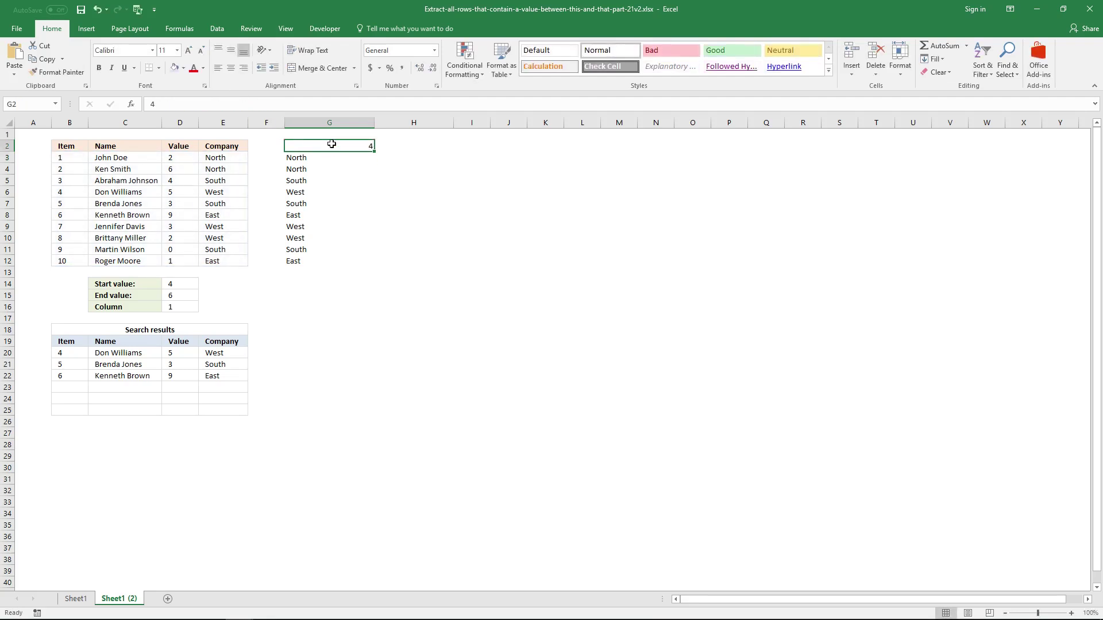
Array-enter =INDEX($B$3:$E$12,,$G$2)>=$D$14 in H3, returning TRUE
{"action": "left_click", "coordinate": [399, 155]}
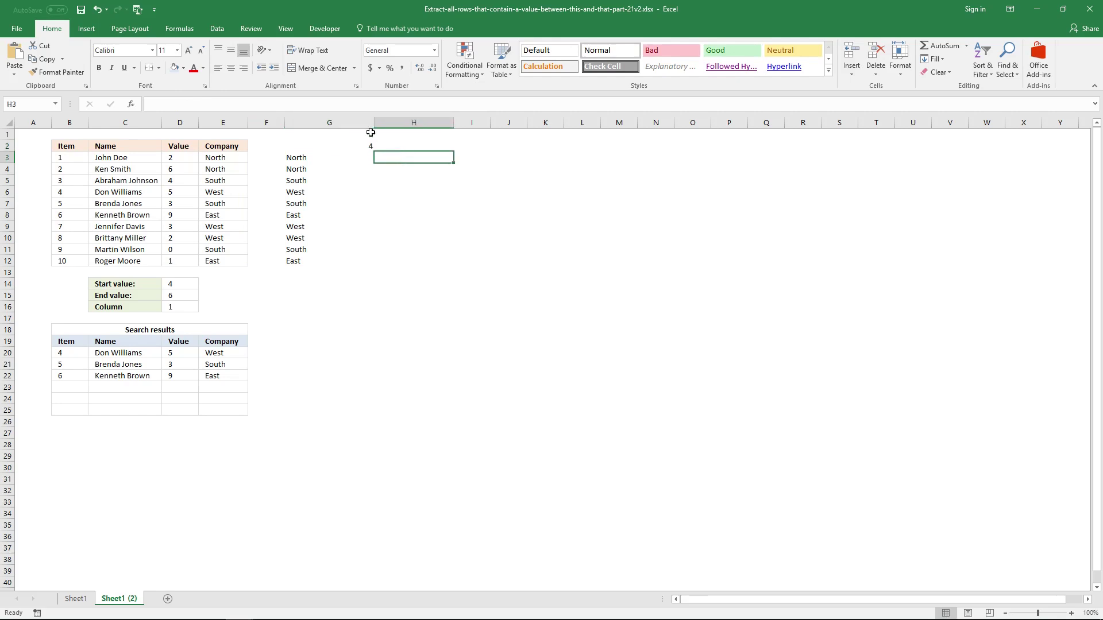
{"action": "left_click", "coordinate": [348, 105]}
{"action": "type", "text": "="}
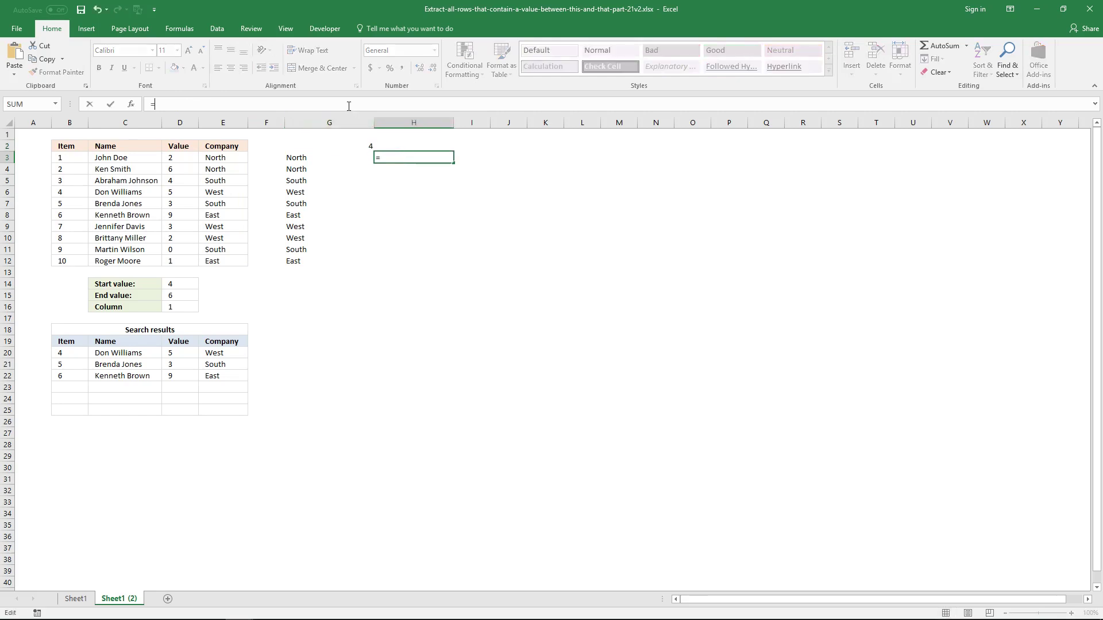
{"action": "type", "text": "INDEX($B$3:$E$12,,$G$2)>"}
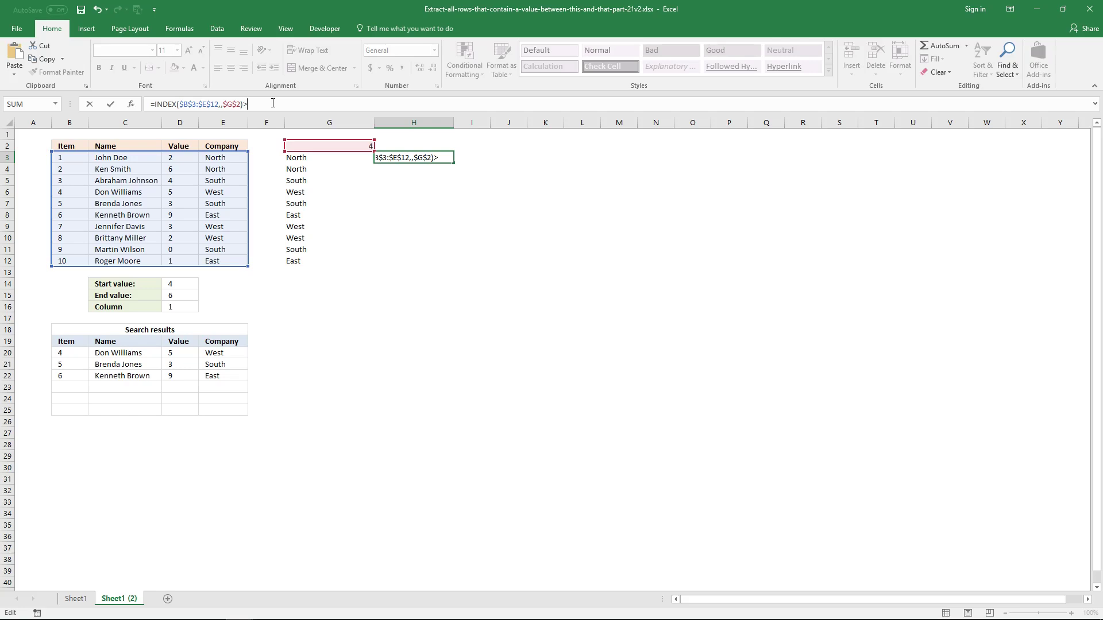
{"action": "type", "text": "="}
{"action": "left_click", "coordinate": [179, 285]}
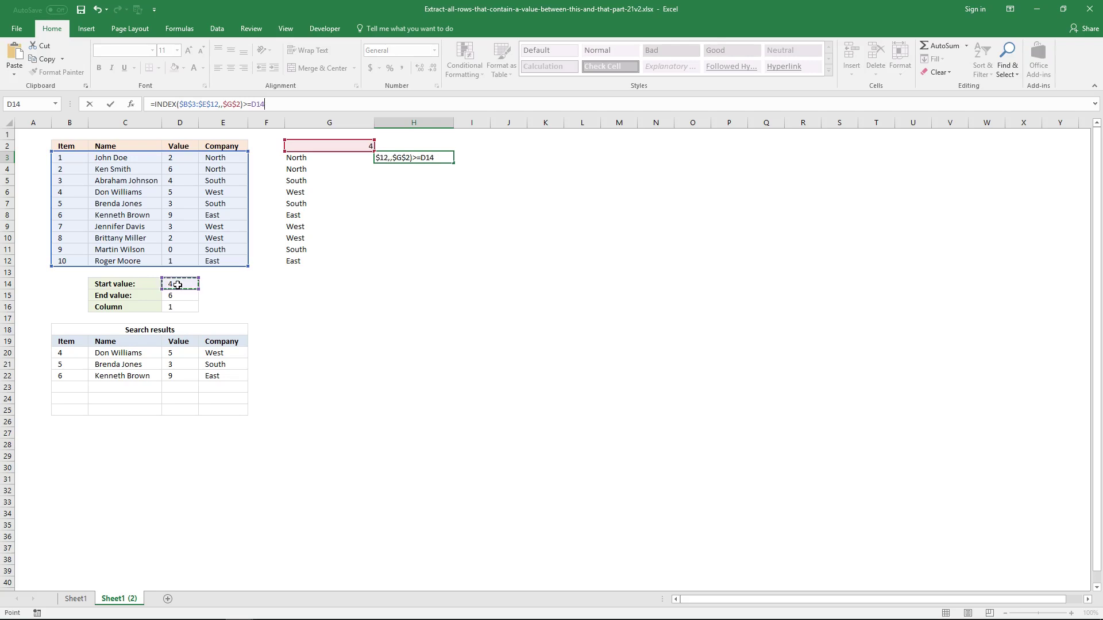
{"action": "key", "text": "F4"}
{"action": "key", "text": "ctrl+shift+Return"}
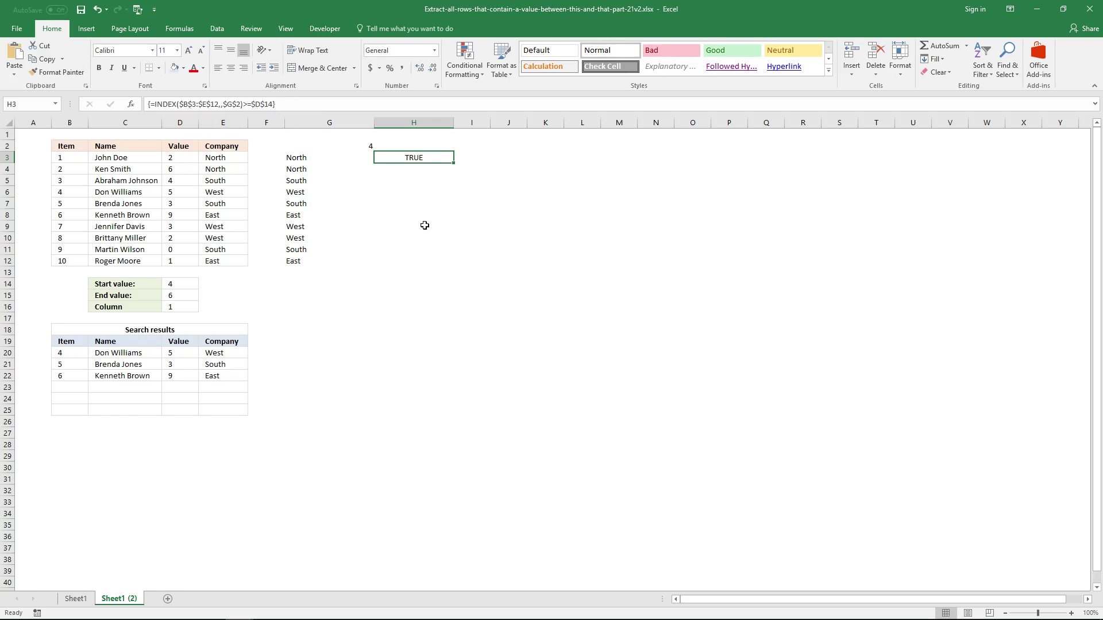
Array-enter the >=$D$14 comparison across H3:H12, all rows showing TRUE
{"action": "left_click_drag", "start_coordinate": [417, 159], "coordinate": [414, 260]}
{"action": "left_click", "coordinate": [351, 108]}
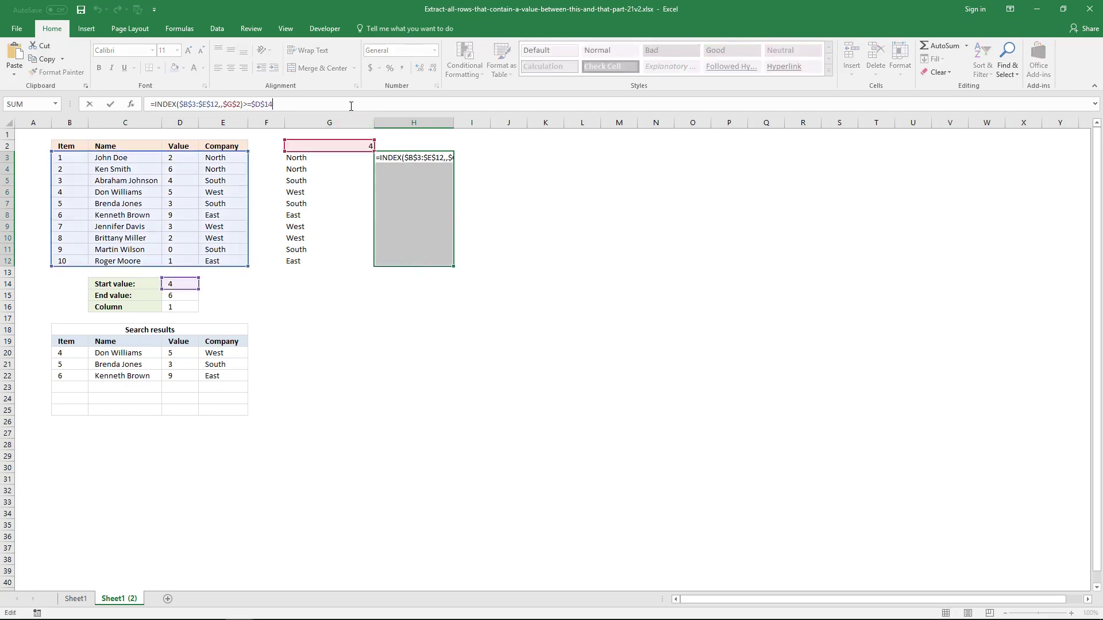
{"action": "key", "text": "ctrl+shift+Return"}
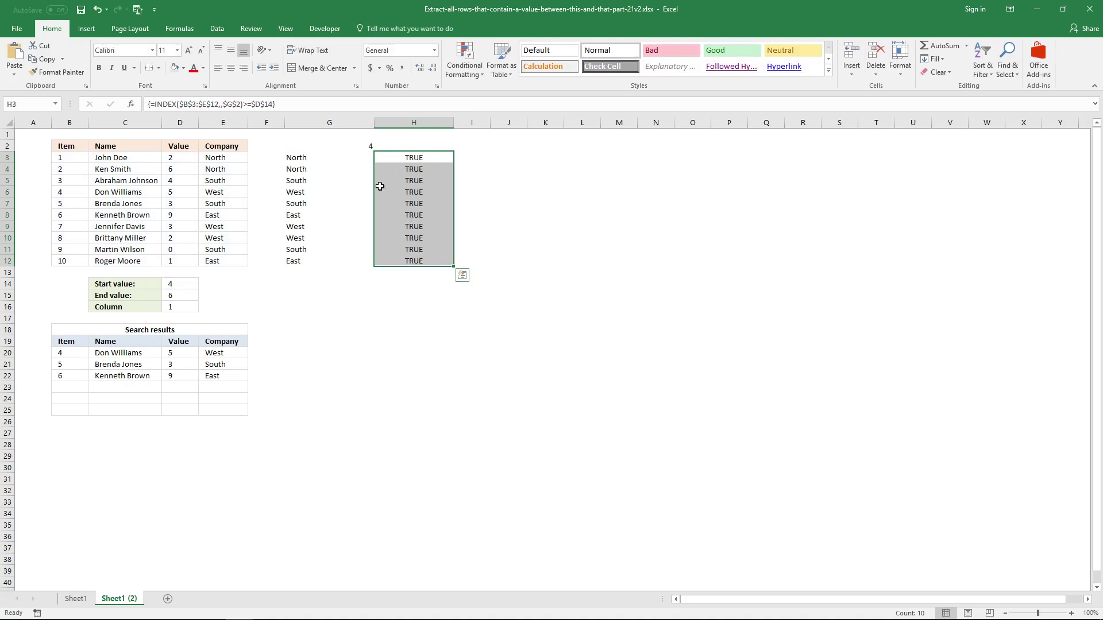
{"action": "left_click", "coordinate": [358, 146]}
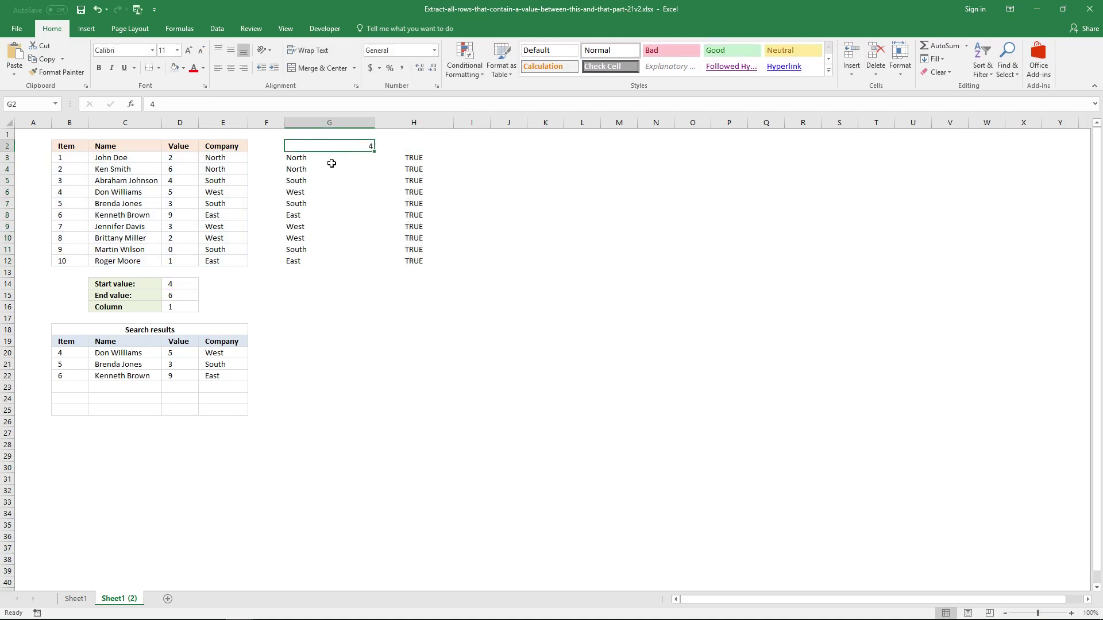
Set G2 to 3 and compare the Value column entries with their H comparison results
{"action": "type", "text": "3"}
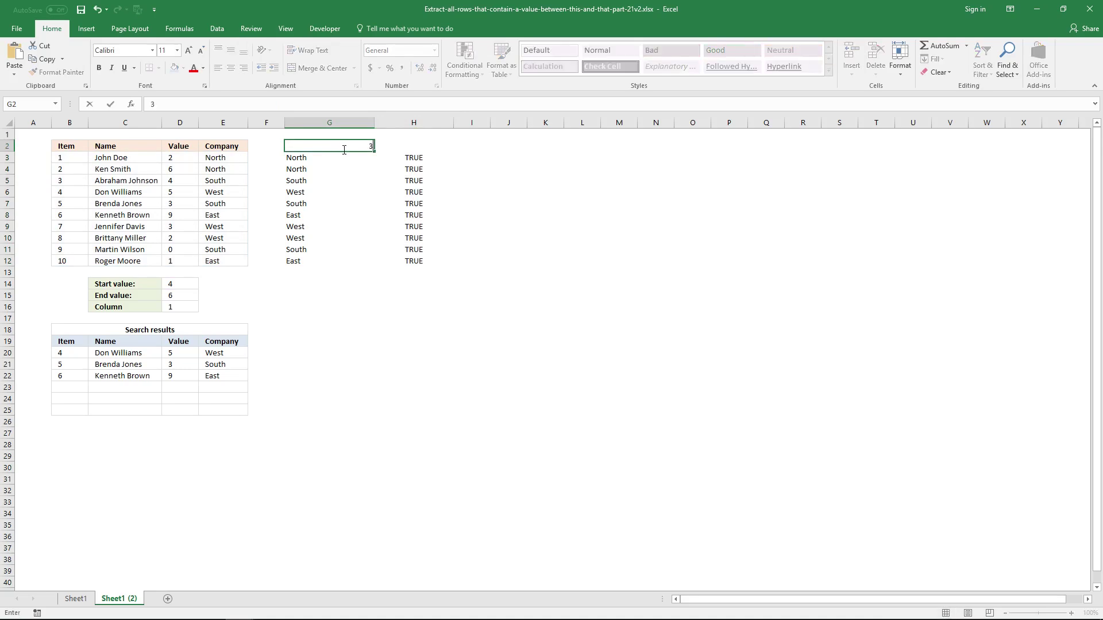
{"action": "key", "text": "Return"}
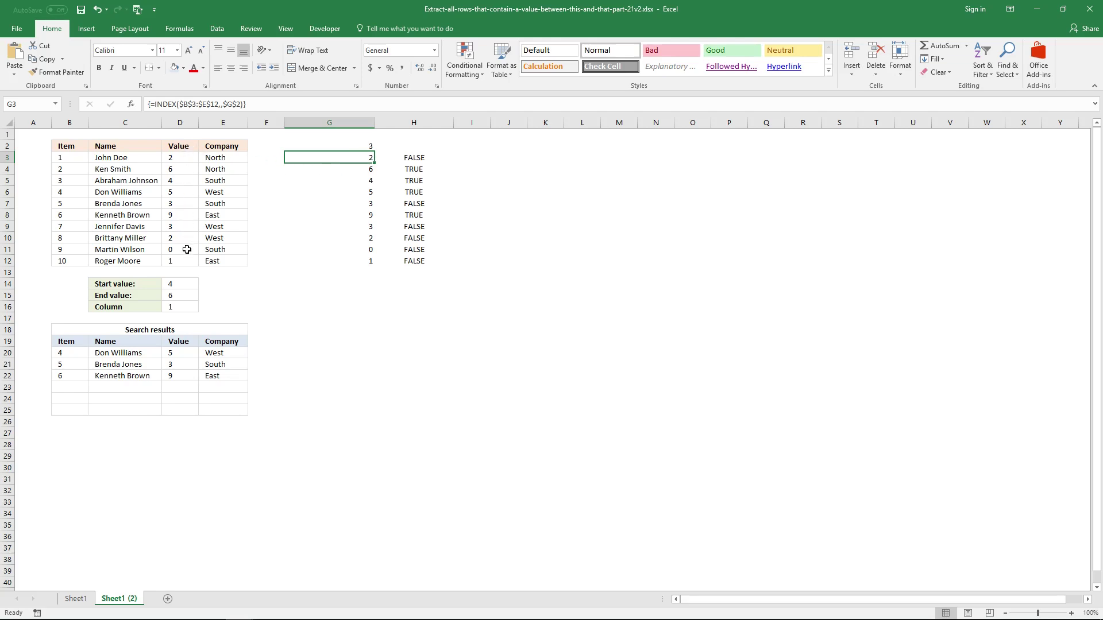
{"action": "left_click", "coordinate": [177, 159]}
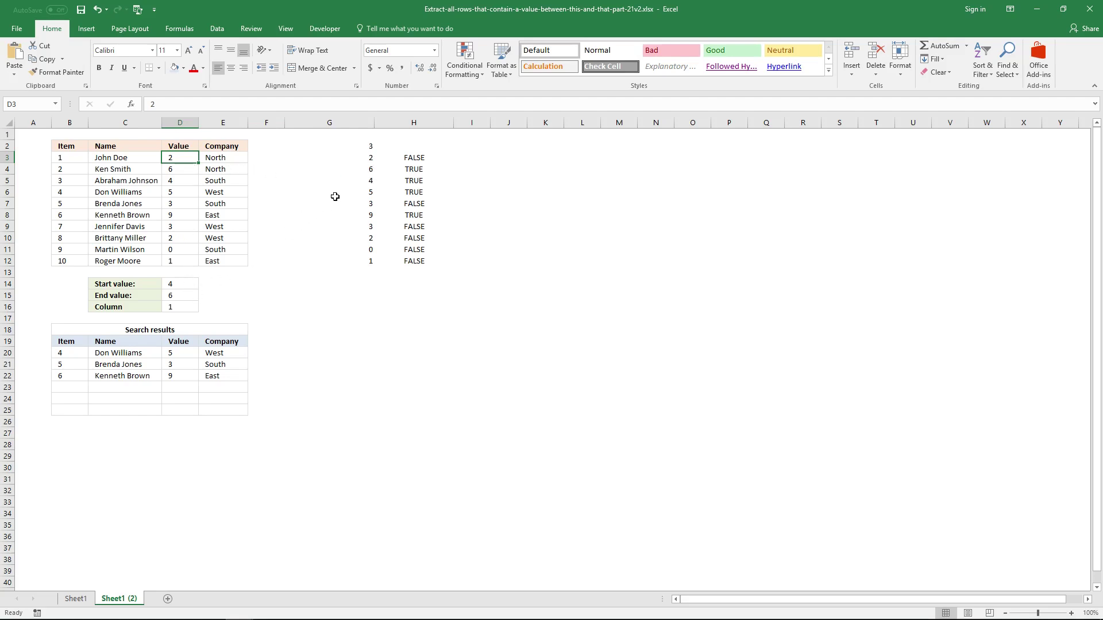
{"action": "left_click", "coordinate": [409, 170]}
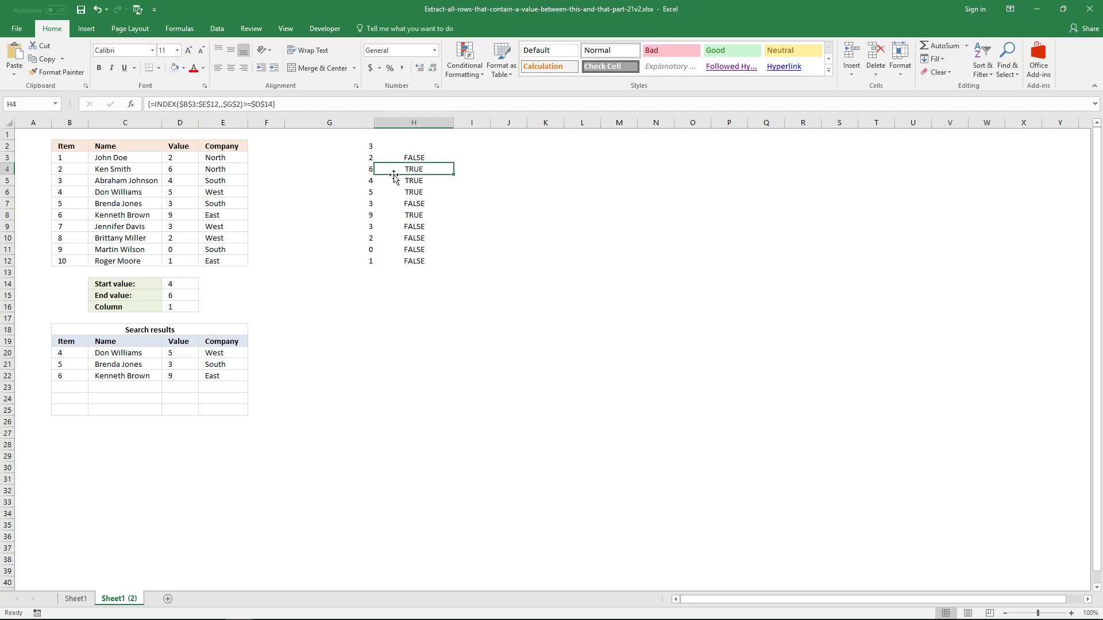
{"action": "left_click", "coordinate": [371, 181]}
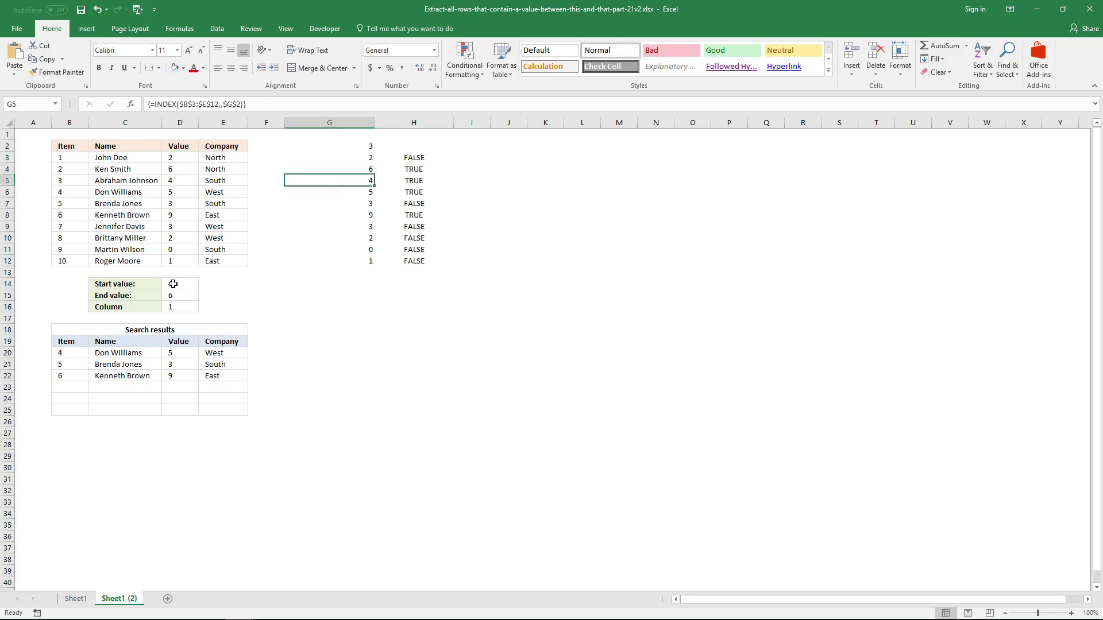
{"action": "left_click", "coordinate": [407, 182]}
{"action": "left_click", "coordinate": [367, 193]}
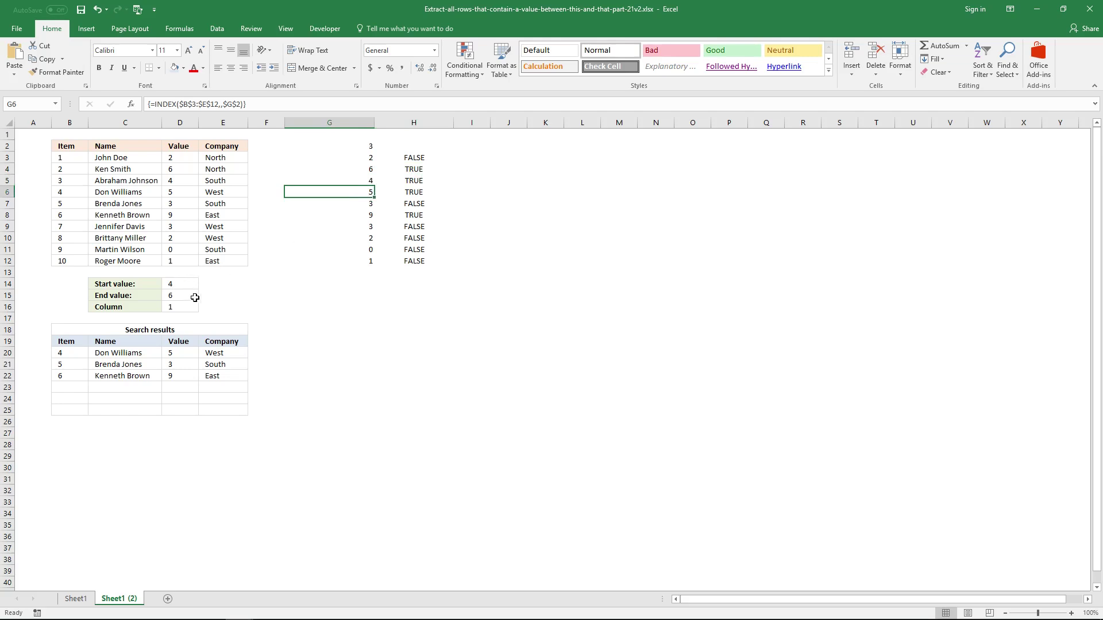
{"action": "left_click", "coordinate": [417, 192]}
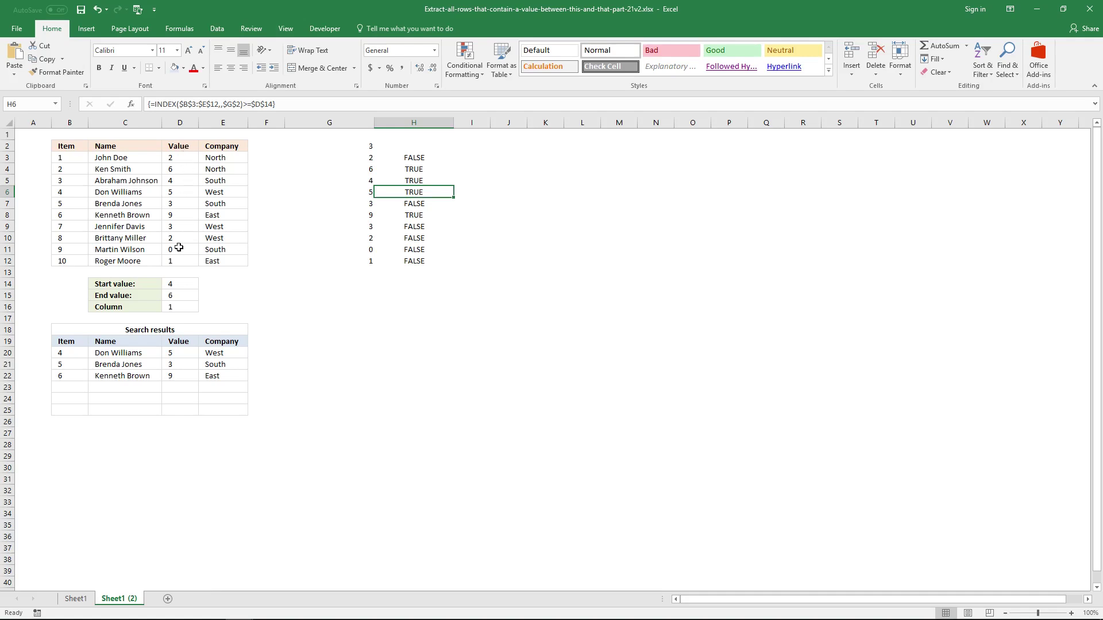
Highlight the TRUE results in H4, H5, H6 and H8
{"action": "left_click", "coordinate": [419, 170]}
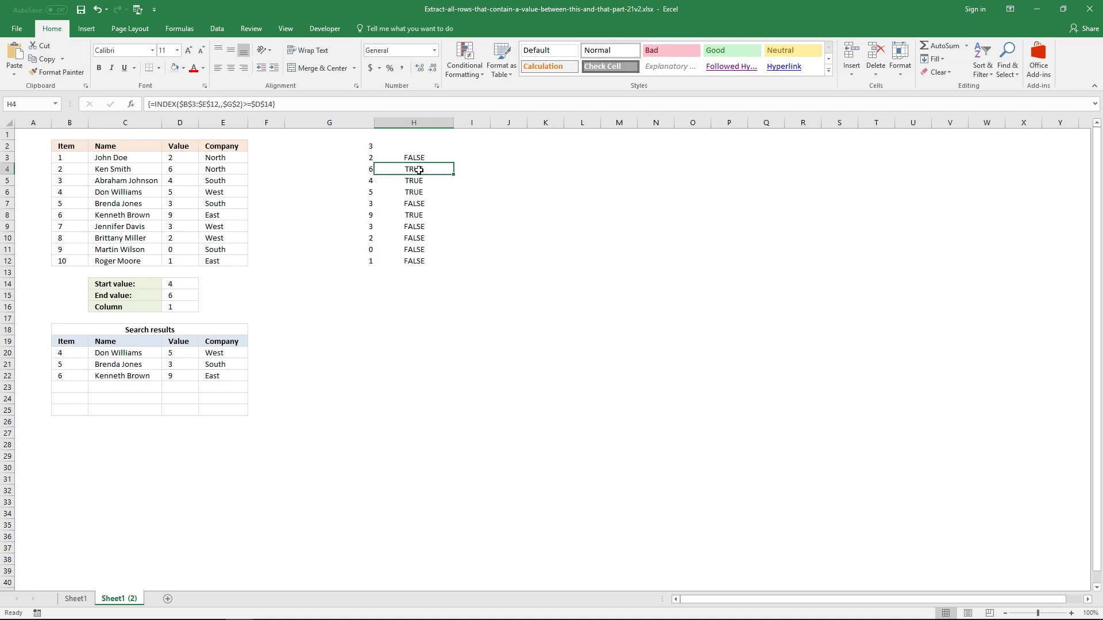
{"action": "left_click", "coordinate": [419, 180]}
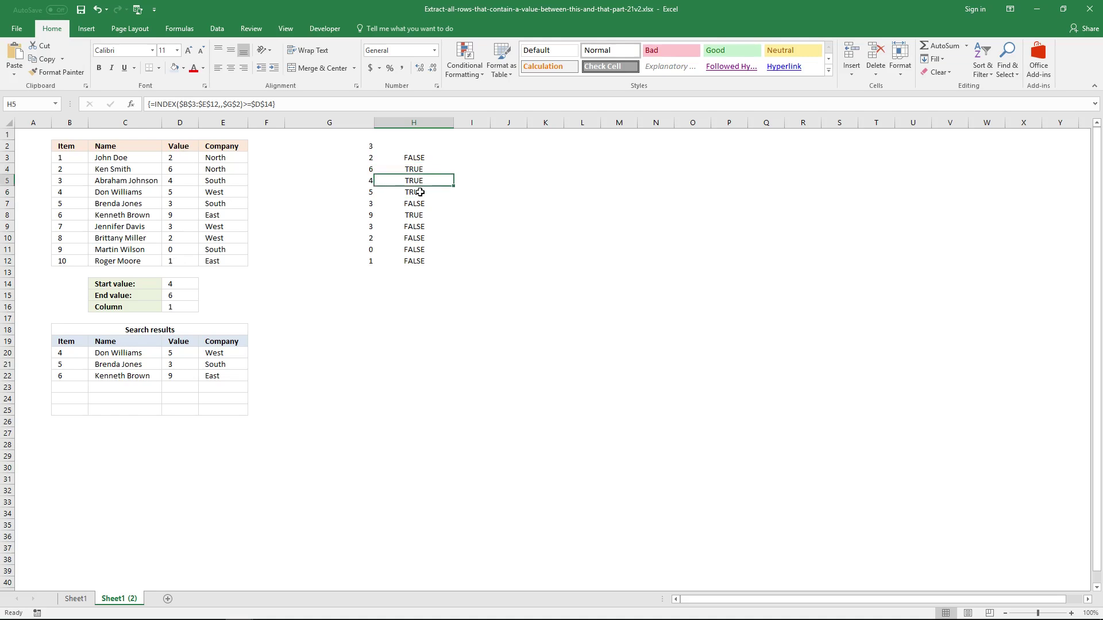
{"action": "left_click", "coordinate": [419, 192]}
{"action": "left_click", "coordinate": [422, 214]}
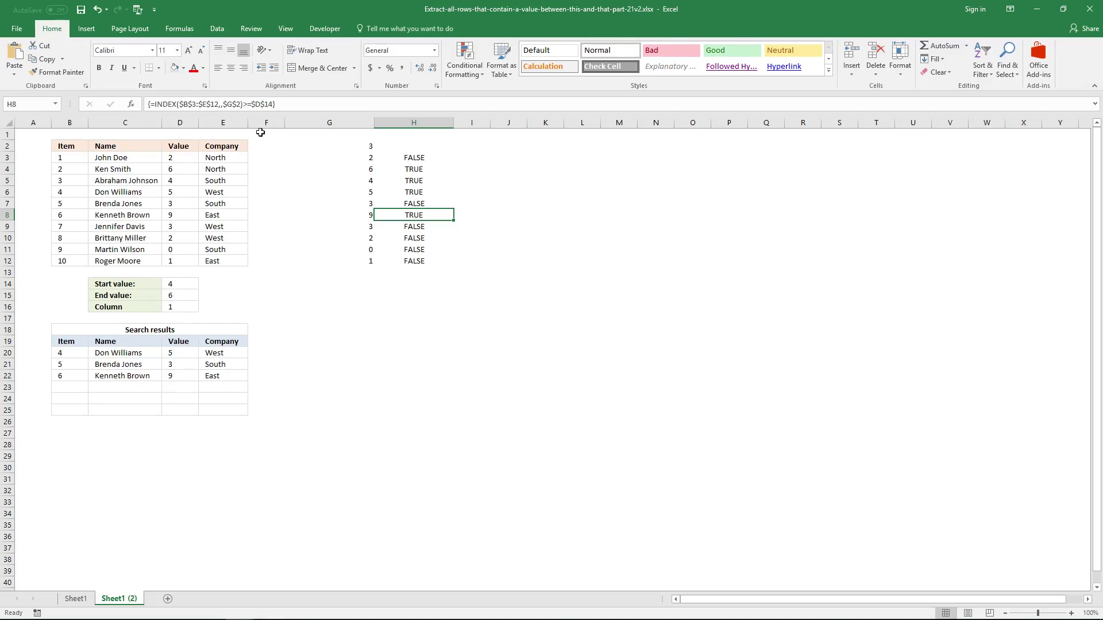
Paste the start-value test into I3, change it to <=$D$15, and array-enter it
{"action": "left_click", "coordinate": [296, 105]}
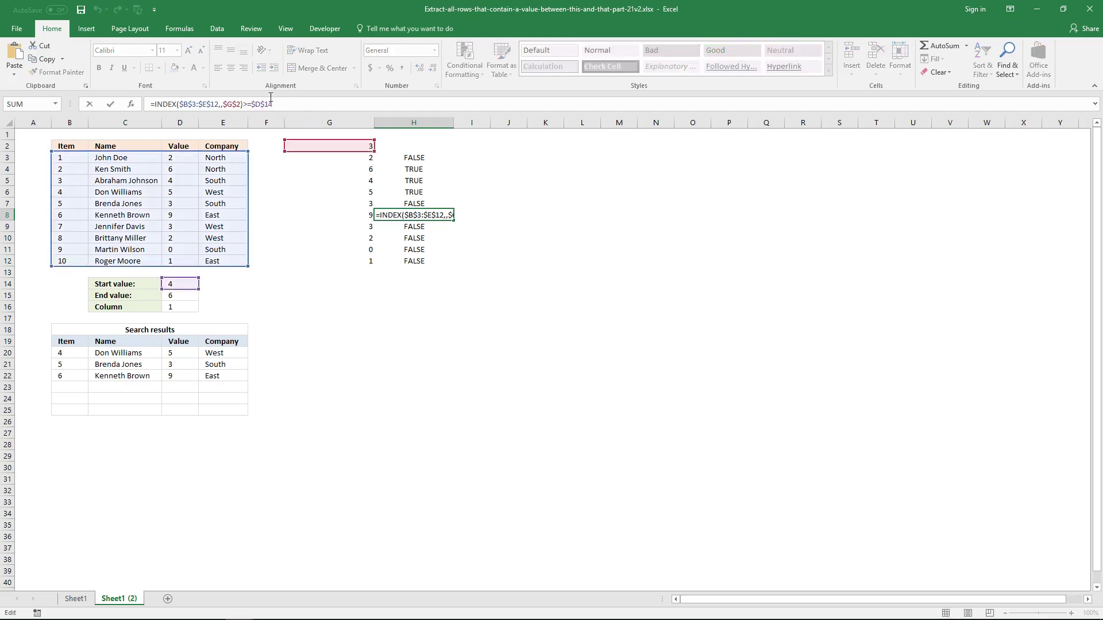
{"action": "left_click_drag", "start_coordinate": [295, 105], "coordinate": [245, 93]}
{"action": "key", "text": "ctrl+c"}
{"action": "key", "text": "Escape"}
{"action": "left_click", "coordinate": [461, 157]}
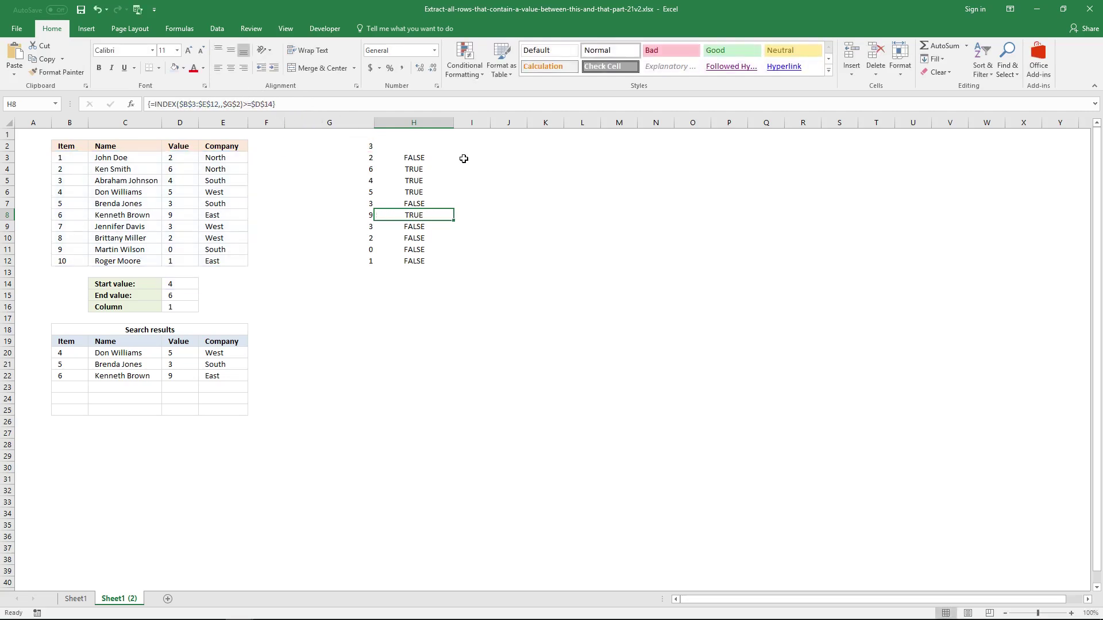
{"action": "left_click", "coordinate": [337, 104]}
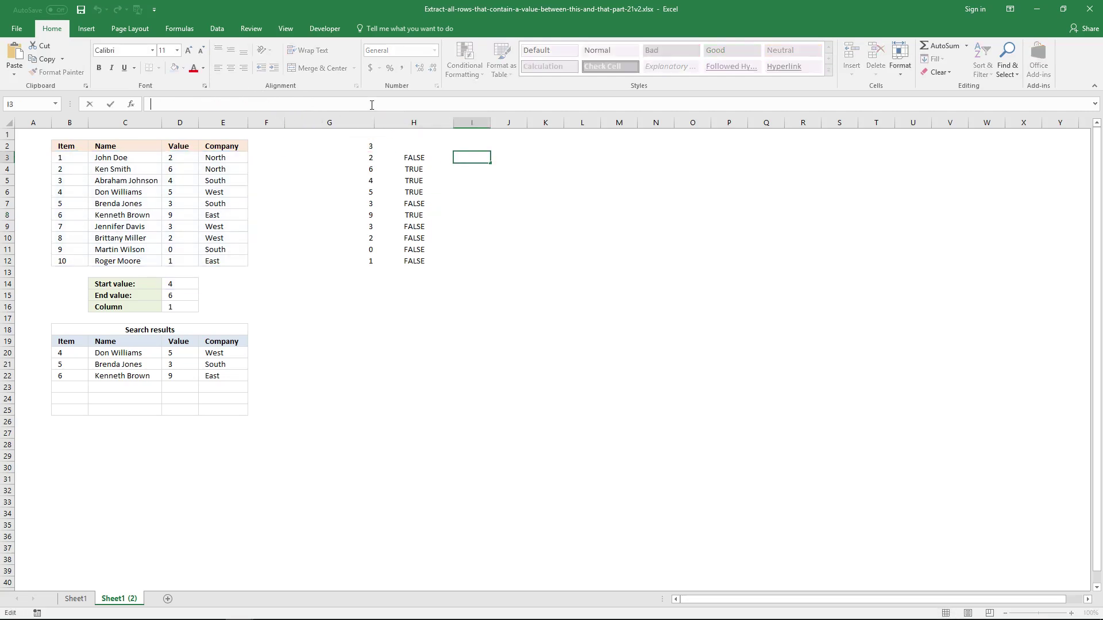
{"action": "key", "text": "ctrl+v"}
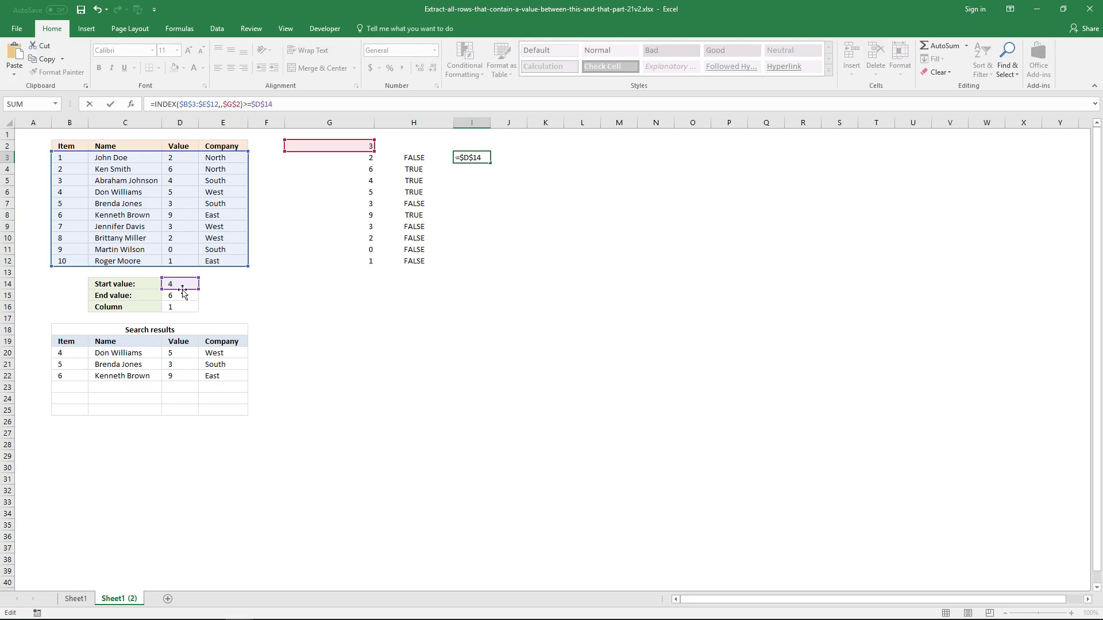
{"action": "left_click", "coordinate": [244, 104]}
{"action": "key", "text": "BackSpace"}
{"action": "type", "text": "<"}
{"action": "left_click_drag", "start_coordinate": [178, 289], "coordinate": [174, 295]}
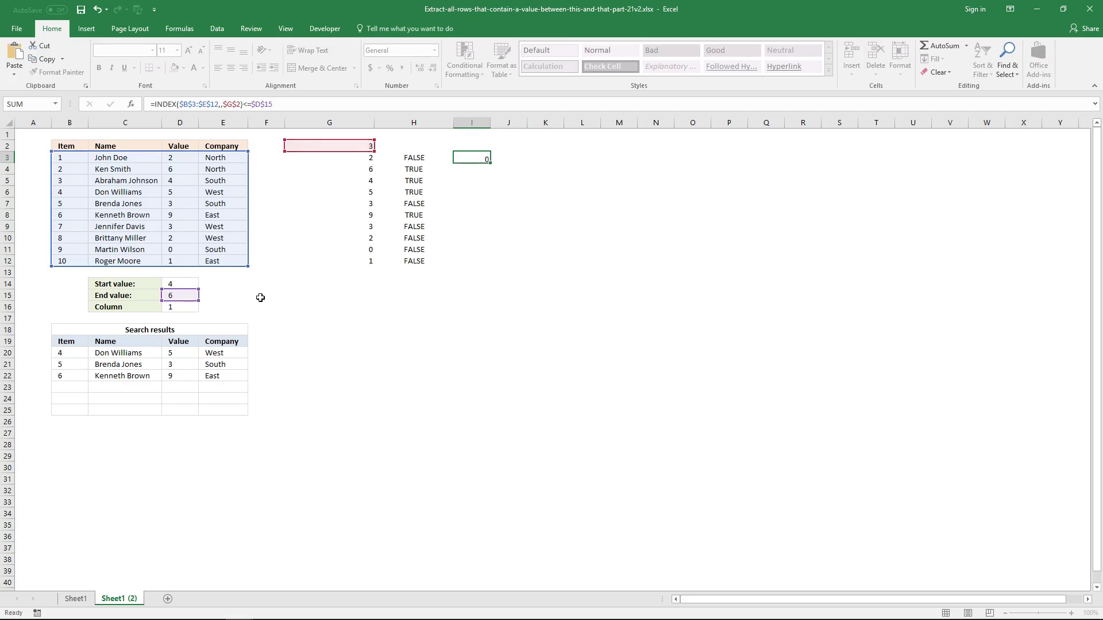
{"action": "key", "text": "ctrl+shift+Return"}
Array-enter the end-value test across I3:I12
{"action": "left_click_drag", "start_coordinate": [460, 160], "coordinate": [463, 261]}
{"action": "left_click", "coordinate": [360, 105]}
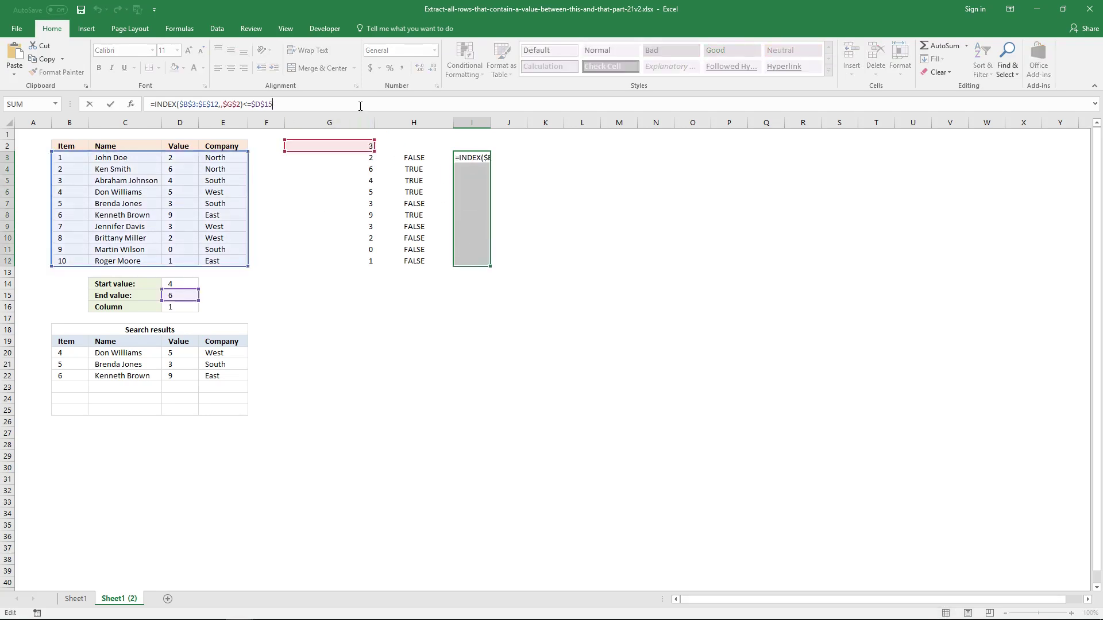
{"action": "key", "text": "ctrl+shift+Return"}
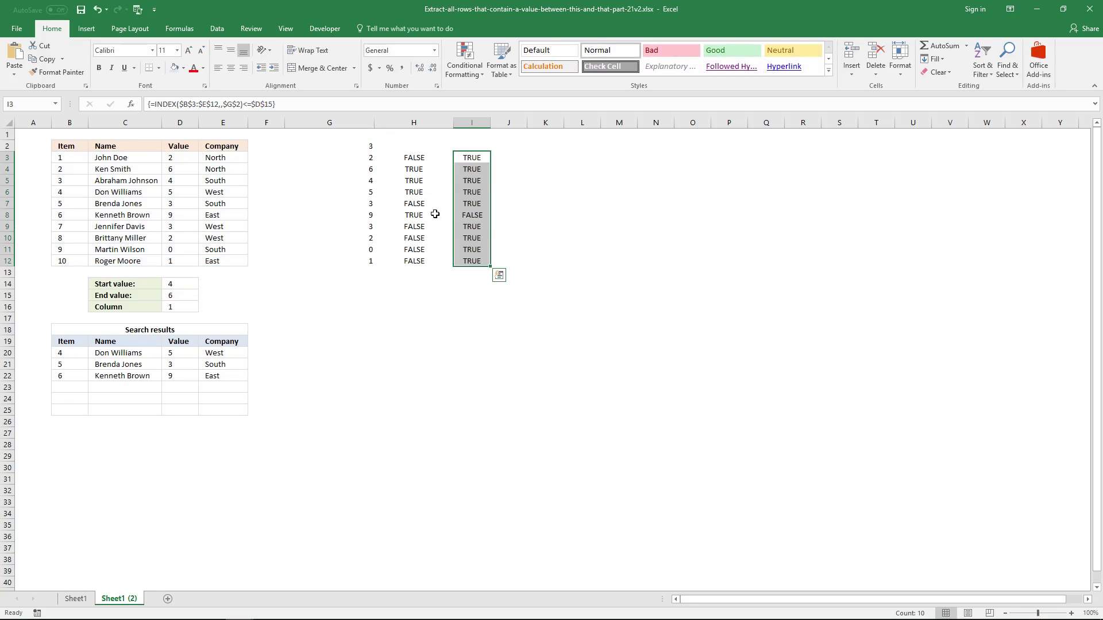
{"action": "left_click", "coordinate": [468, 218]}
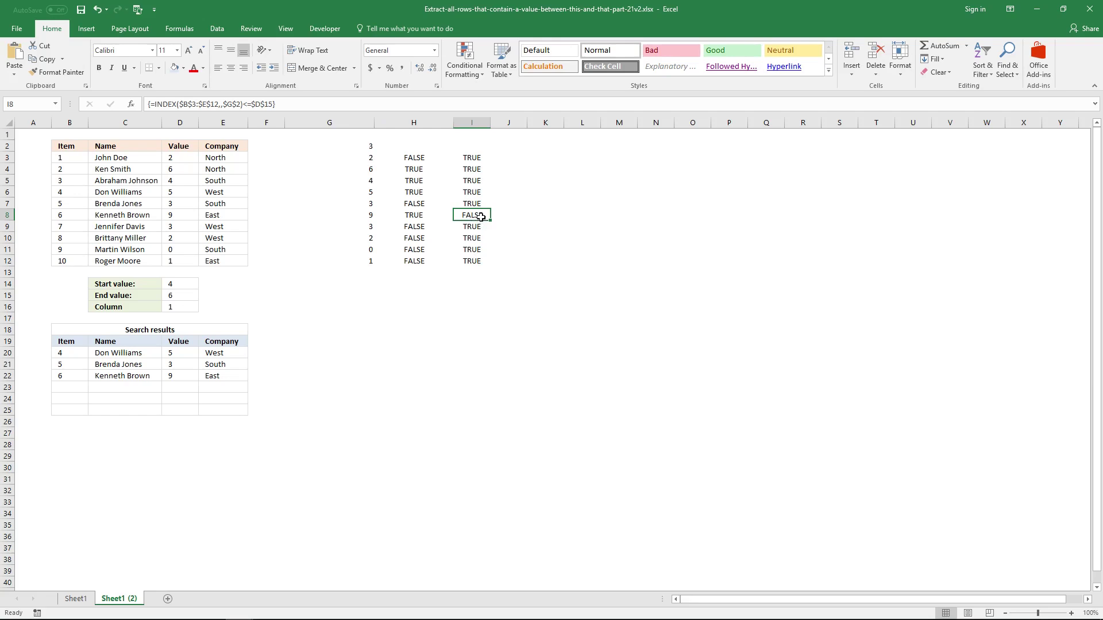
{"action": "left_click", "coordinate": [74, 215]}
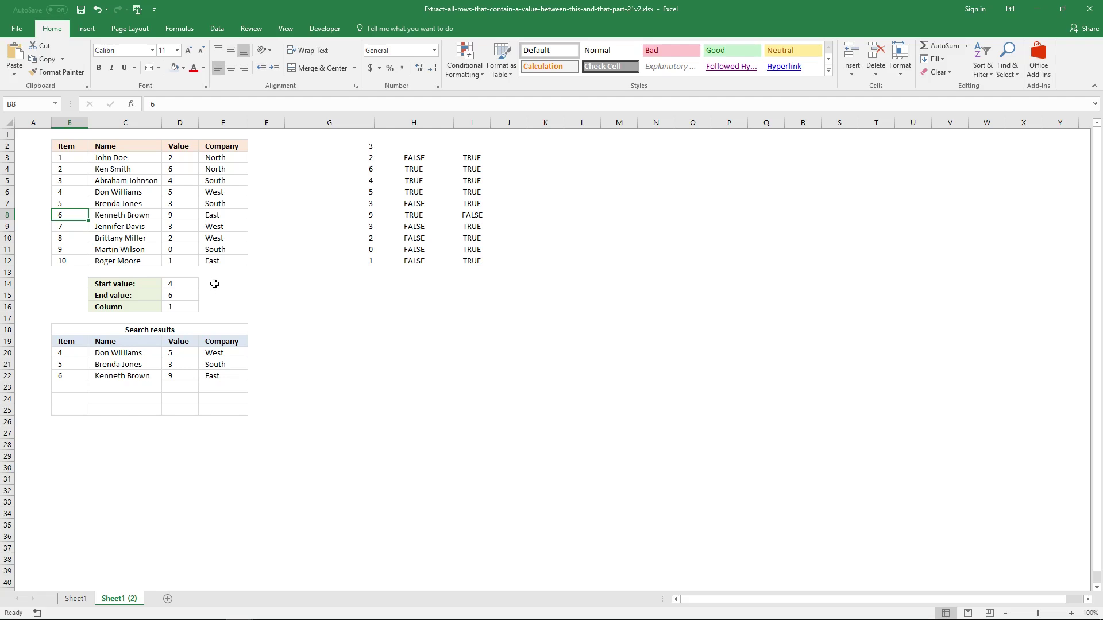
{"action": "left_click", "coordinate": [189, 216]}
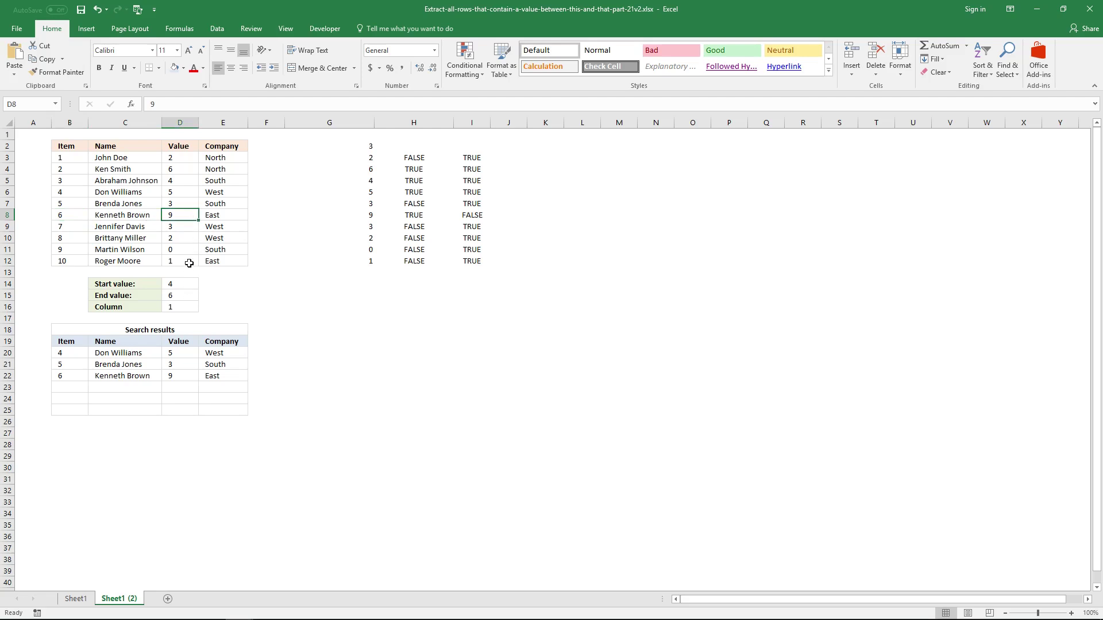
{"action": "left_click_drag", "start_coordinate": [189, 263], "coordinate": [187, 159]}
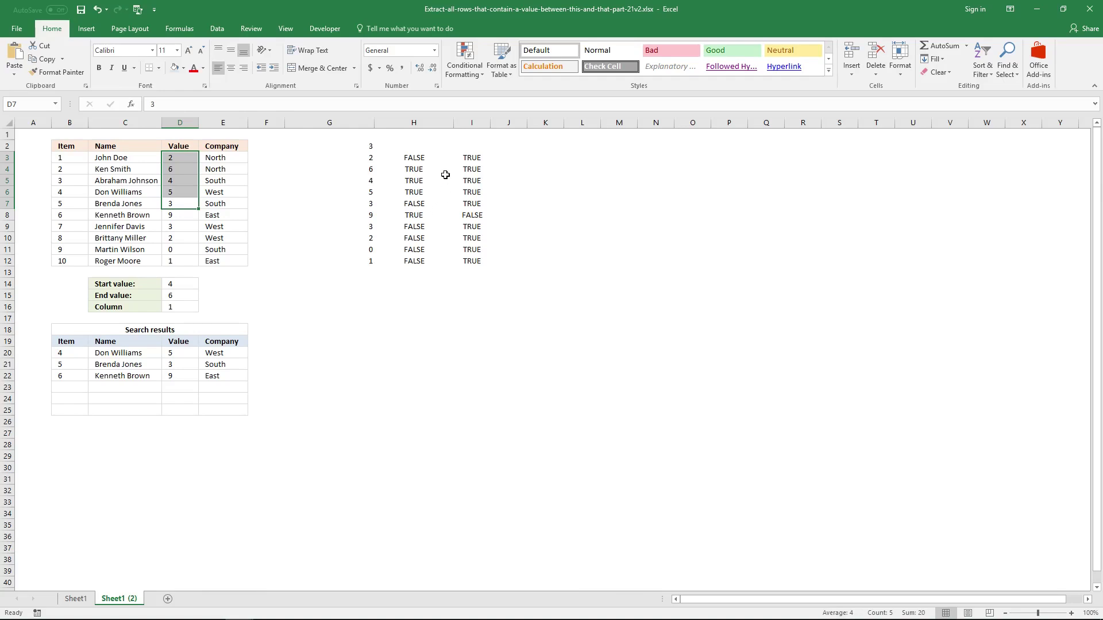
{"action": "left_click", "coordinate": [419, 161]}
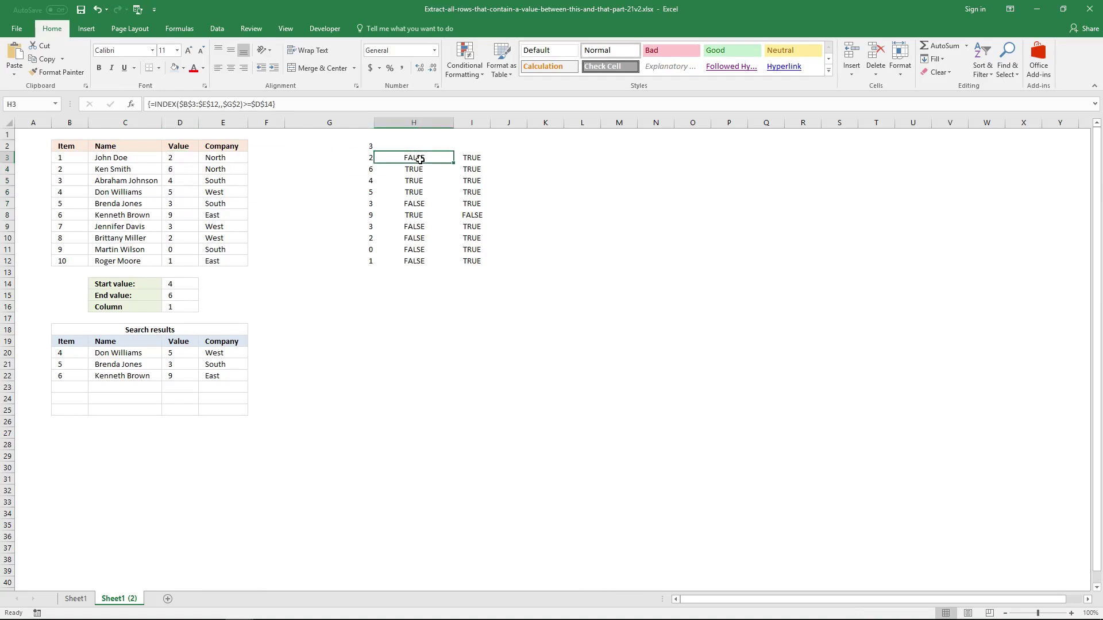
Paste H3's start-value test into J3, wrap it as (...)*(), and park it as text
{"action": "left_click", "coordinate": [316, 105]}
{"action": "key", "text": "shift+Home"}
{"action": "key", "text": "ctrl+c"}
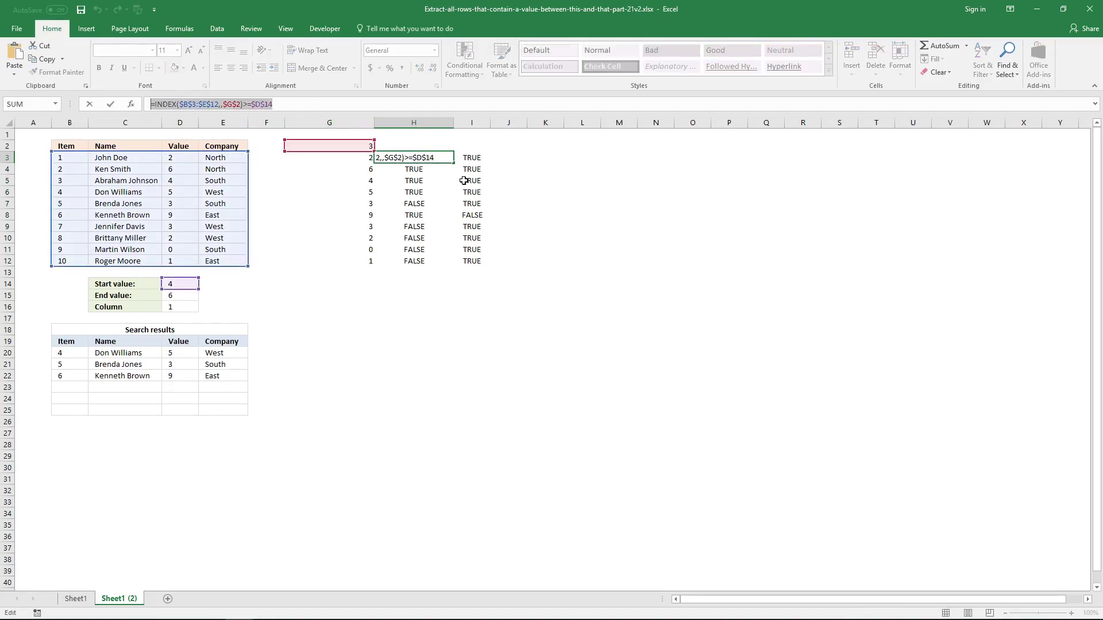
{"action": "key", "text": "Escape"}
{"action": "left_click", "coordinate": [508, 158]}
{"action": "left_click", "coordinate": [425, 108]}
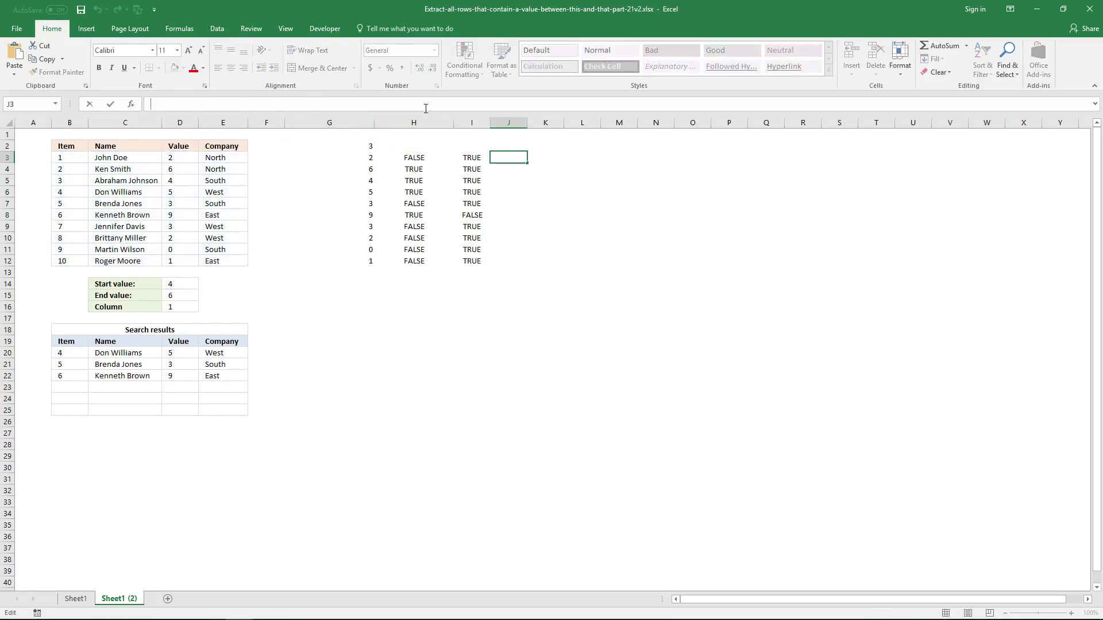
{"action": "key", "text": "ctrl+v"}
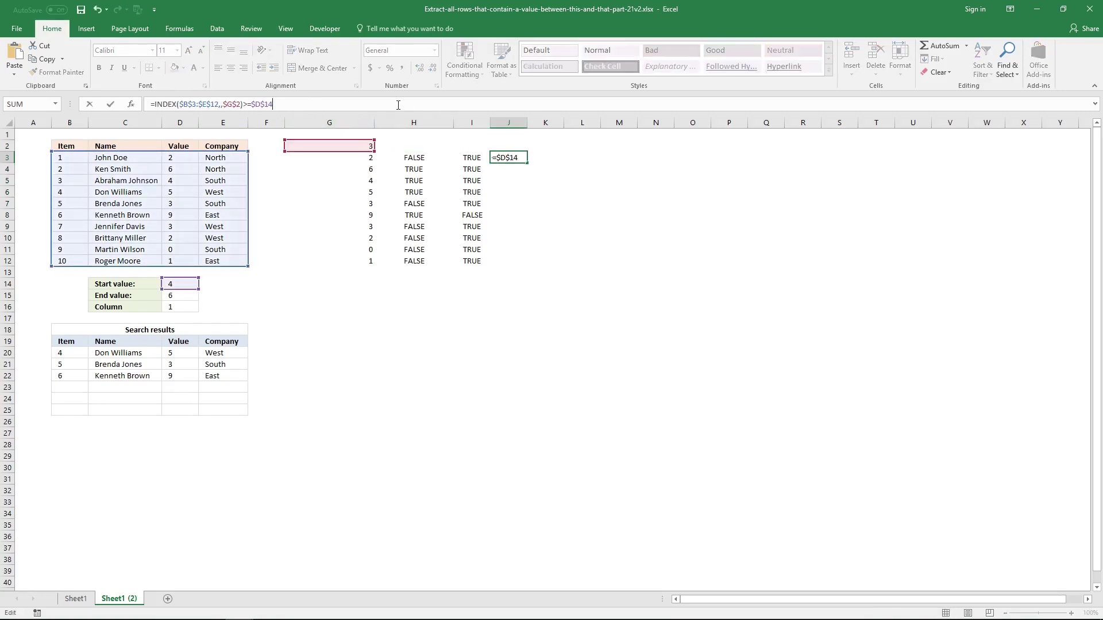
{"action": "left_click", "coordinate": [155, 103]}
{"action": "type", "text": "("}
{"action": "left_click", "coordinate": [287, 106]}
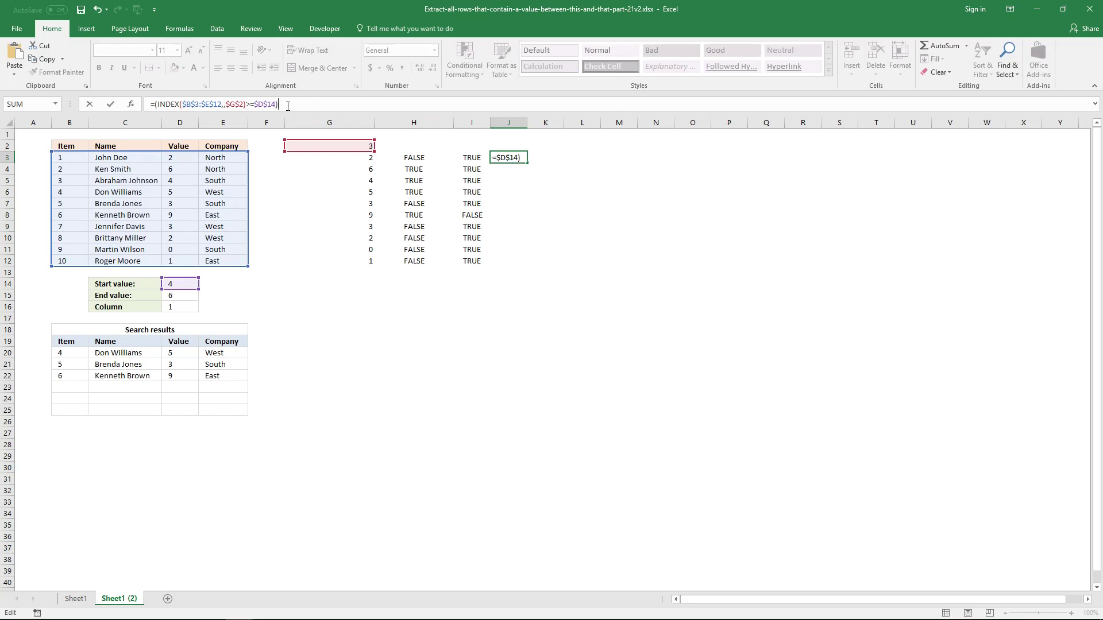
{"action": "type", "text": ")*("}
{"action": "left_click", "coordinate": [152, 104]}
{"action": "type", "text": "'"}
{"action": "key", "text": "Return"}
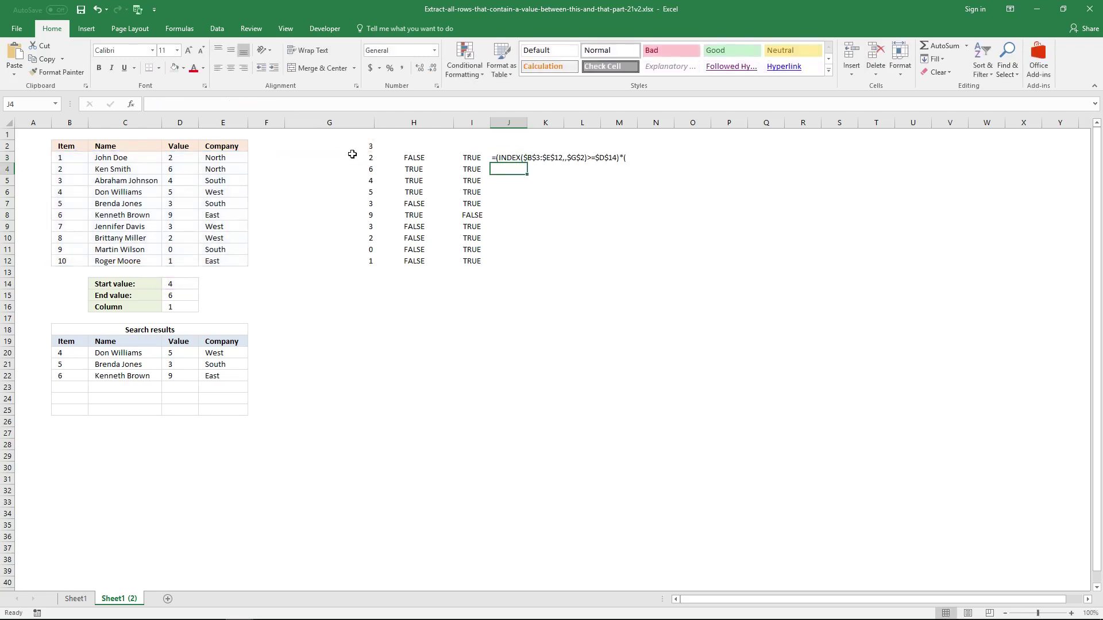
Insert I3's INDEX(...)<=$D$15 test into the second brackets and array-enter J3's formula
{"action": "left_click", "coordinate": [462, 157]}
{"action": "left_click_drag", "start_coordinate": [338, 105], "coordinate": [155, 106]}
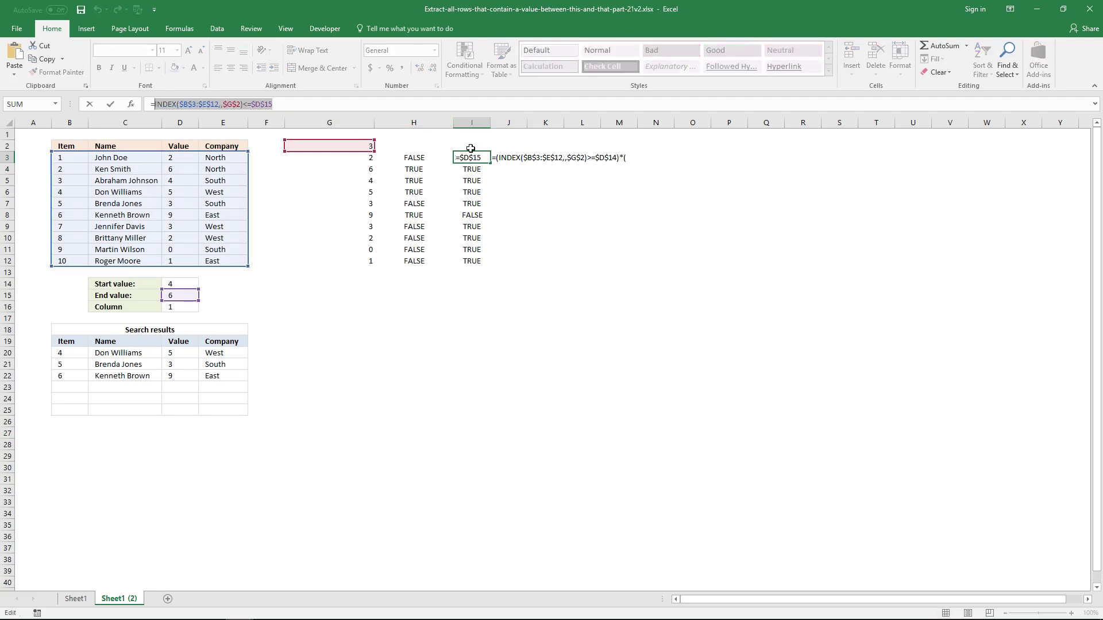
{"action": "key", "text": "Escape"}
{"action": "key", "text": "Right"}
{"action": "left_click", "coordinate": [378, 107]}
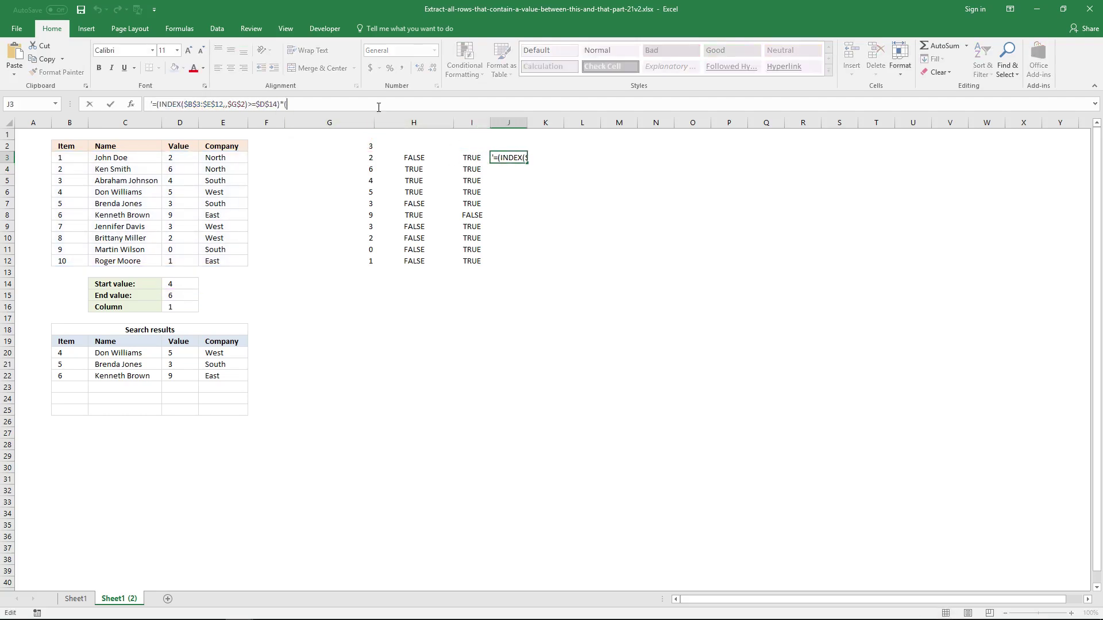
{"action": "type", "text": "INDEX($B$3:$E$12,,$G$2)<=$D$15"}
{"action": "type", "text": "'"}
{"action": "key", "text": "BackSpace"}
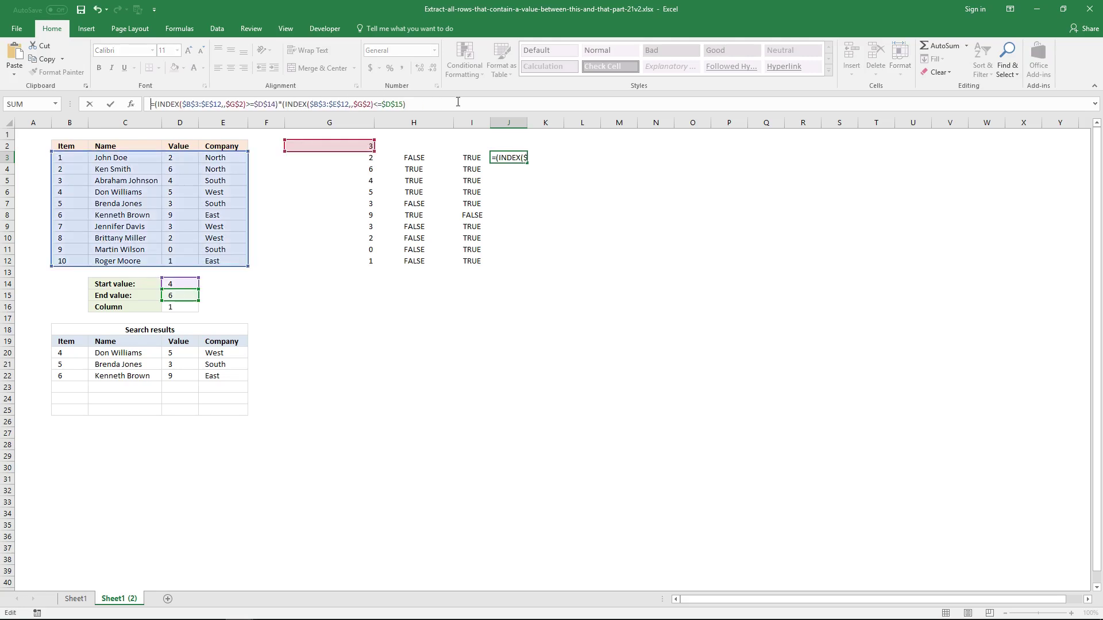
{"action": "left_click", "coordinate": [456, 106]}
{"action": "key", "text": "ctrl+shift+Return"}
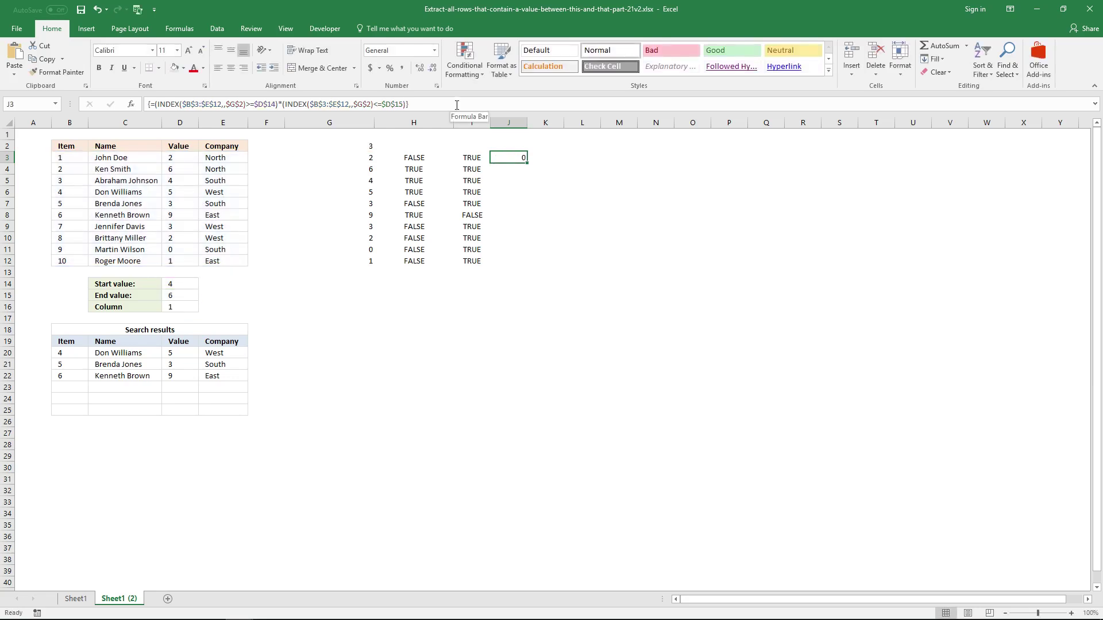
Array-enter the multiplied test across J3:J12
{"action": "left_click_drag", "start_coordinate": [505, 155], "coordinate": [508, 255]}
{"action": "left_click", "coordinate": [444, 109]}
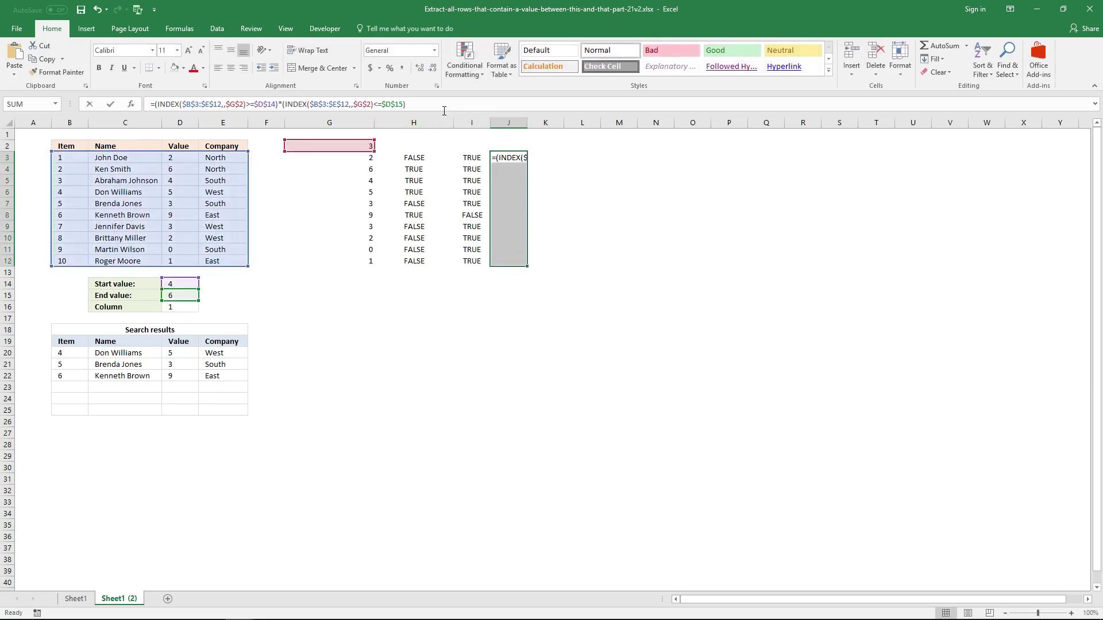
{"action": "key", "text": "ctrl+shift+Return"}
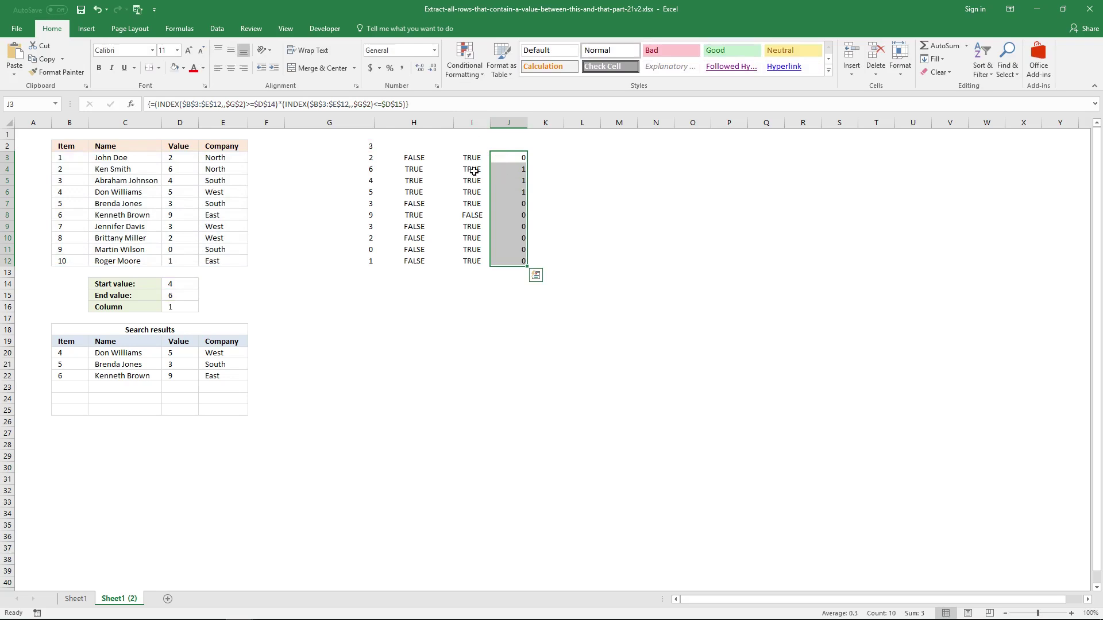
Compare the formulas in H3, I3 and J3 side by side
{"action": "left_click", "coordinate": [420, 161]}
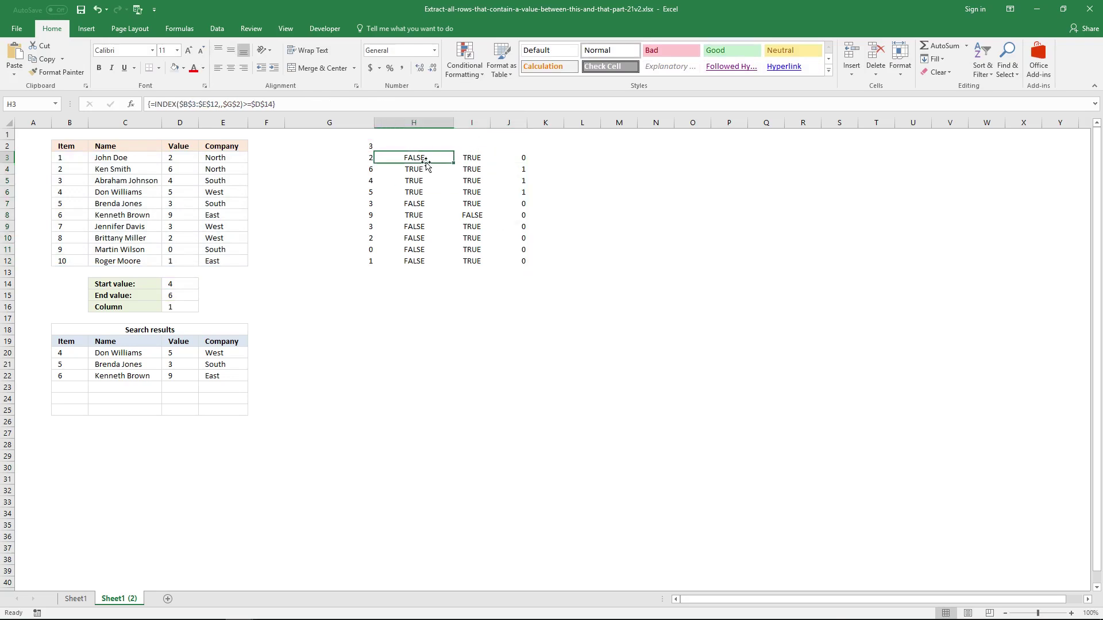
{"action": "left_click", "coordinate": [472, 155]}
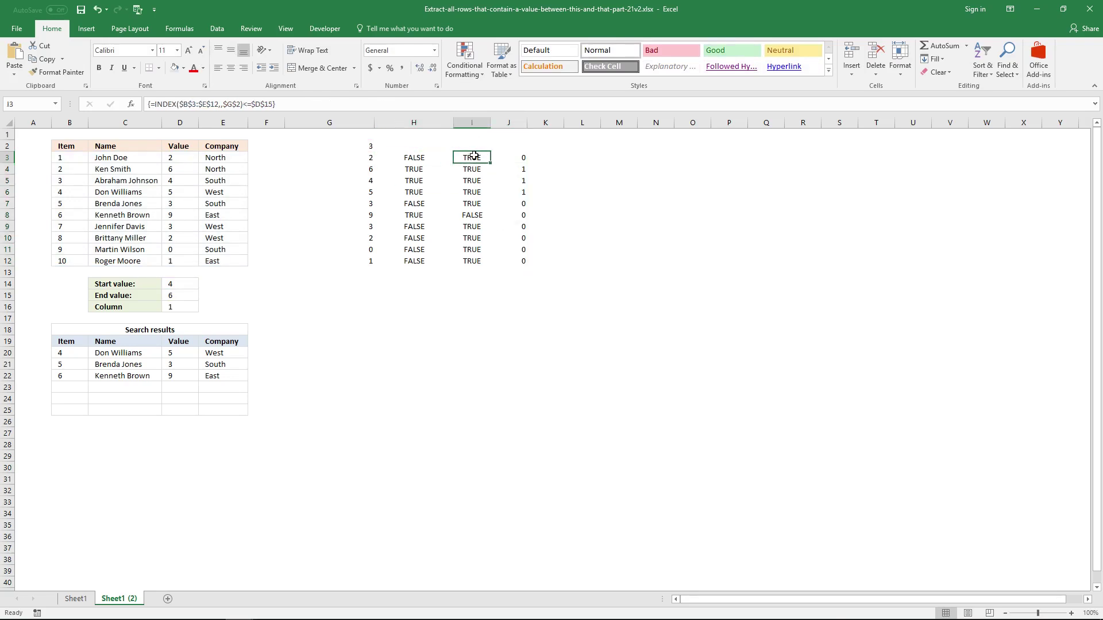
{"action": "left_click", "coordinate": [421, 160]}
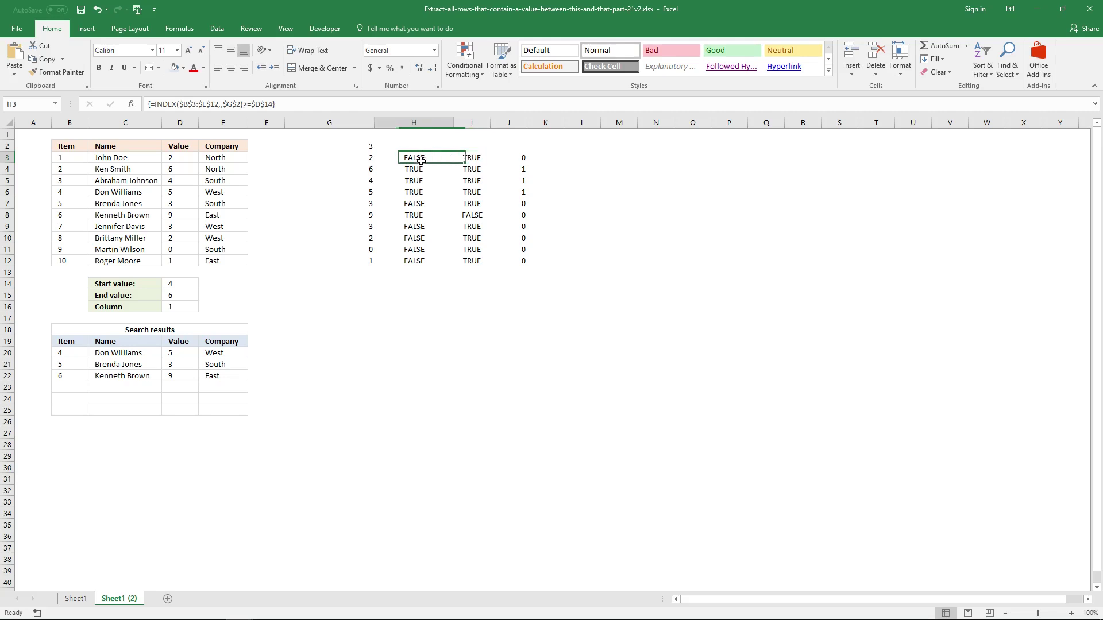
{"action": "left_click", "coordinate": [470, 157]}
{"action": "left_click", "coordinate": [426, 156]}
{"action": "left_click", "coordinate": [468, 156]}
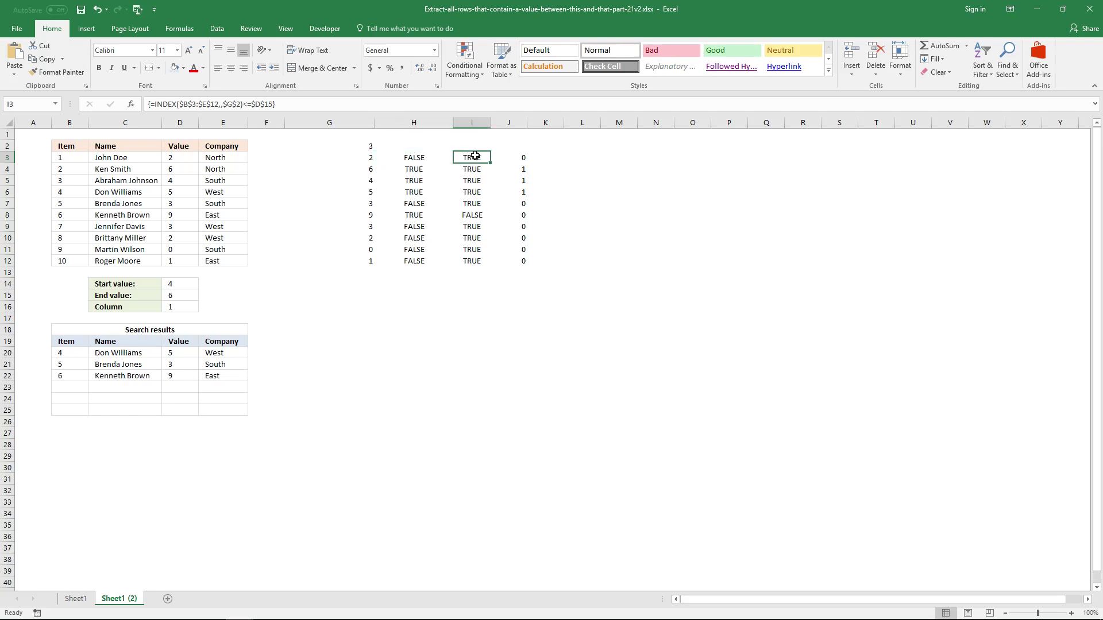
{"action": "left_click", "coordinate": [524, 158]}
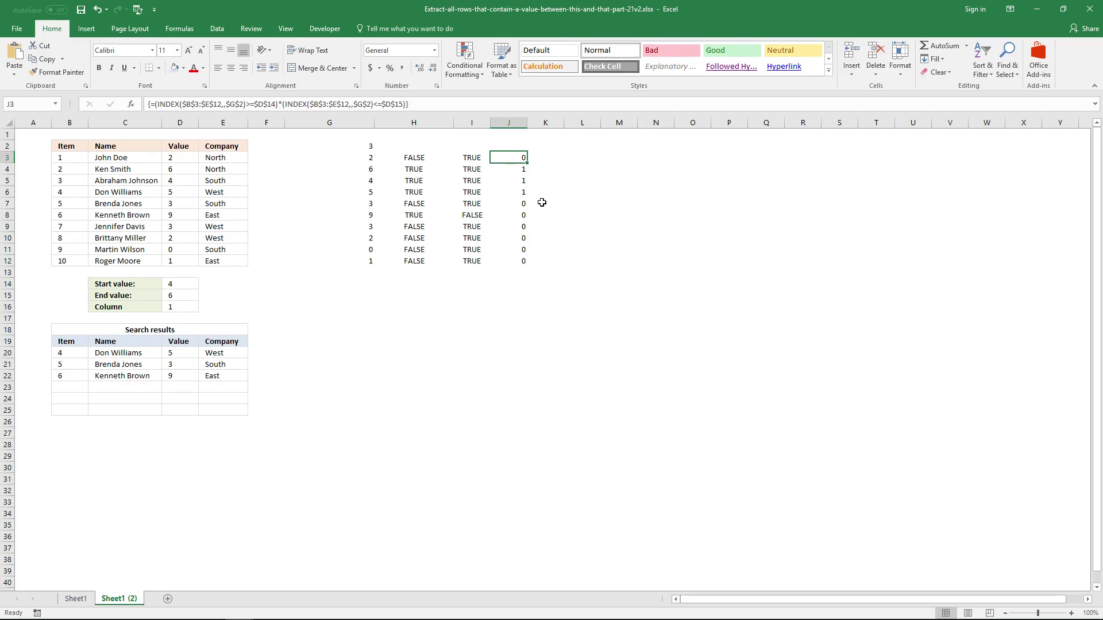
{"action": "left_click", "coordinate": [549, 155]}
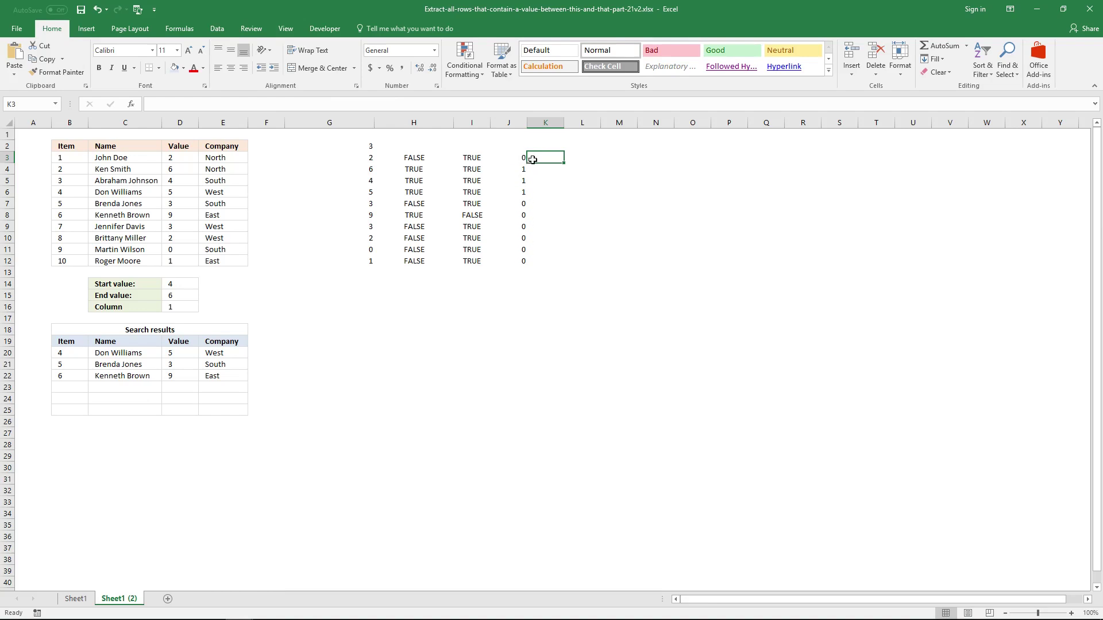
Start an IF formula in K3 whose test is J3's between-start-and-end comparison
{"action": "left_click", "coordinate": [496, 109]}
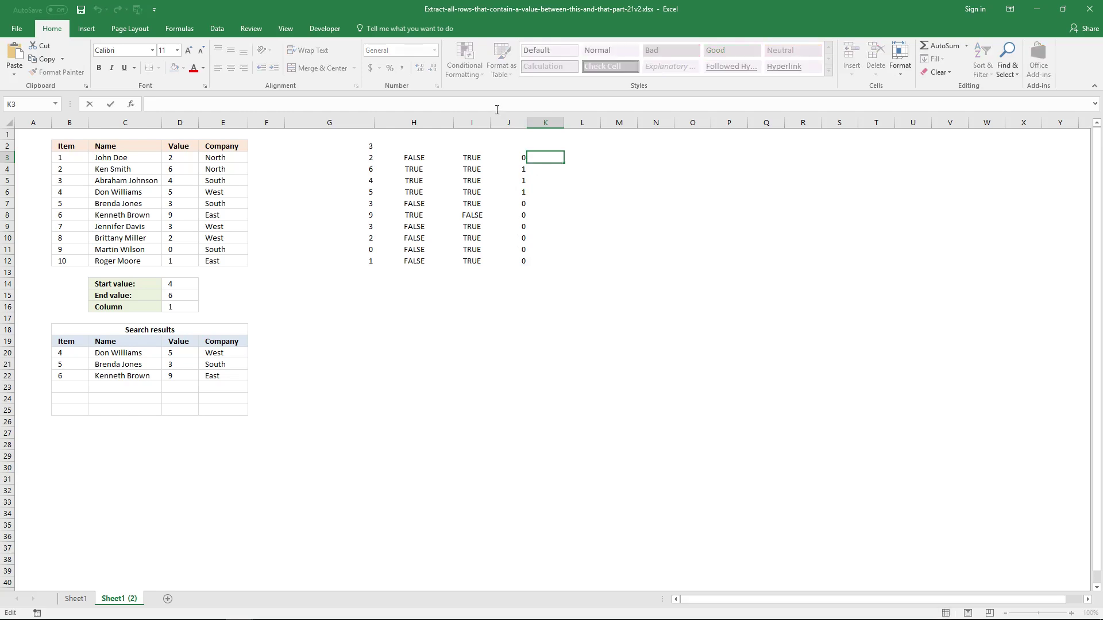
{"action": "type", "text": "=IF"}
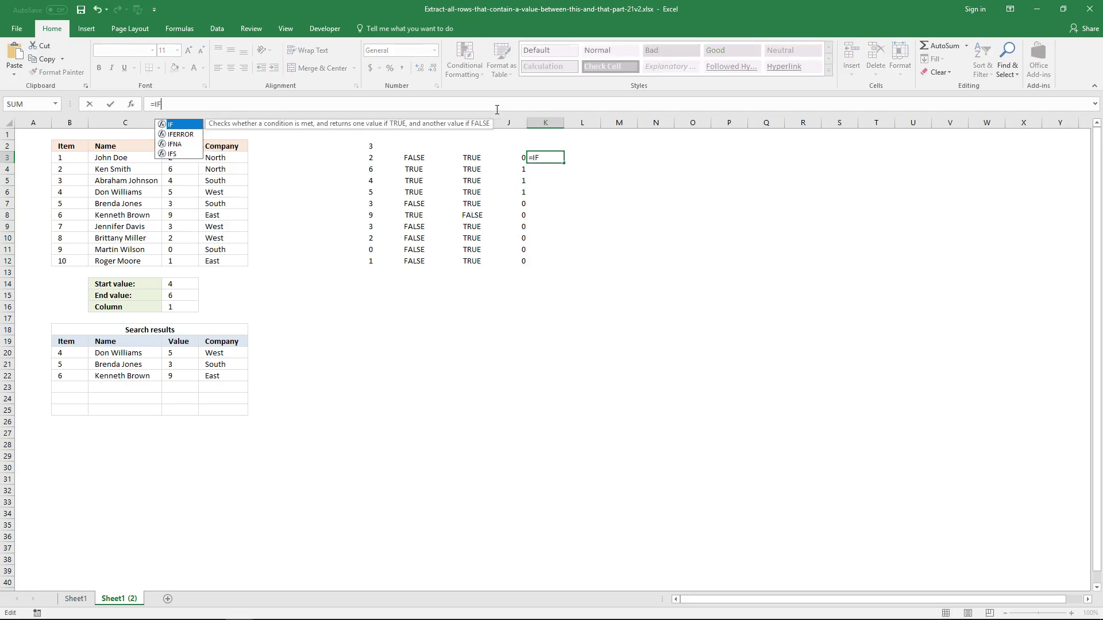
{"action": "type", "text": "("}
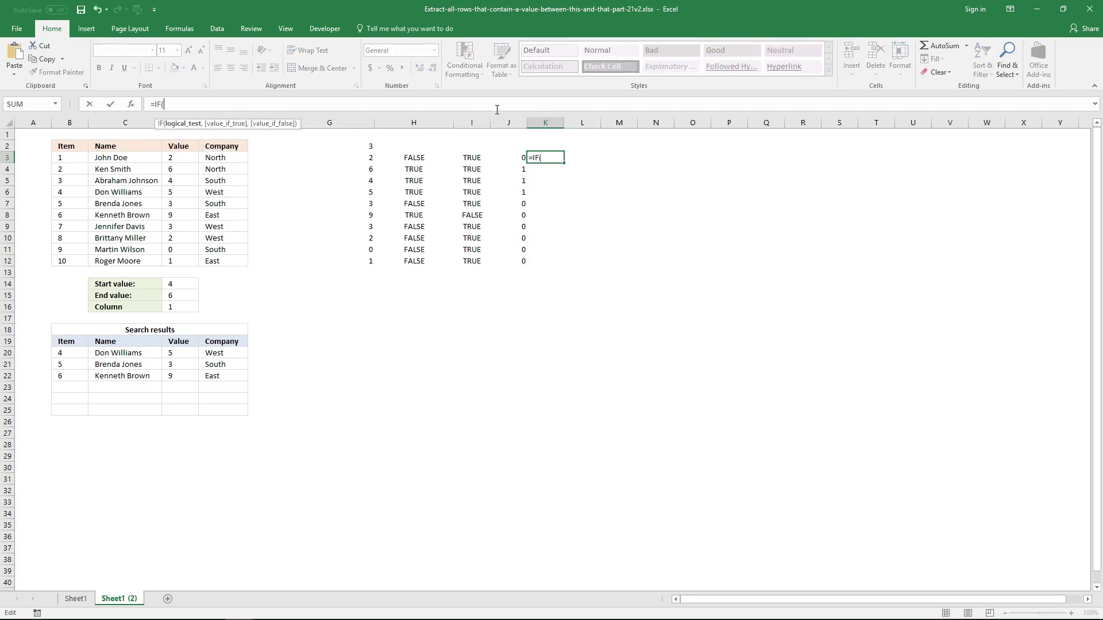
{"action": "left_click", "coordinate": [151, 104]}
{"action": "type", "text": "'"}
{"action": "key", "text": "ctrl+Return"}
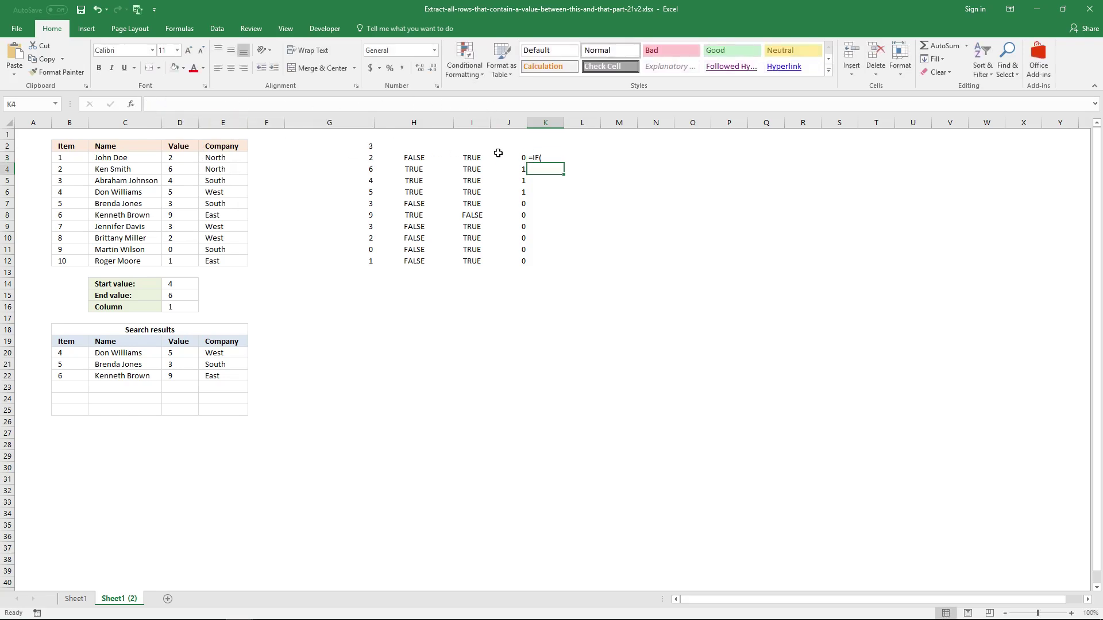
{"action": "left_click", "coordinate": [497, 154]}
{"action": "left_click_drag", "start_coordinate": [409, 105], "coordinate": [153, 105]}
{"action": "key", "text": "ctrl+c"}
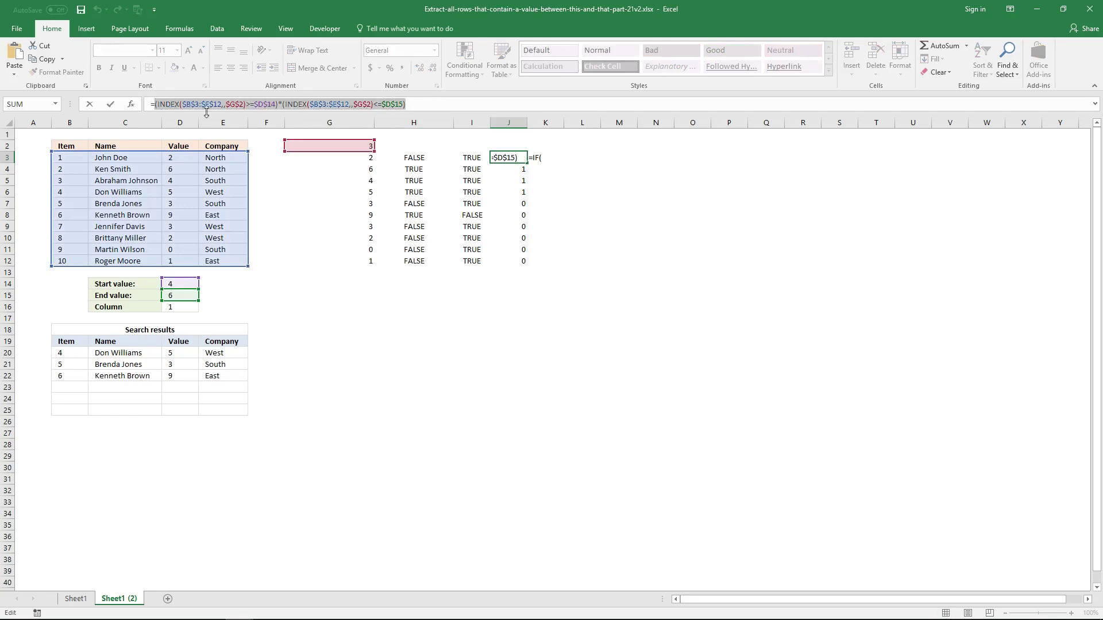
{"action": "key", "text": "ctrl+shift+Return"}
{"action": "left_click", "coordinate": [535, 157]}
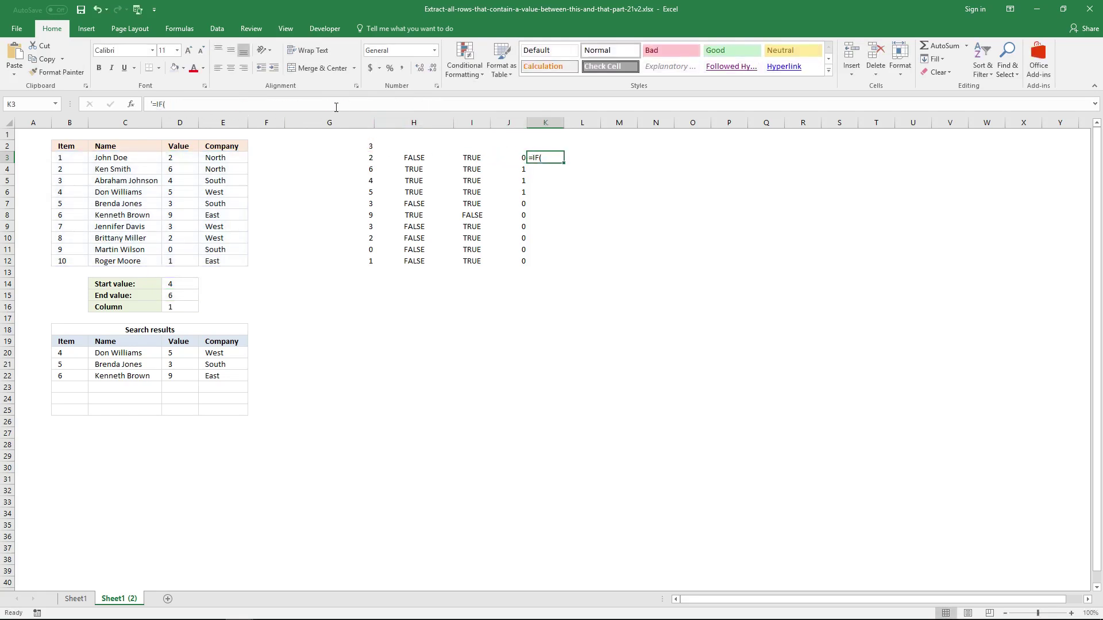
{"action": "left_click", "coordinate": [318, 106]}
{"action": "key", "text": "ctrl+v"}
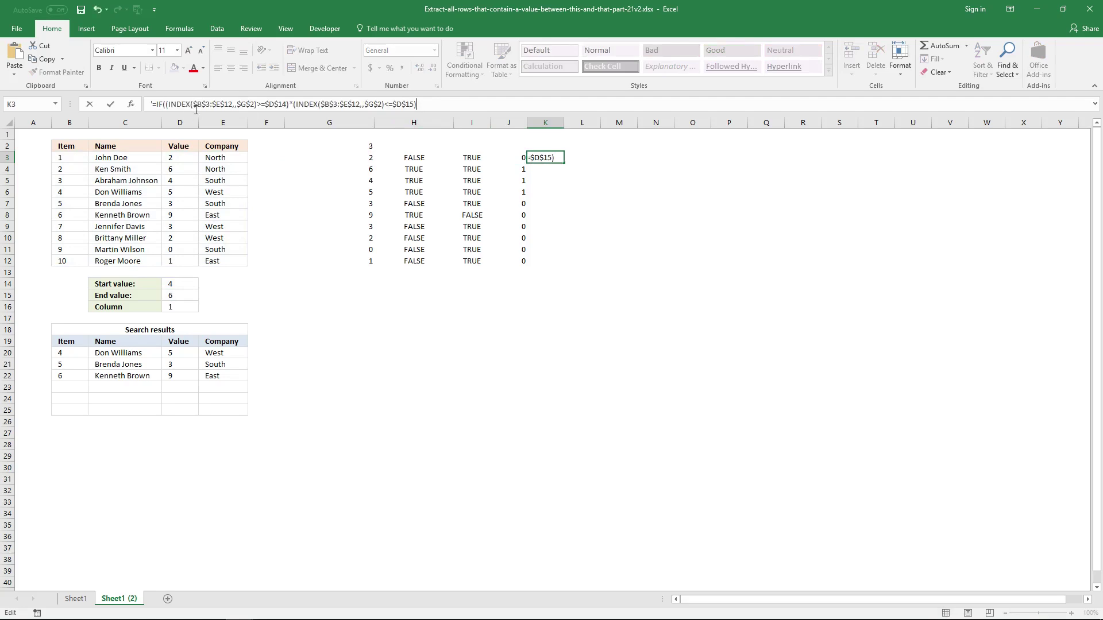
Complete K3's IF with MATCH(ROW($B$3:$B$12),ROW($B$3:$B$12)) or "" and array-enter it
{"action": "left_click", "coordinate": [153, 104]}
{"action": "left_click", "coordinate": [423, 103]}
{"action": "type", "text": ","}
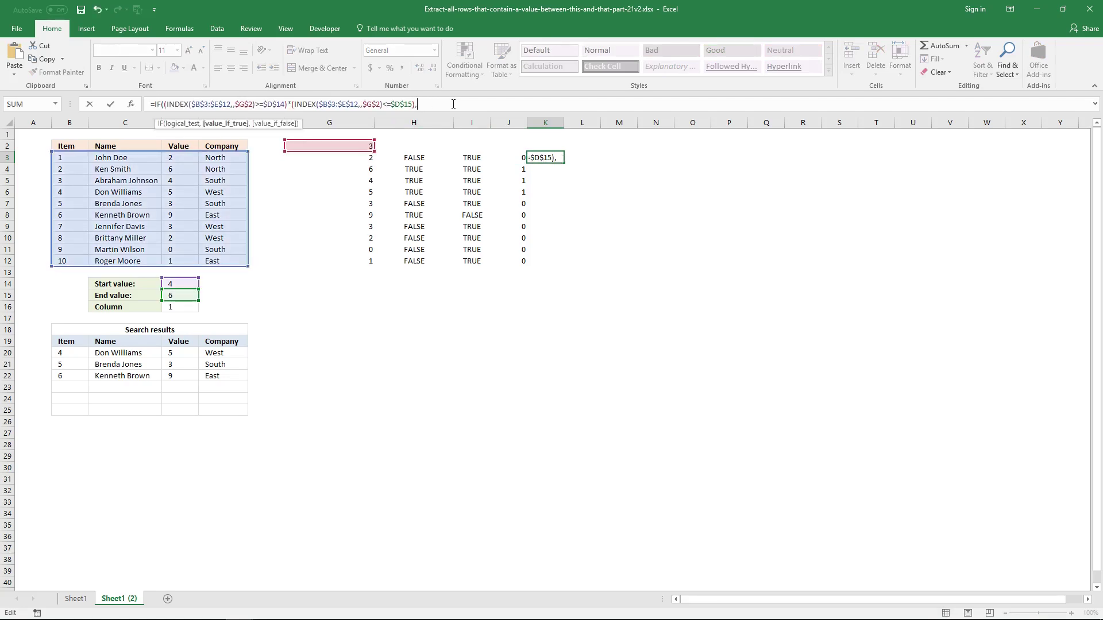
{"action": "type", "text": "MATCH"}
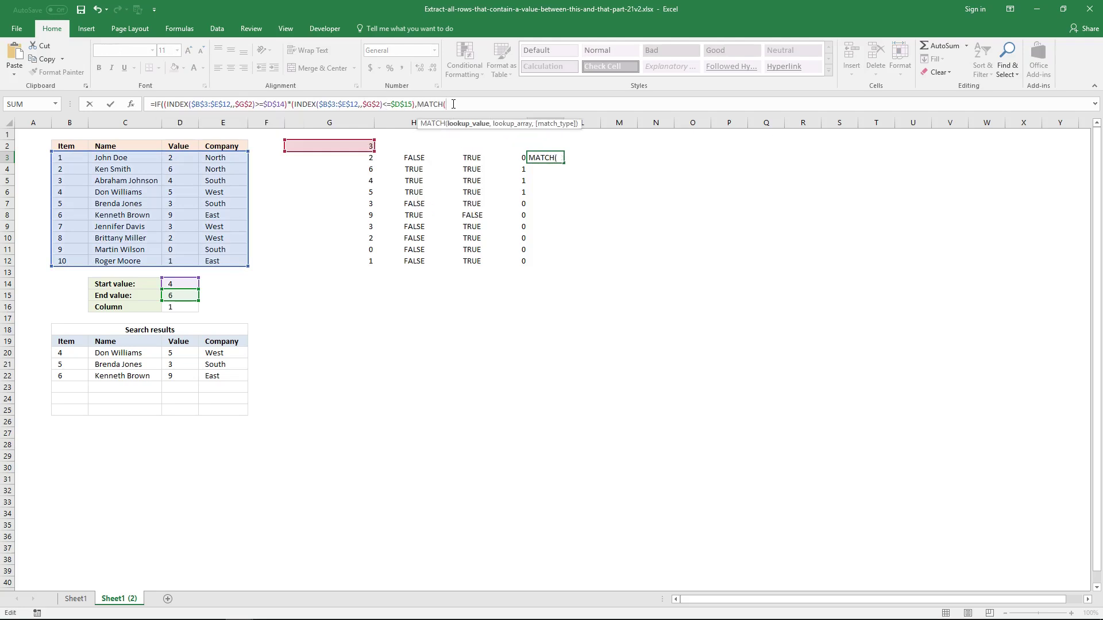
{"action": "type", "text": "(ROW"}
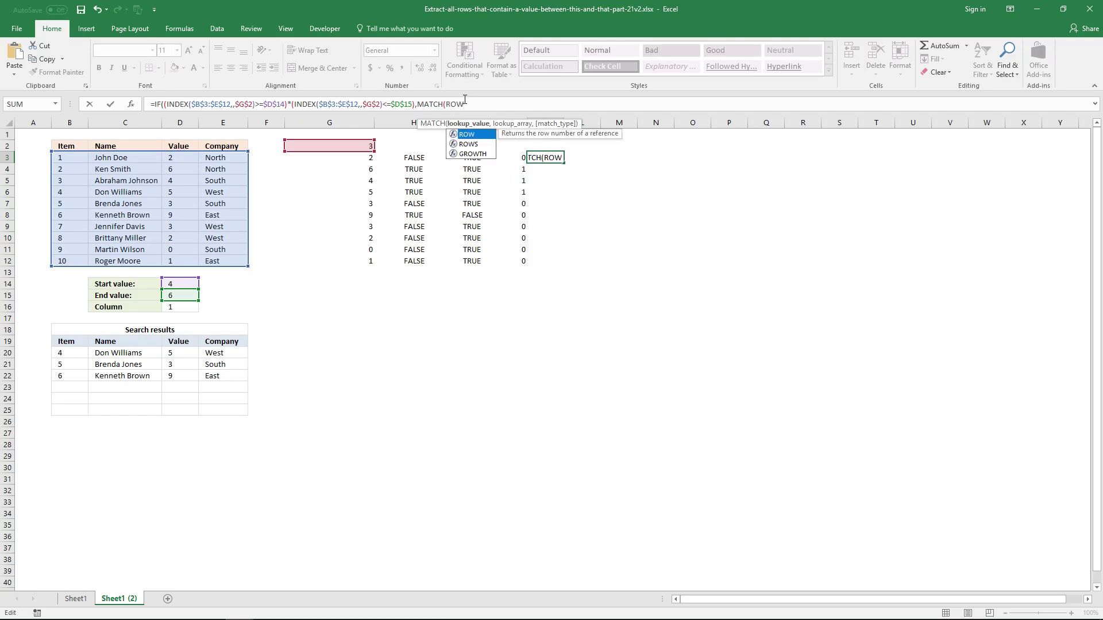
{"action": "type", "text": "("}
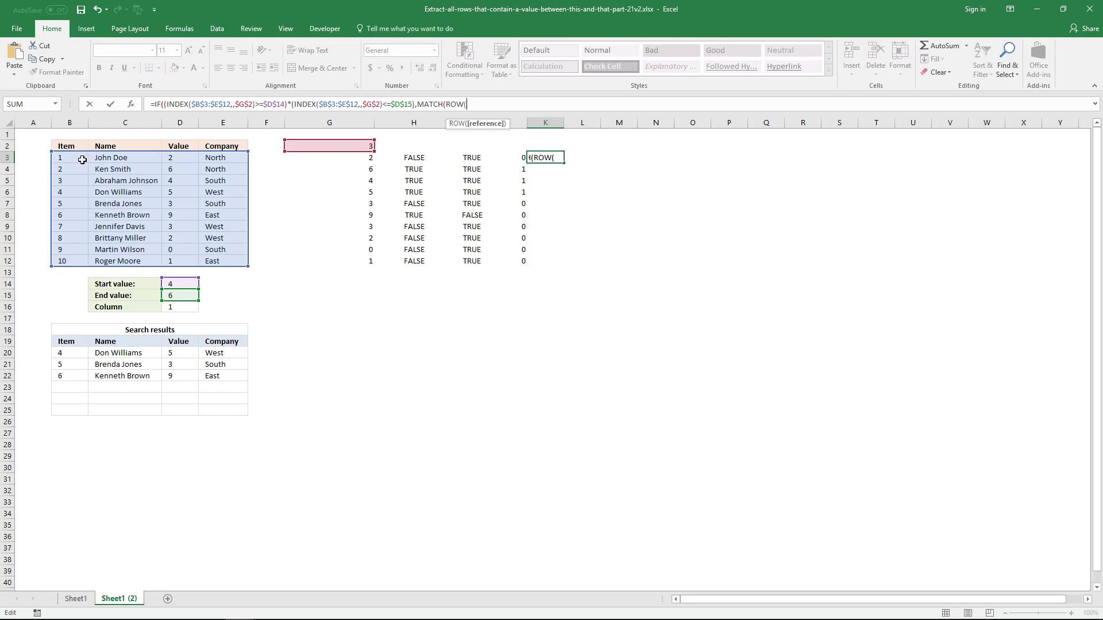
{"action": "left_click_drag", "start_coordinate": [70, 157], "coordinate": [73, 257]}
{"action": "key", "text": "F4"}
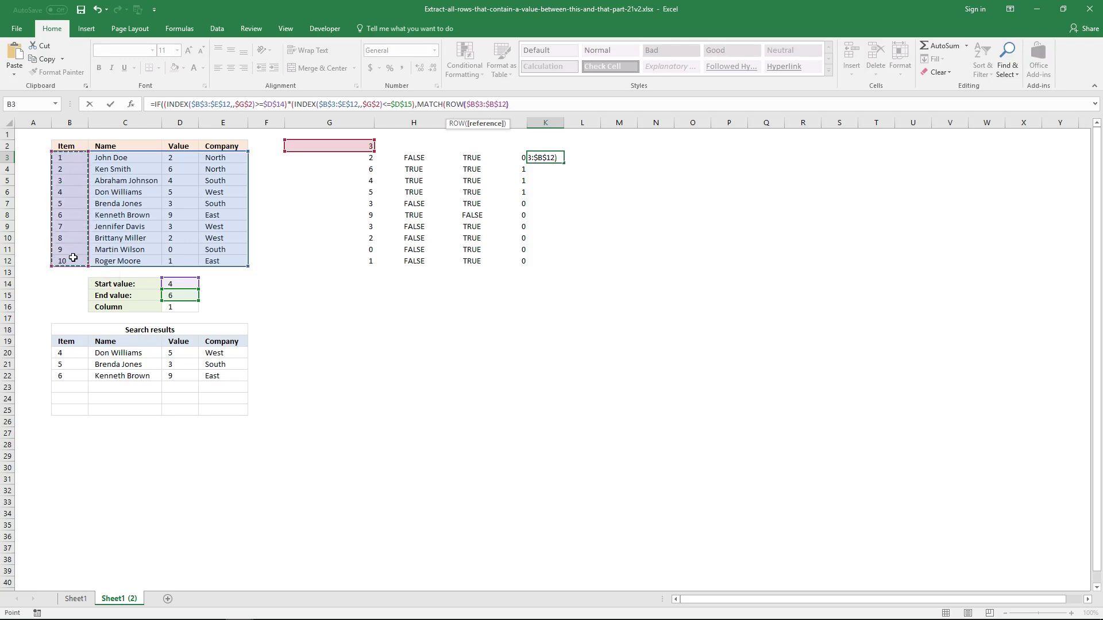
{"action": "type", "text": "),ROW("}
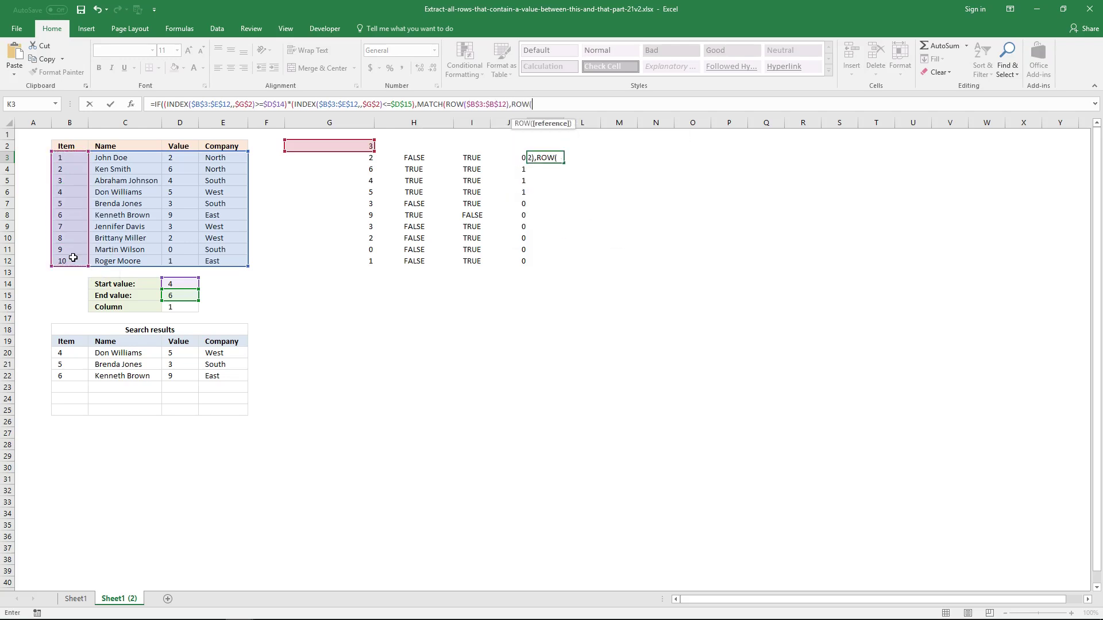
{"action": "left_click_drag", "start_coordinate": [62, 260], "coordinate": [62, 158]}
{"action": "key", "text": "F4"}
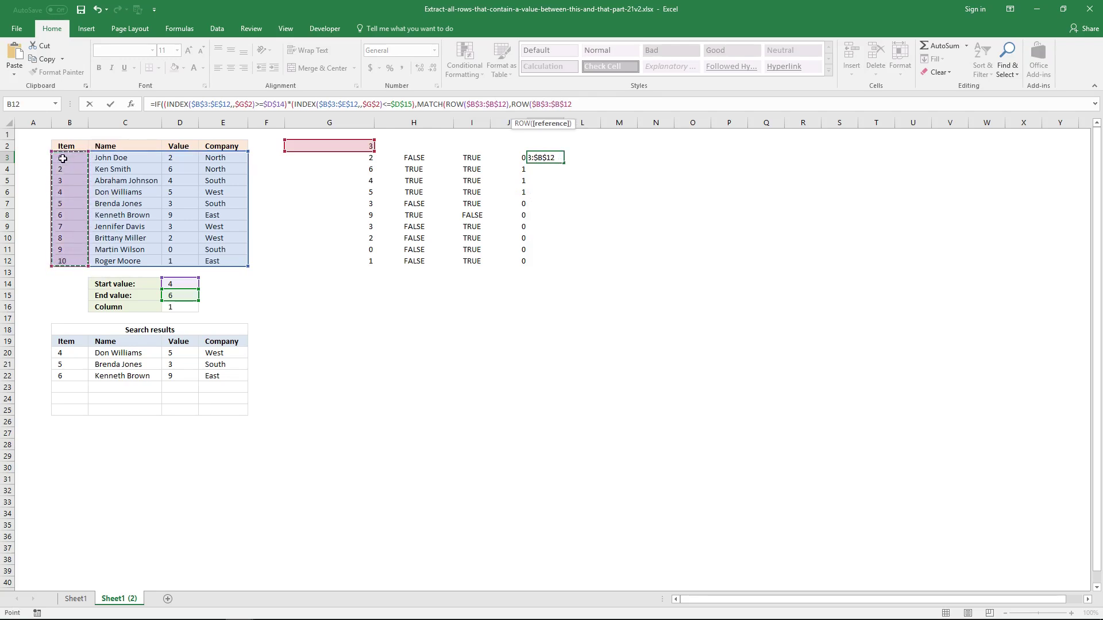
{"action": "type", "text": "))"}
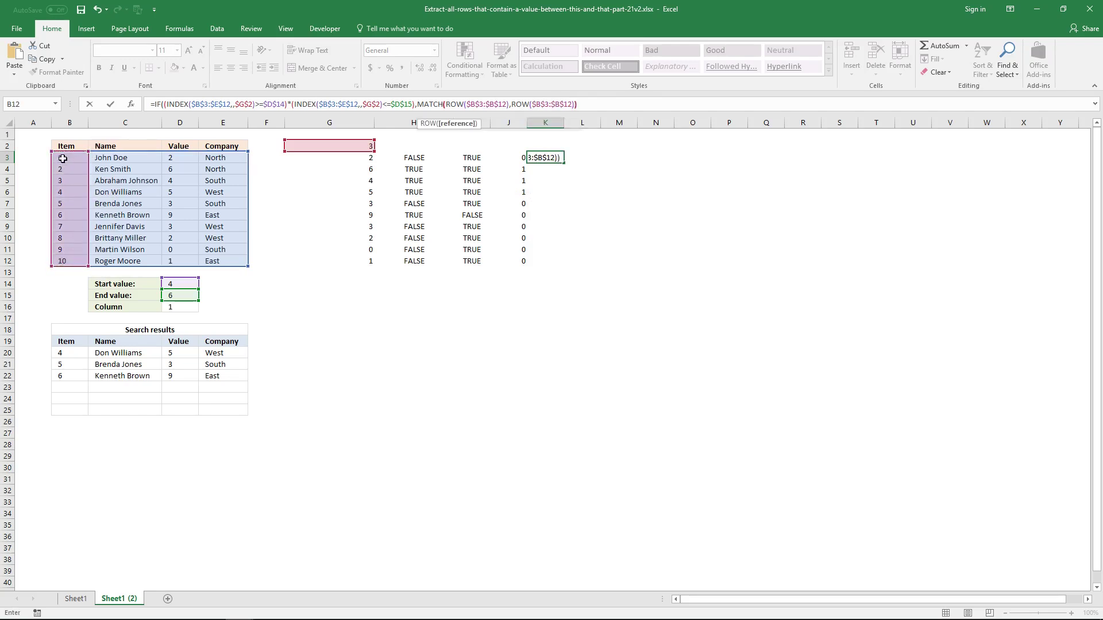
{"action": "type", "text": ","}
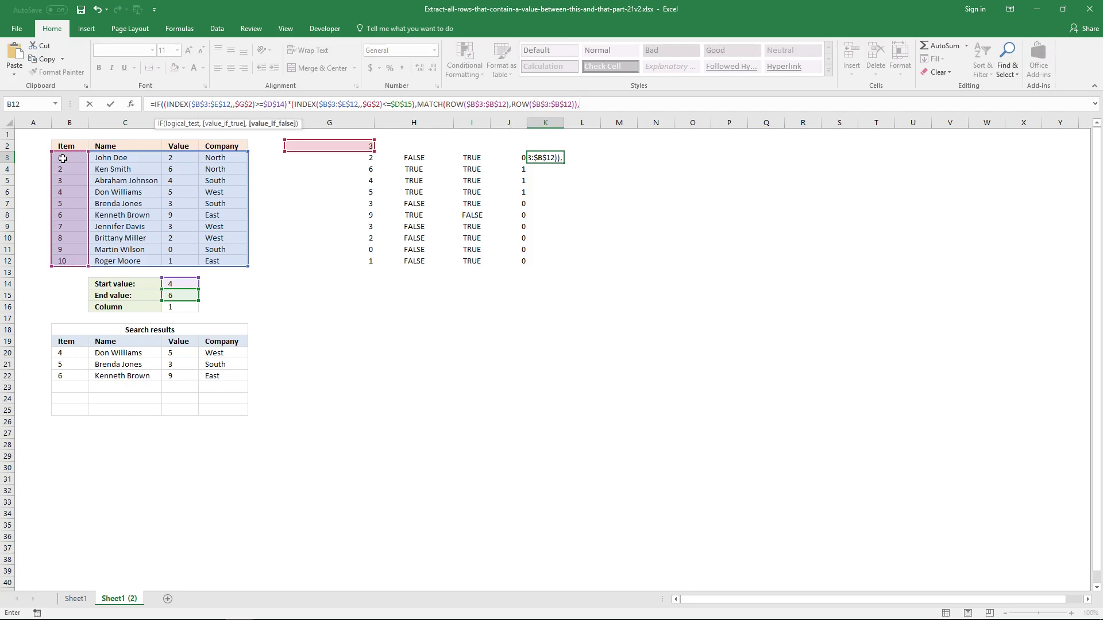
{"action": "type", "text": "\"\""}
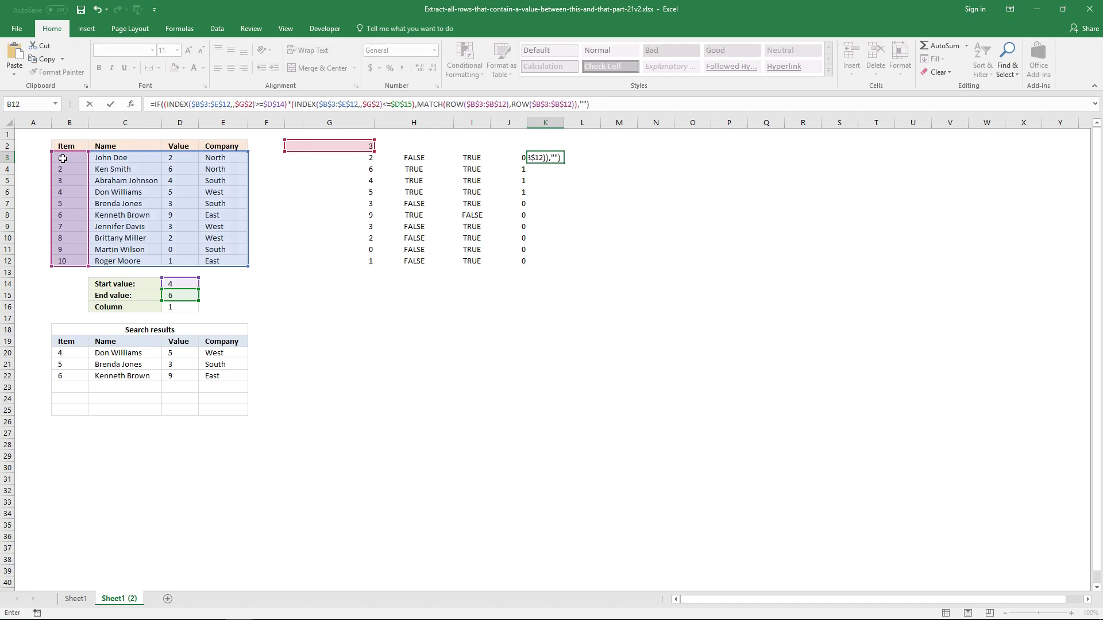
{"action": "key", "text": "ctrl+shift+Return"}
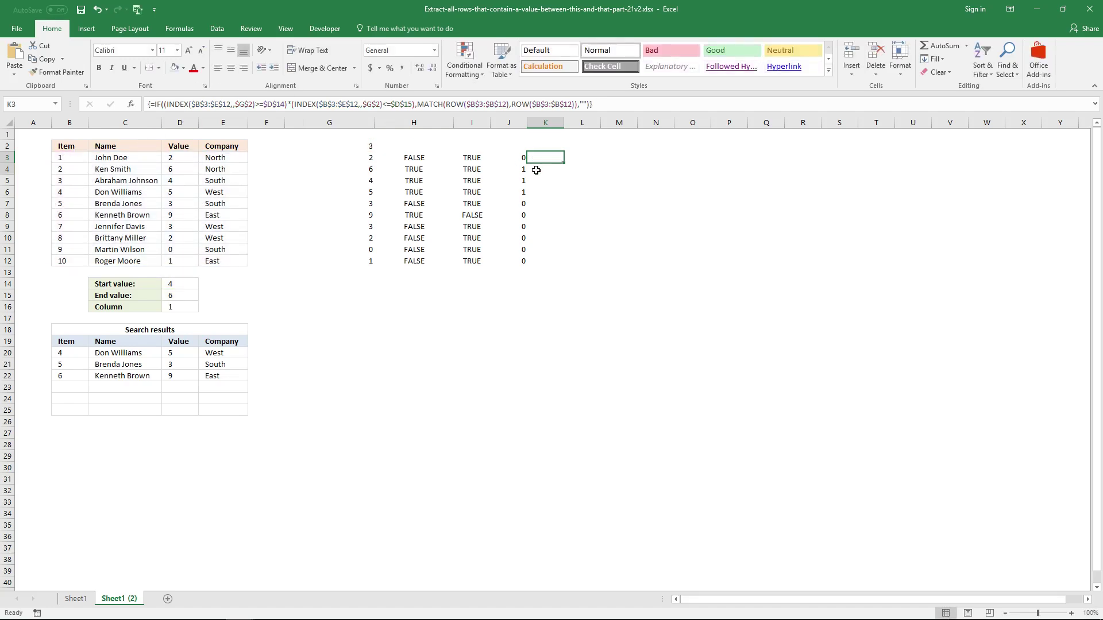
Array-enter the IF formula across K3:K12 and copy K3's formula text
{"action": "left_click_drag", "start_coordinate": [540, 158], "coordinate": [539, 256]}
{"action": "left_click", "coordinate": [605, 104]}
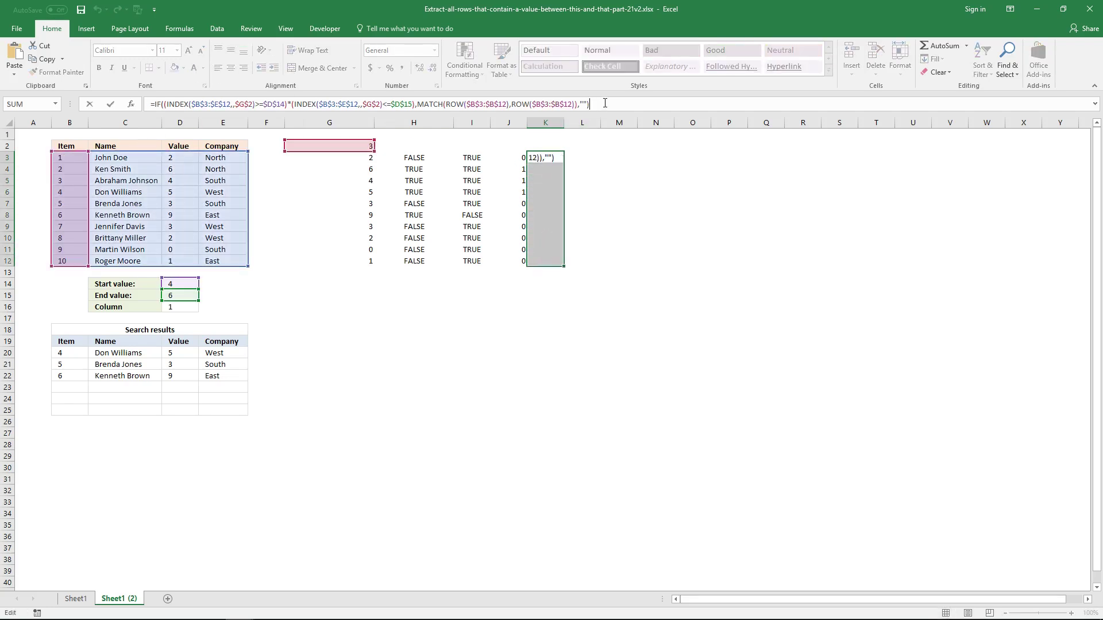
{"action": "key", "text": "ctrl+shift+Return"}
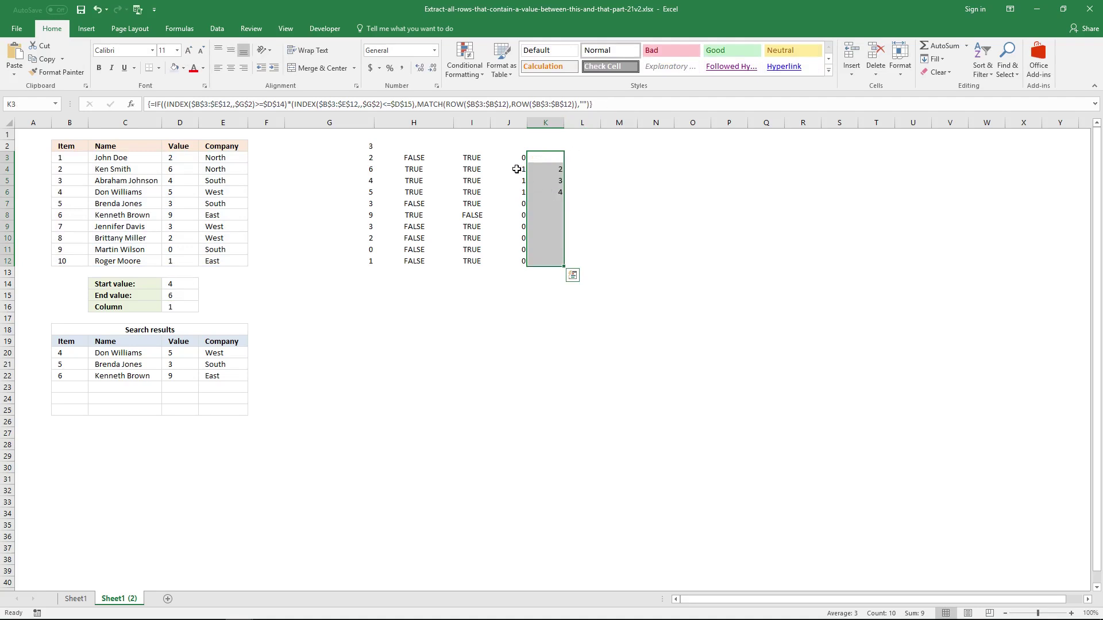
{"action": "left_click_drag", "start_coordinate": [516, 170], "coordinate": [519, 192]}
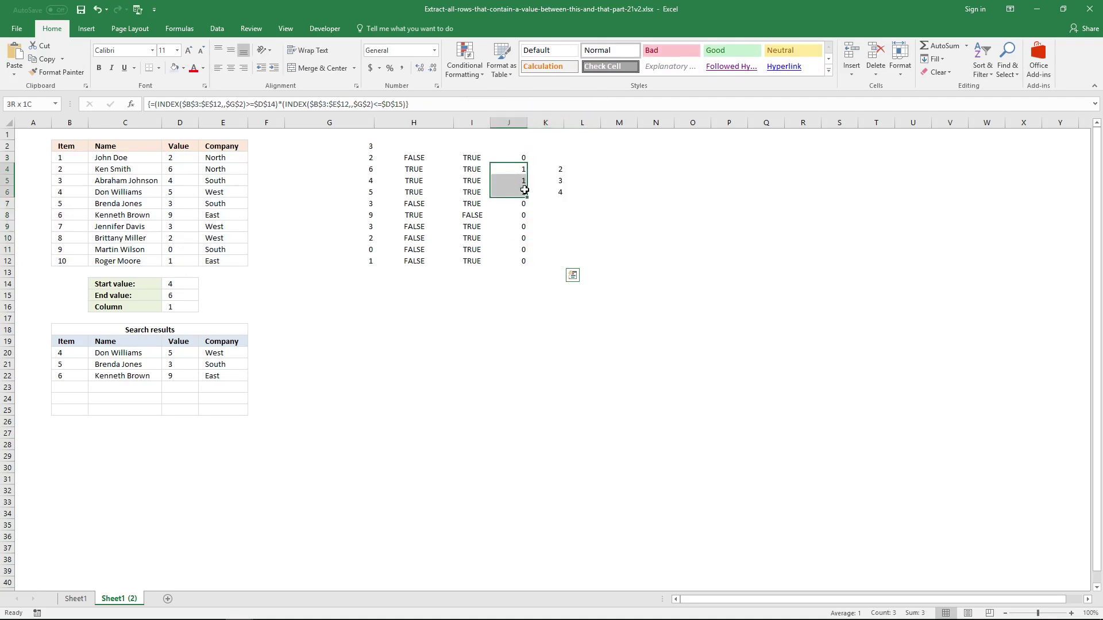
{"action": "left_click", "coordinate": [562, 171]}
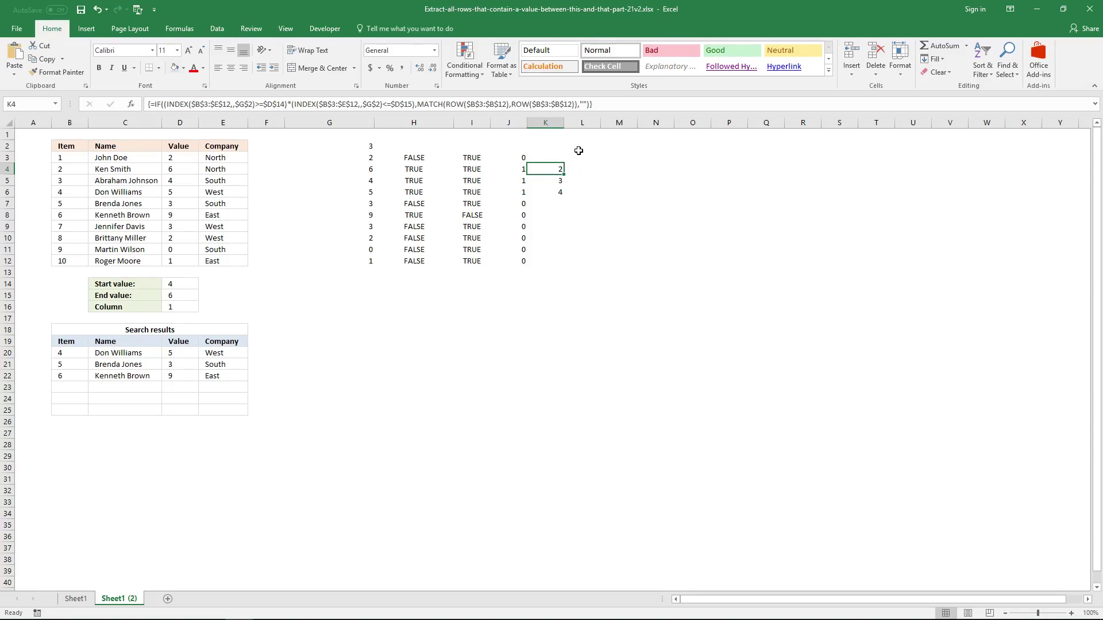
{"action": "left_click", "coordinate": [613, 105]}
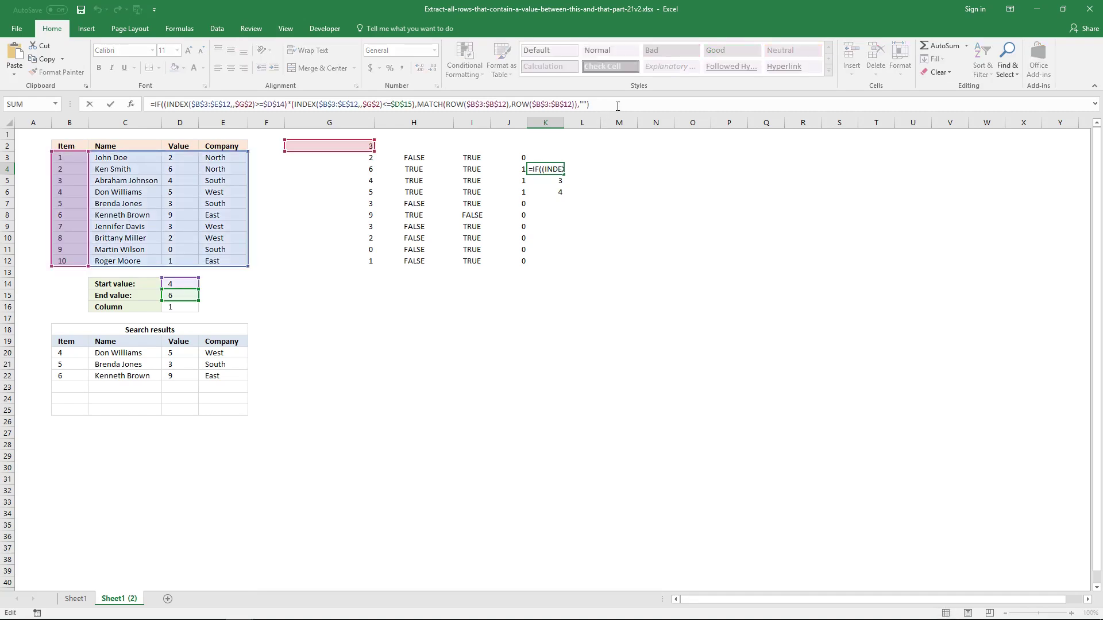
{"action": "key", "text": "ctrl+shift+Return"}
{"action": "key", "text": "Up"}
{"action": "key", "text": "Up"}
{"action": "left_click", "coordinate": [614, 103]}
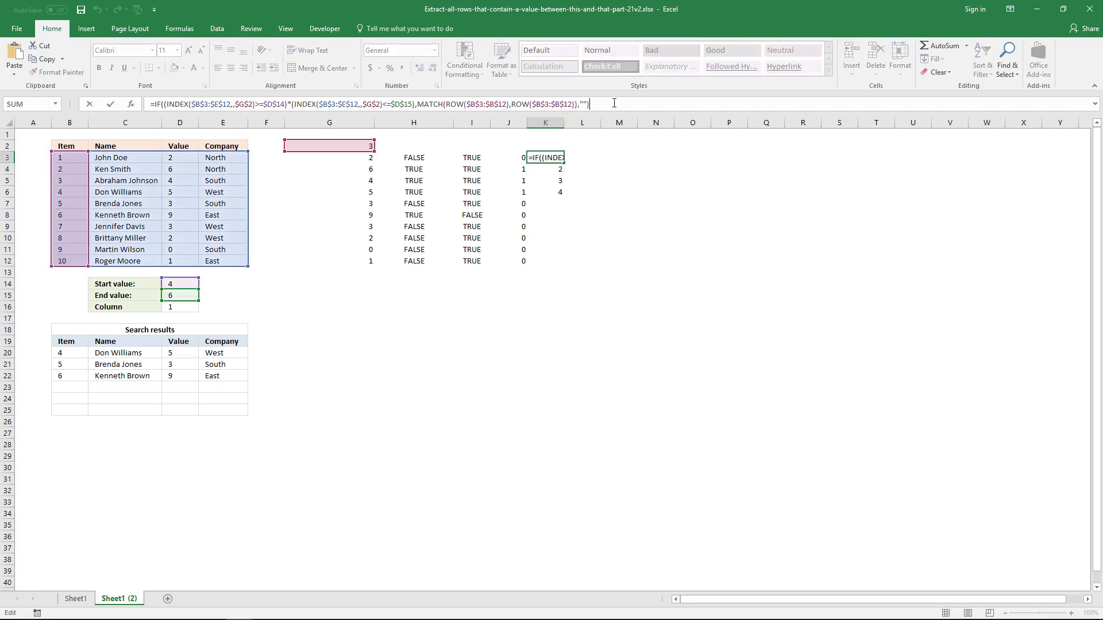
{"action": "key", "text": "shift+Home"}
{"action": "key", "text": "ctrl+c"}
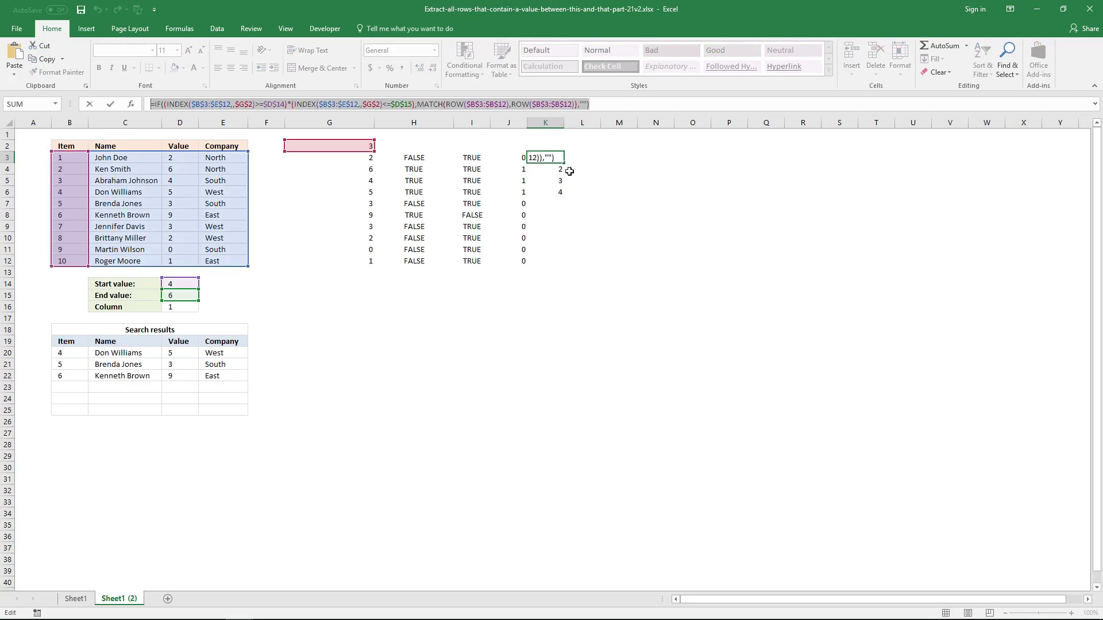
{"action": "key", "text": "ctrl+shift+Return"}
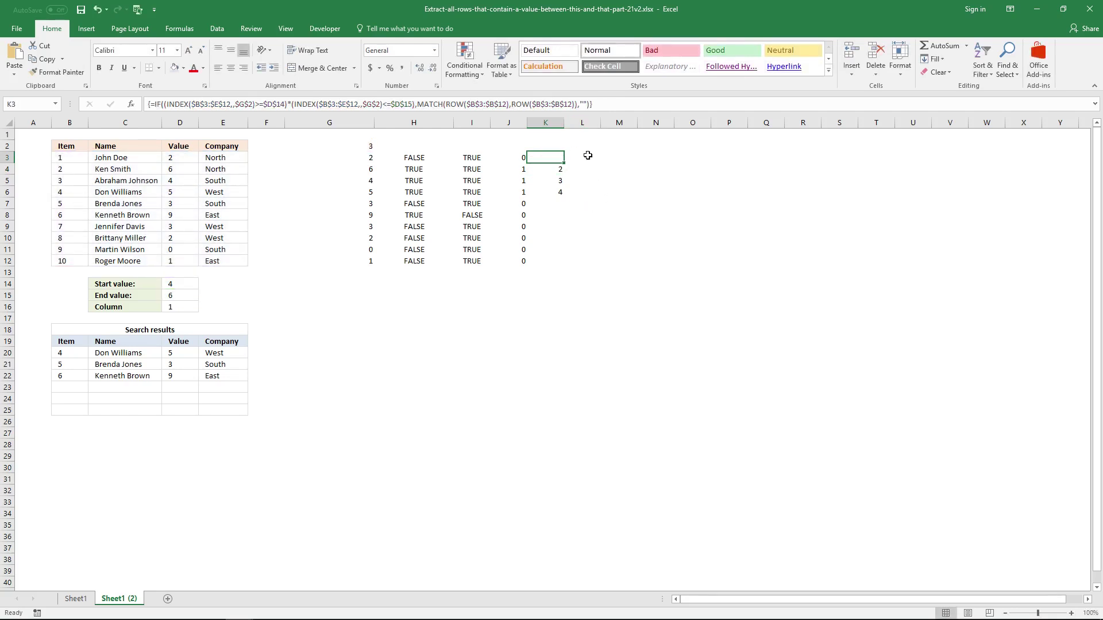
Array-enter =SMALL(IF(...), ROWS($A$1:A1)) in L3, returning 2
{"action": "left_click", "coordinate": [586, 155]}
{"action": "left_click", "coordinate": [544, 103]}
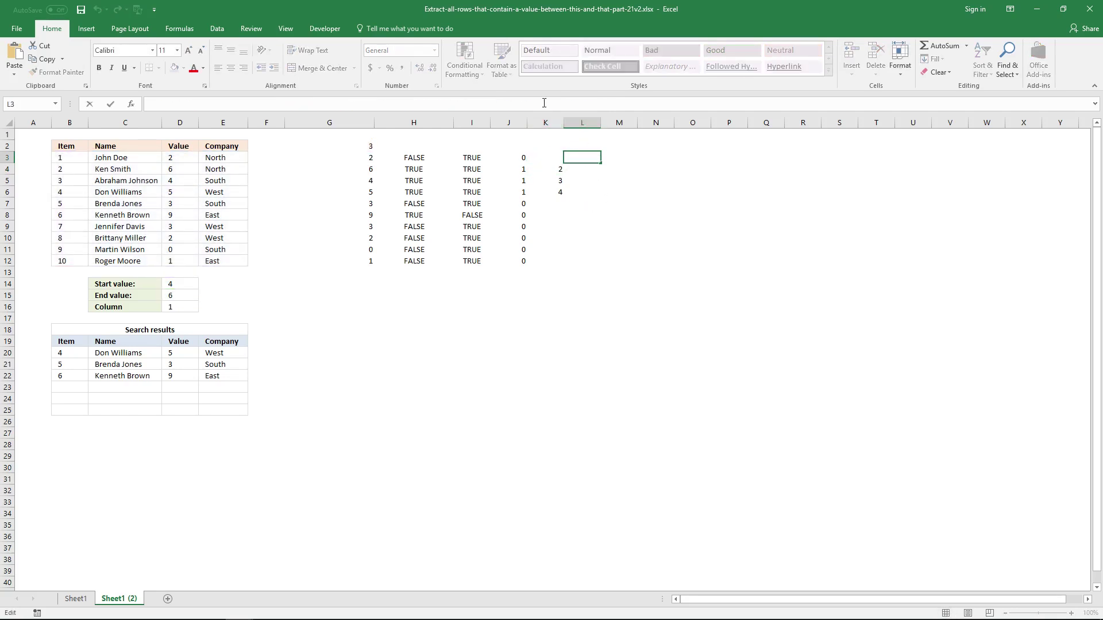
{"action": "type", "text": "=SMALL"}
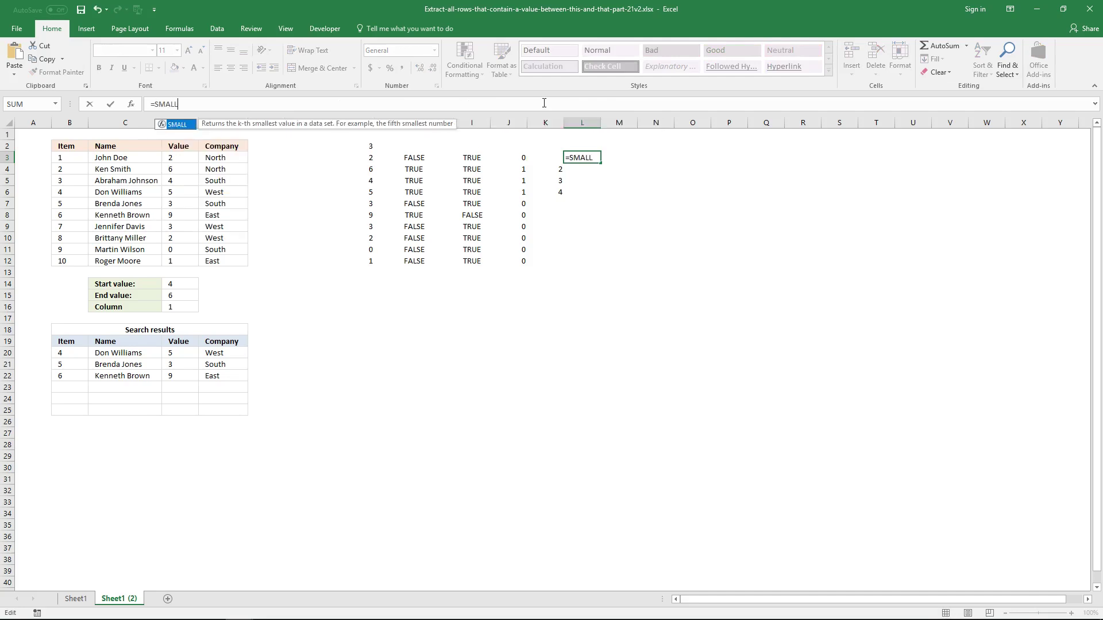
{"action": "type", "text": "("}
{"action": "key", "text": "ctrl+v"}
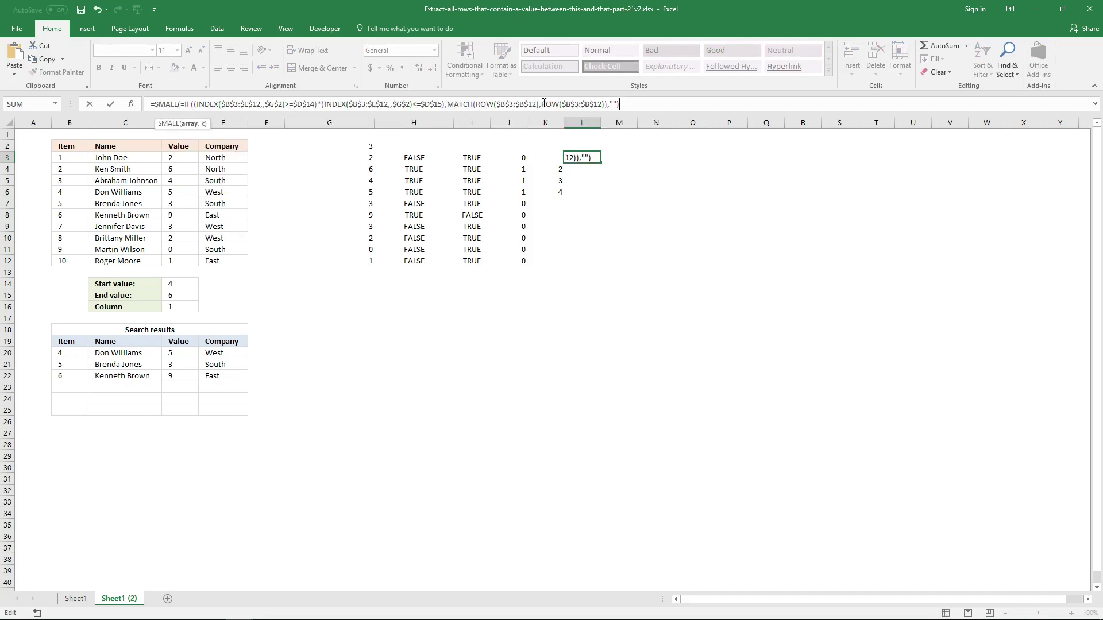
{"action": "left_click", "coordinate": [185, 104]}
{"action": "key", "text": "BackSpace"}
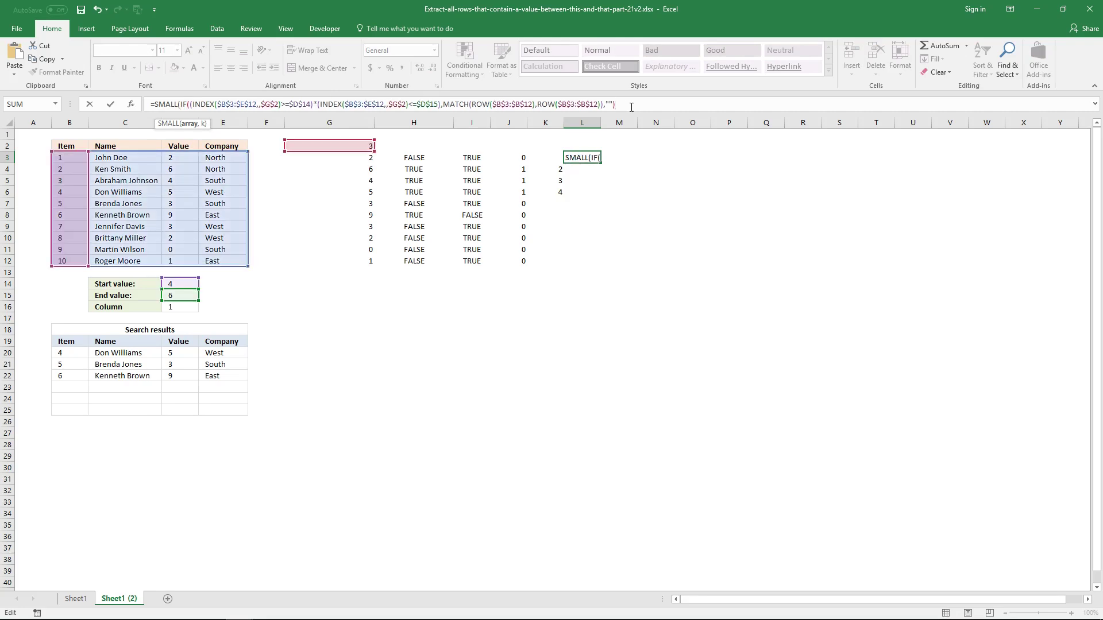
{"action": "type", "text": ", ROWS("}
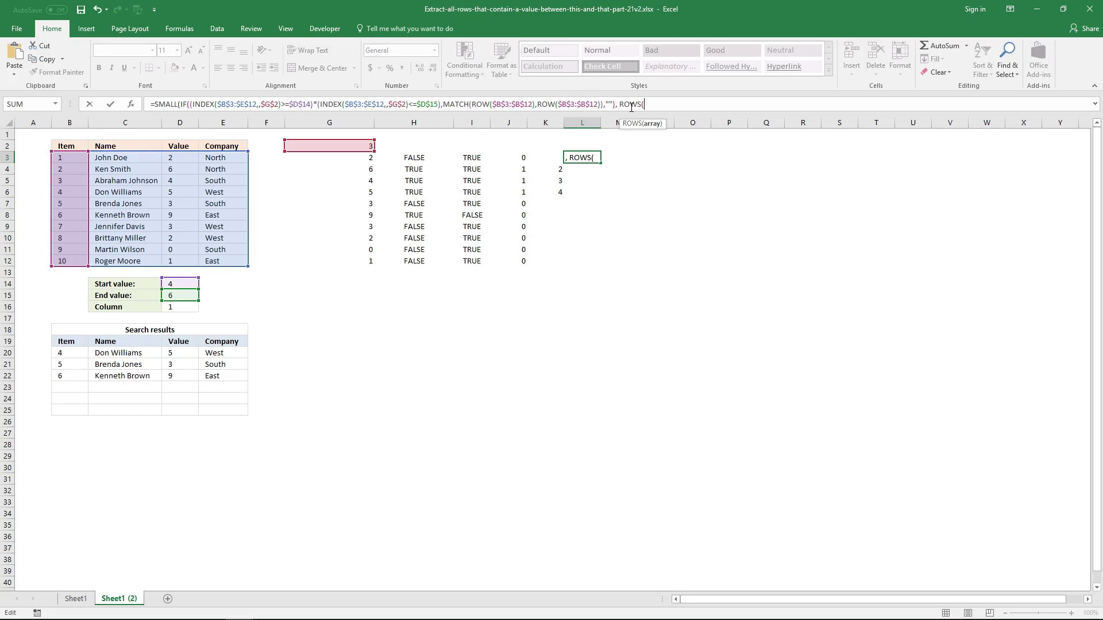
{"action": "type", "text": "A1"}
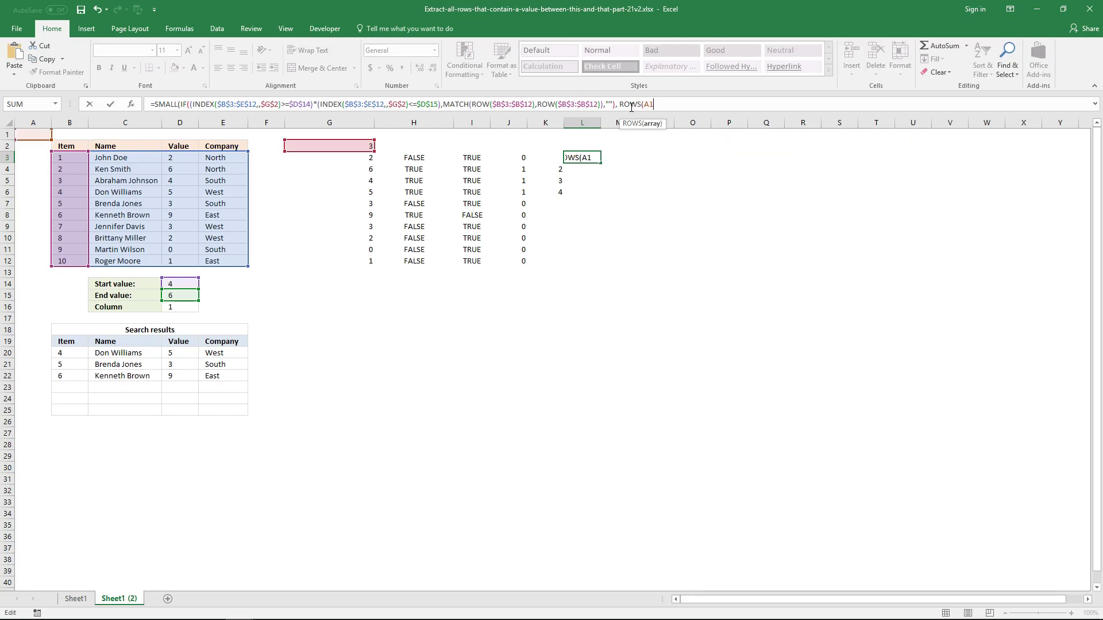
{"action": "type", "text": ":A1))"}
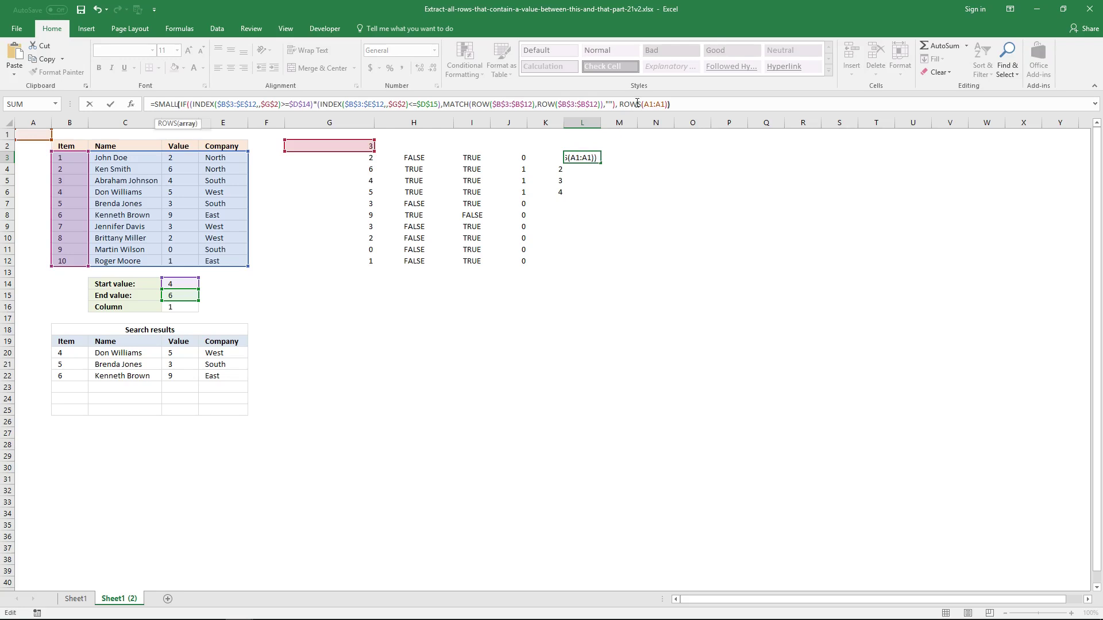
{"action": "left_click", "coordinate": [645, 104]}
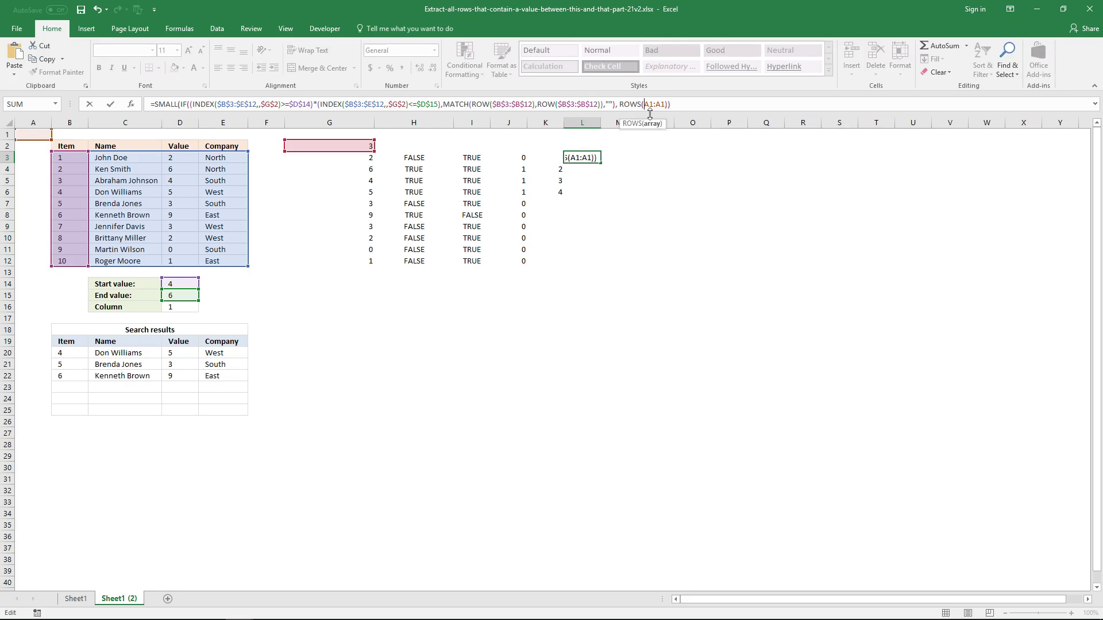
{"action": "key", "text": "F4"}
{"action": "left_click", "coordinate": [684, 108]}
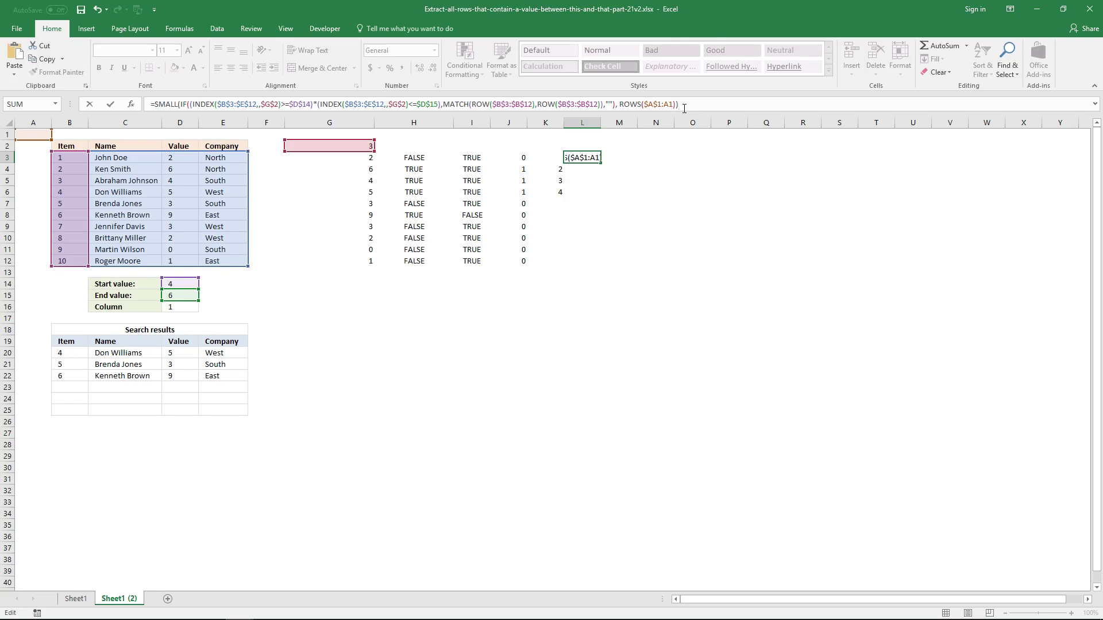
{"action": "type", "text": ")"}
{"action": "key", "text": "ctrl+shift+Return"}
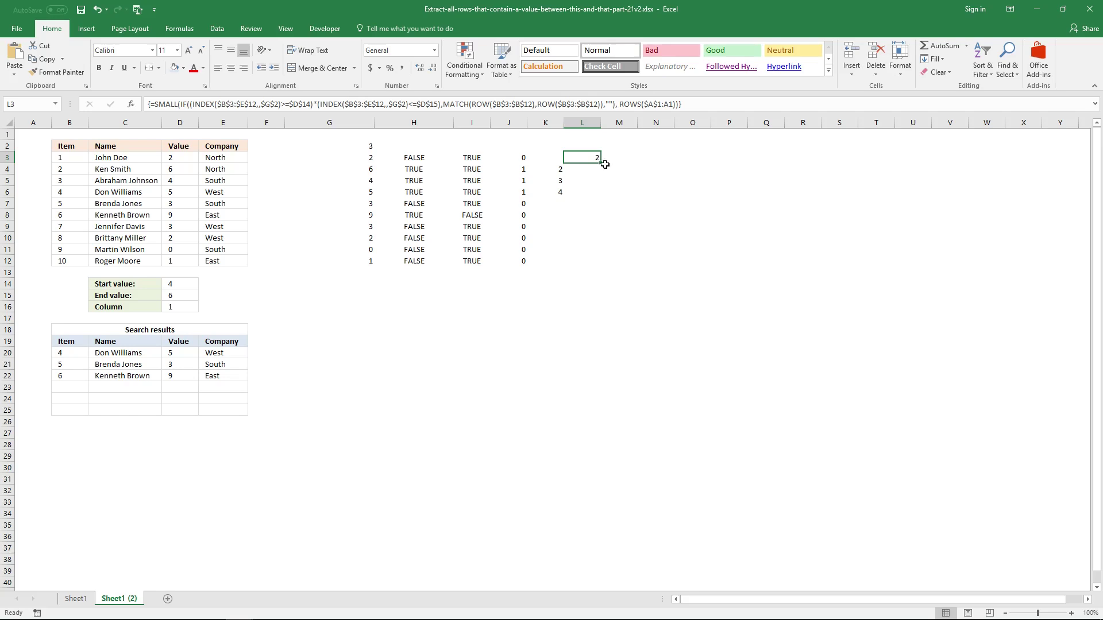
Fill L3's SMALL formula down to L6 and check L3:L6, including the #NUM! in L6
{"action": "left_click_drag", "start_coordinate": [602, 164], "coordinate": [601, 194]}
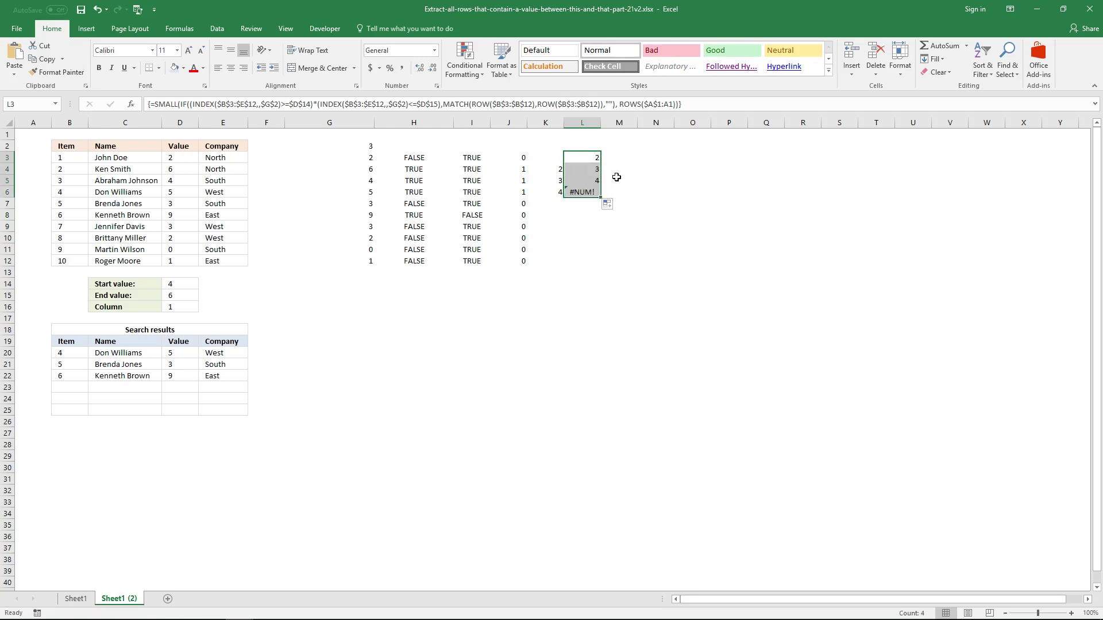
{"action": "left_click", "coordinate": [594, 159]}
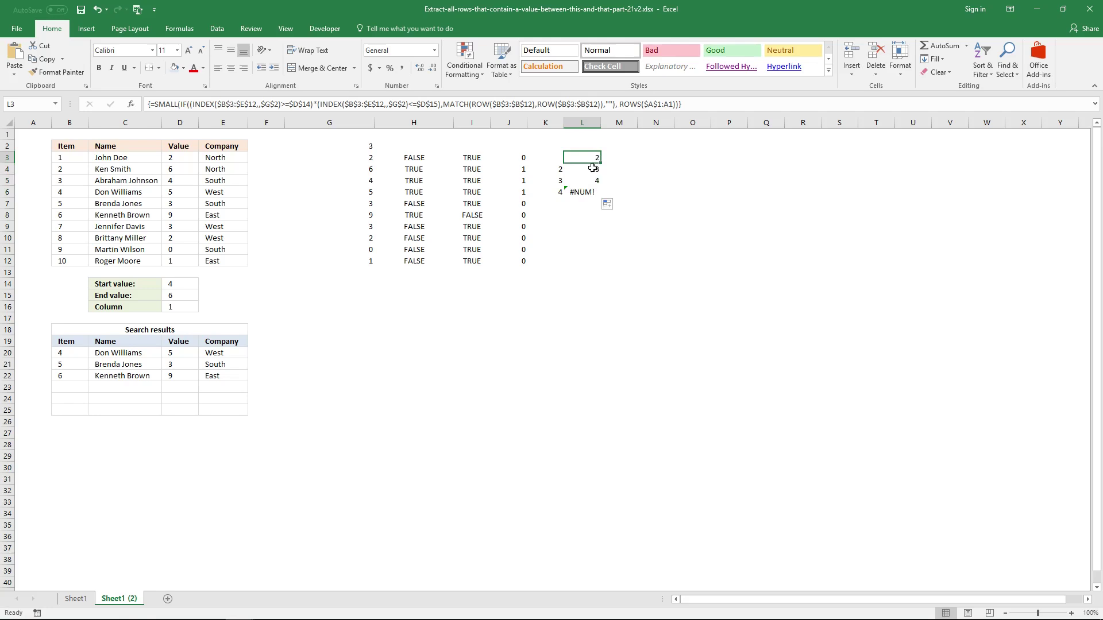
{"action": "left_click", "coordinate": [587, 168]}
{"action": "left_click", "coordinate": [589, 179]}
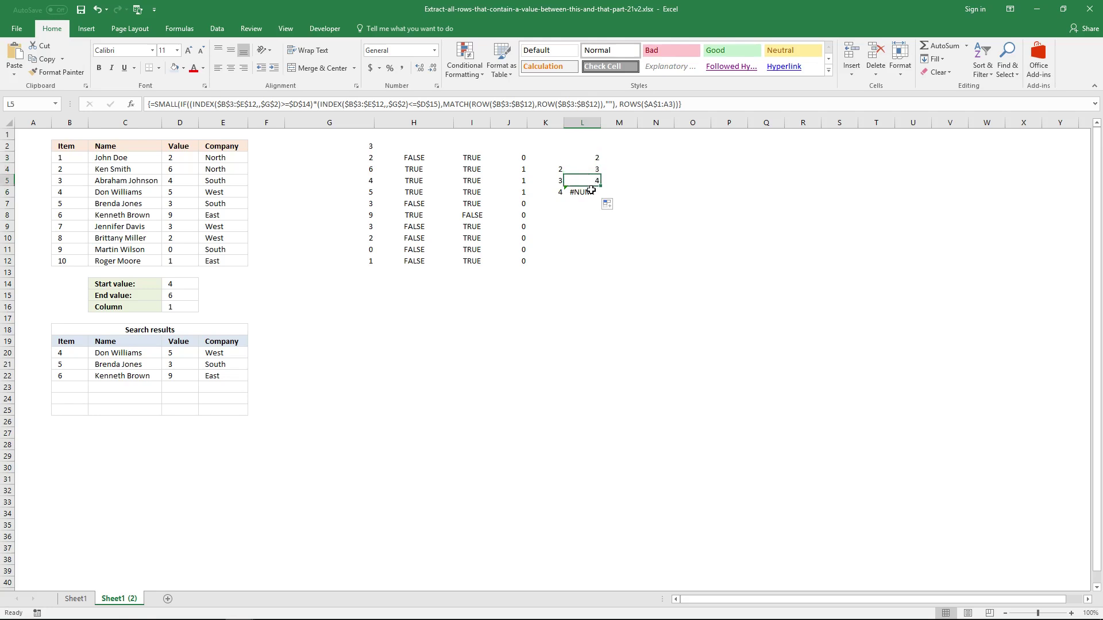
{"action": "left_click", "coordinate": [591, 192]}
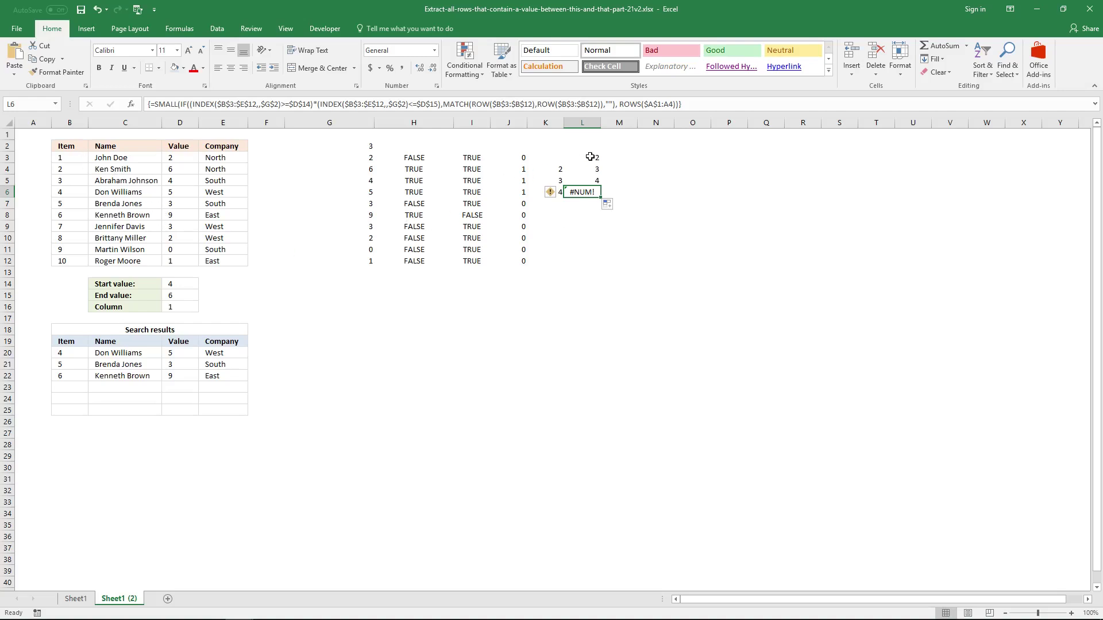
{"action": "key", "text": "F2"}
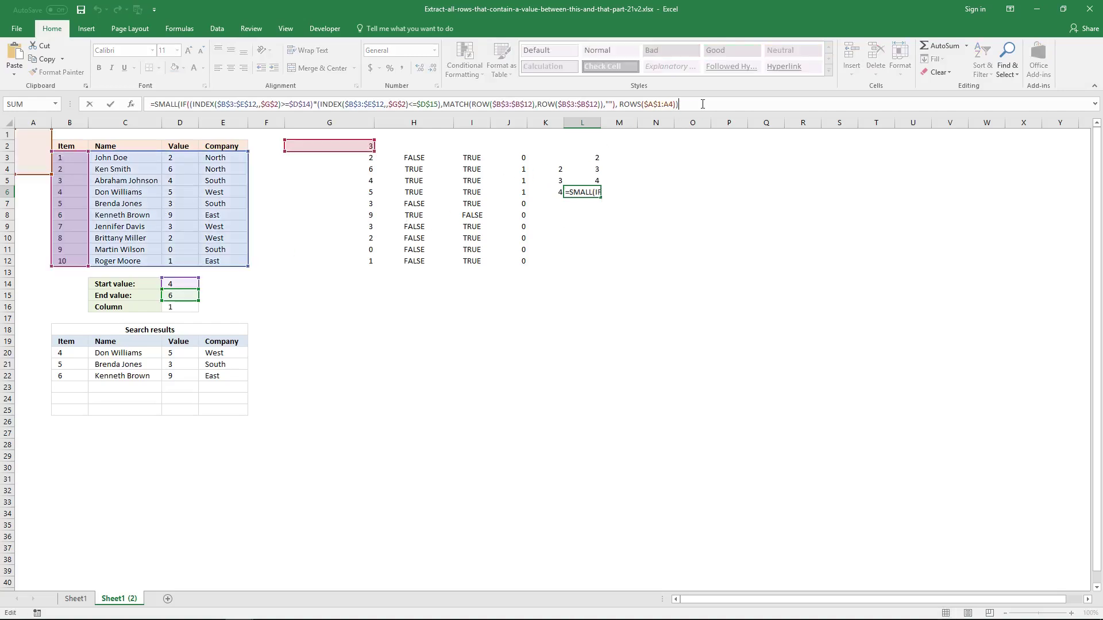
Select the SMALL(...) expression in L3's formula for copying
{"action": "left_click", "coordinate": [609, 156]}
{"action": "left_click", "coordinate": [662, 105]}
{"action": "key", "text": "ctrl+a"}
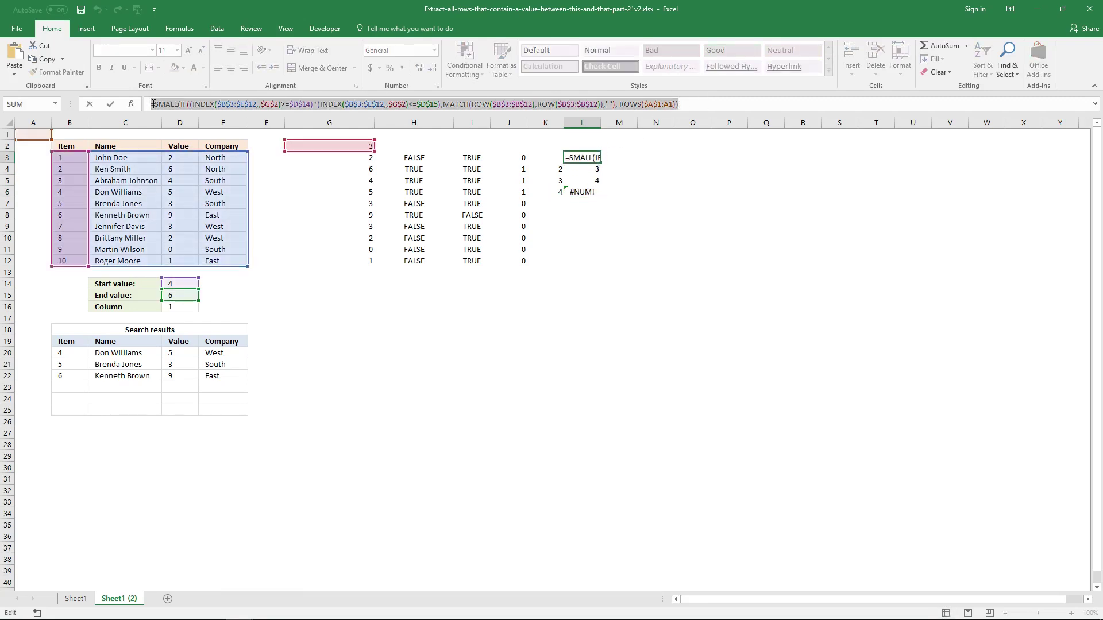
{"action": "left_click_drag", "start_coordinate": [152, 104], "coordinate": [696, 101]}
{"action": "key", "text": "ctrl+c"}
{"action": "left_click", "coordinate": [625, 156]}
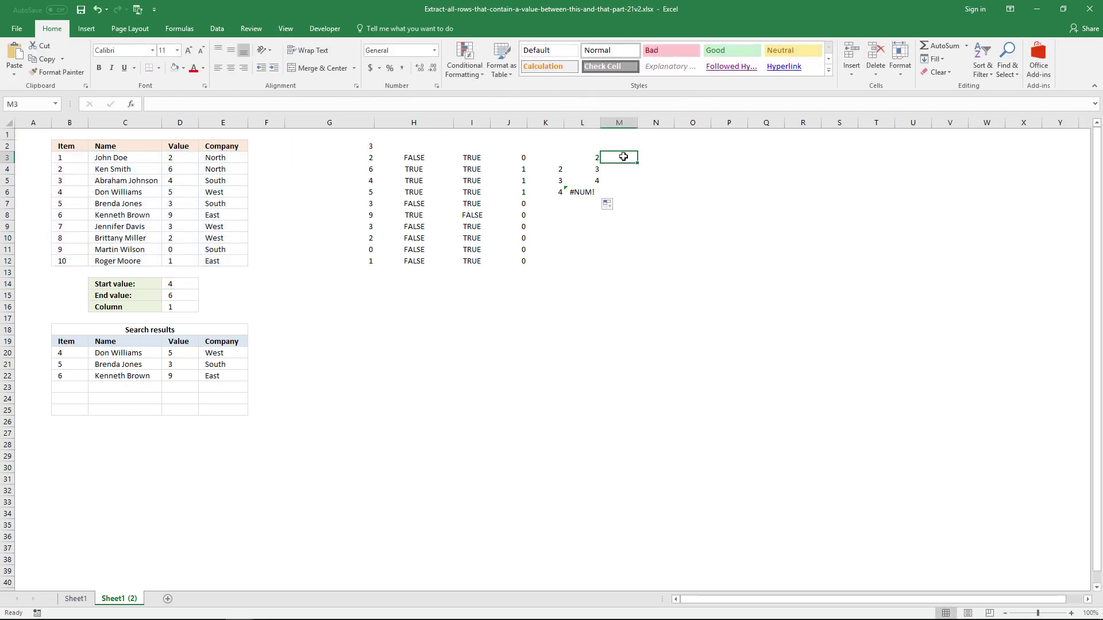
Array-enter =INDEX($B$3:$E$12, SMALL(...), COLUMNS($A$1:A1)) in M3, returning item 2
{"action": "type", "text": "=IND"}
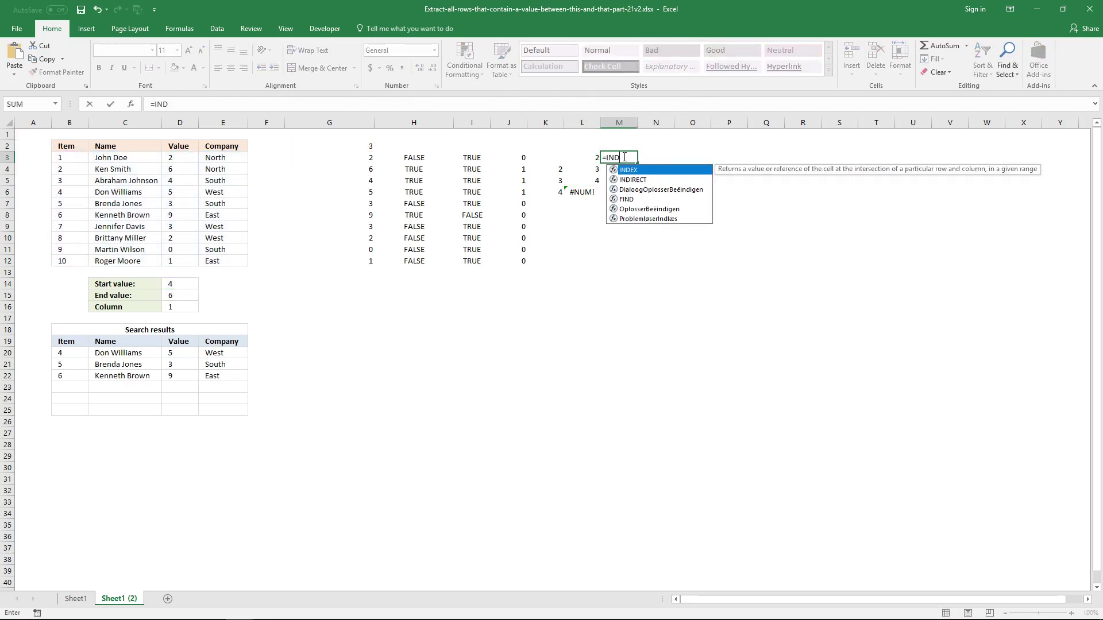
{"action": "type", "text": "EX("}
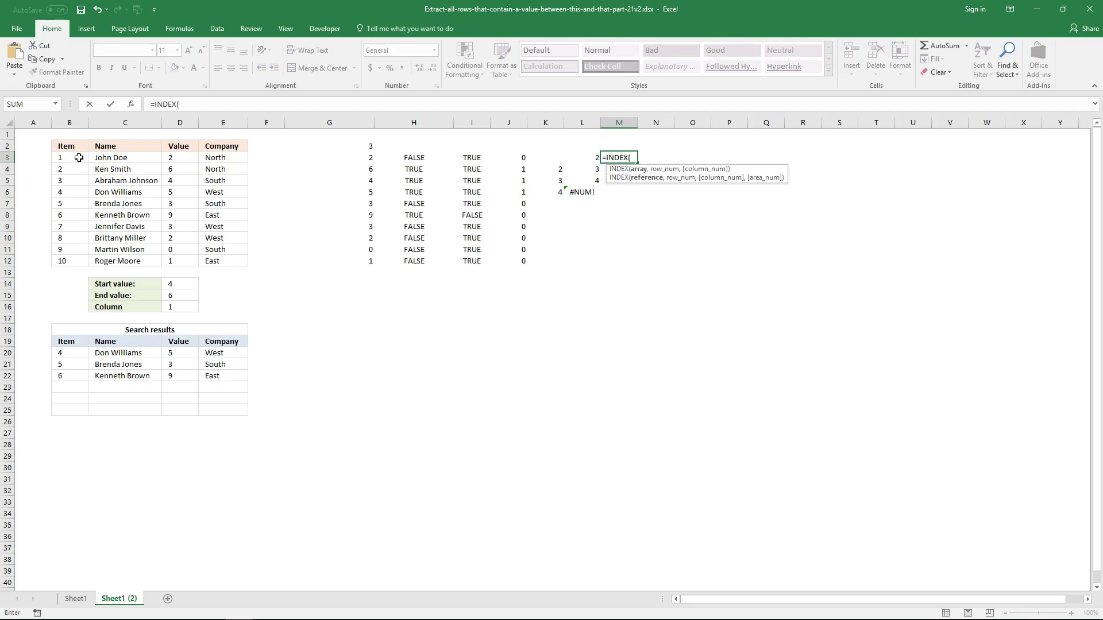
{"action": "left_click_drag", "start_coordinate": [79, 158], "coordinate": [227, 265]}
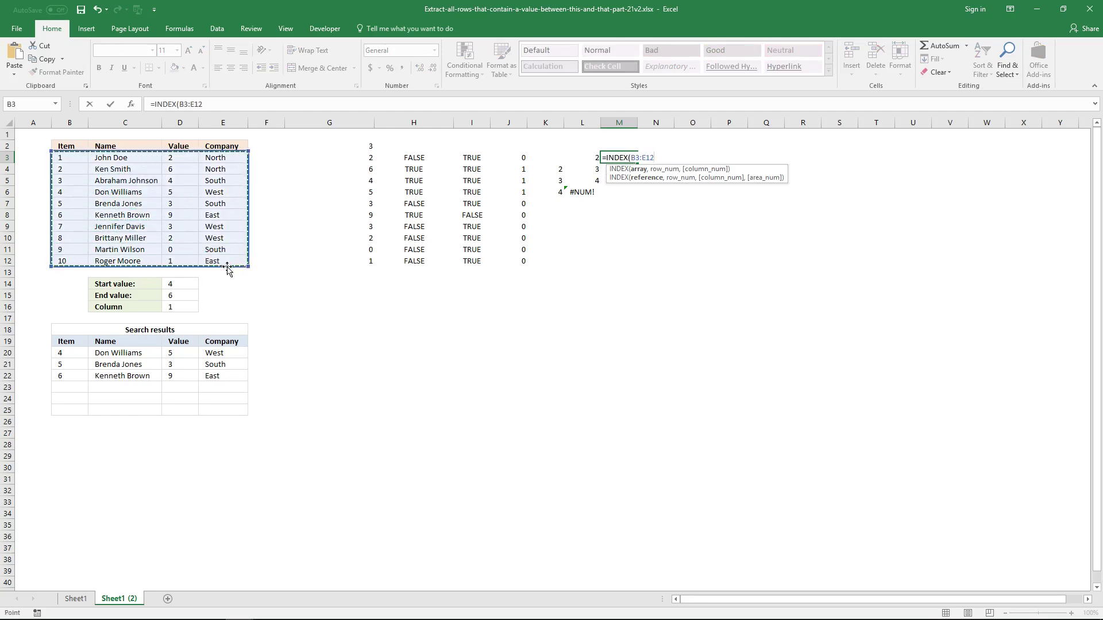
{"action": "key", "text": "F4"}
{"action": "left_click", "coordinate": [269, 106]}
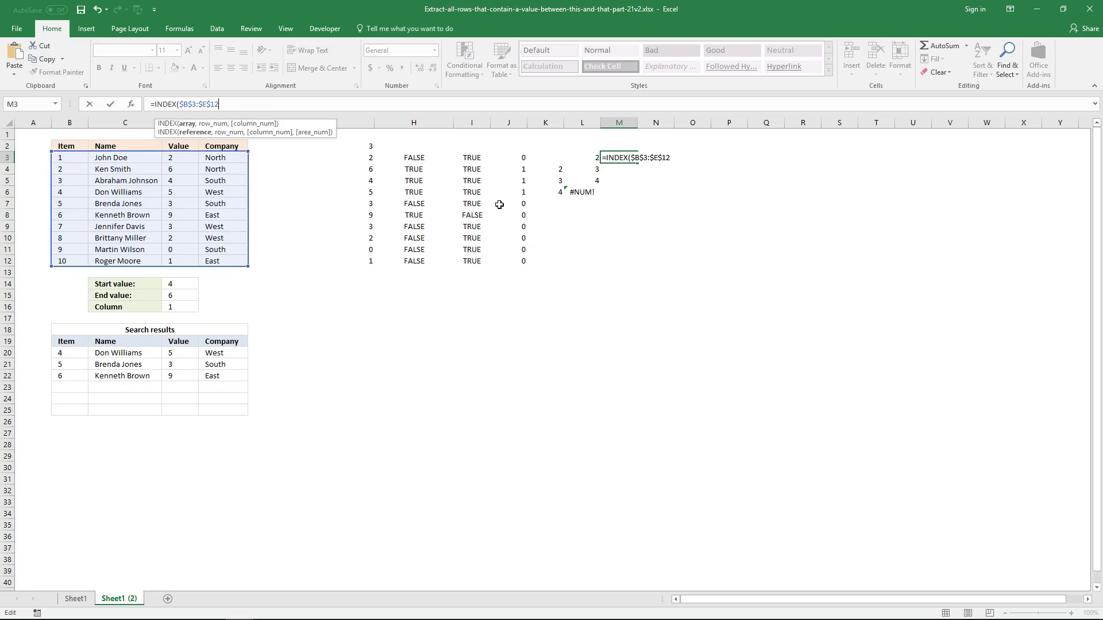
{"action": "type", "text": ","}
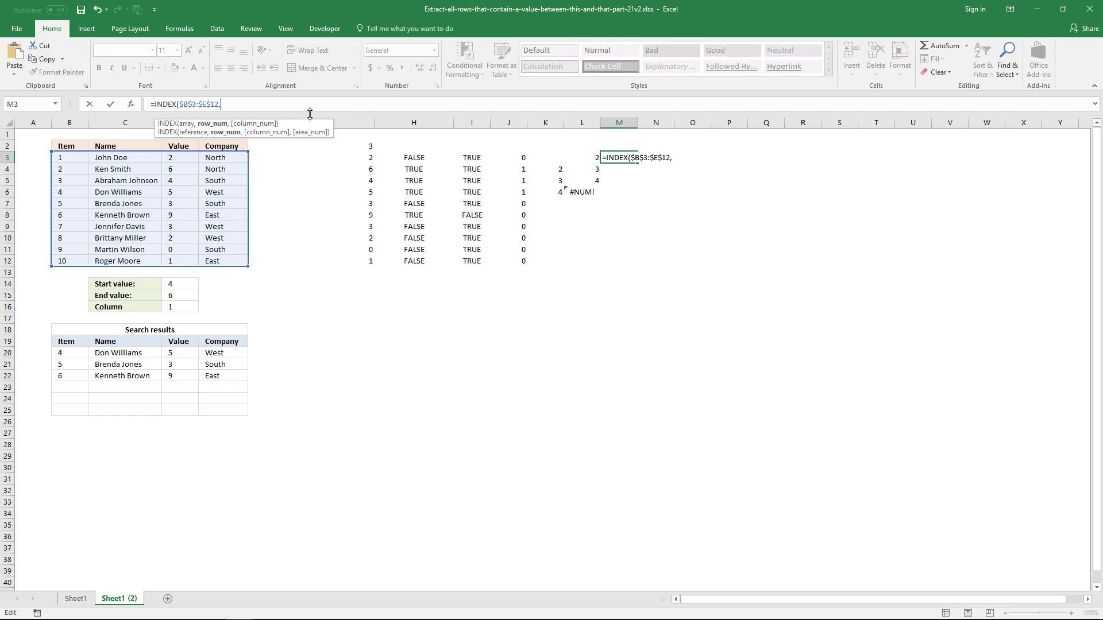
{"action": "key", "text": "ctrl+v"}
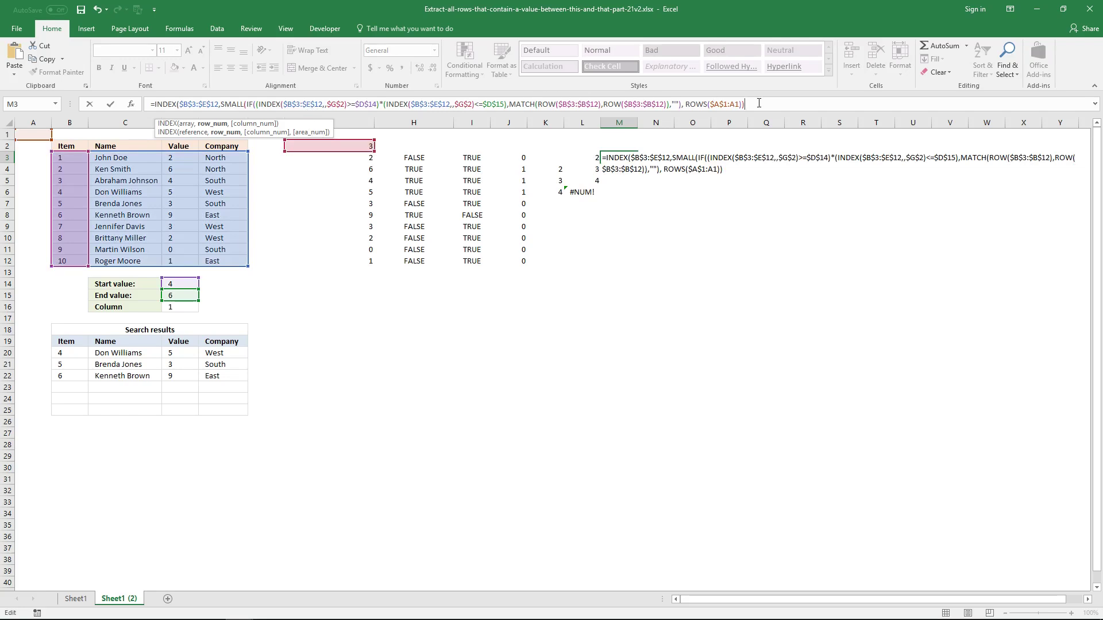
{"action": "type", "text": ","}
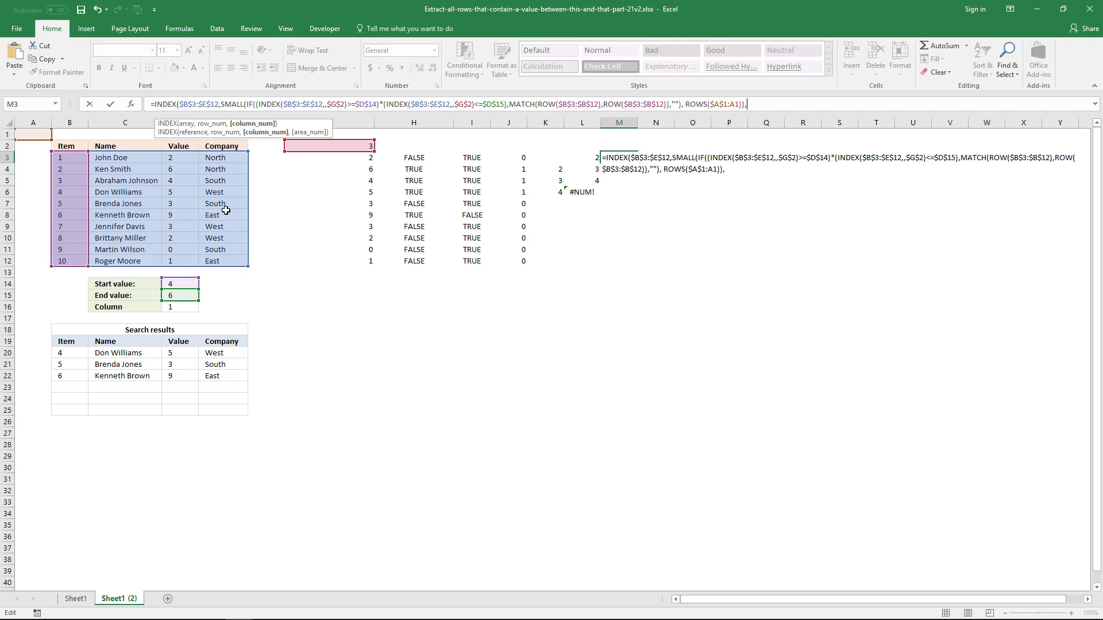
{"action": "type", "text": "COLU"}
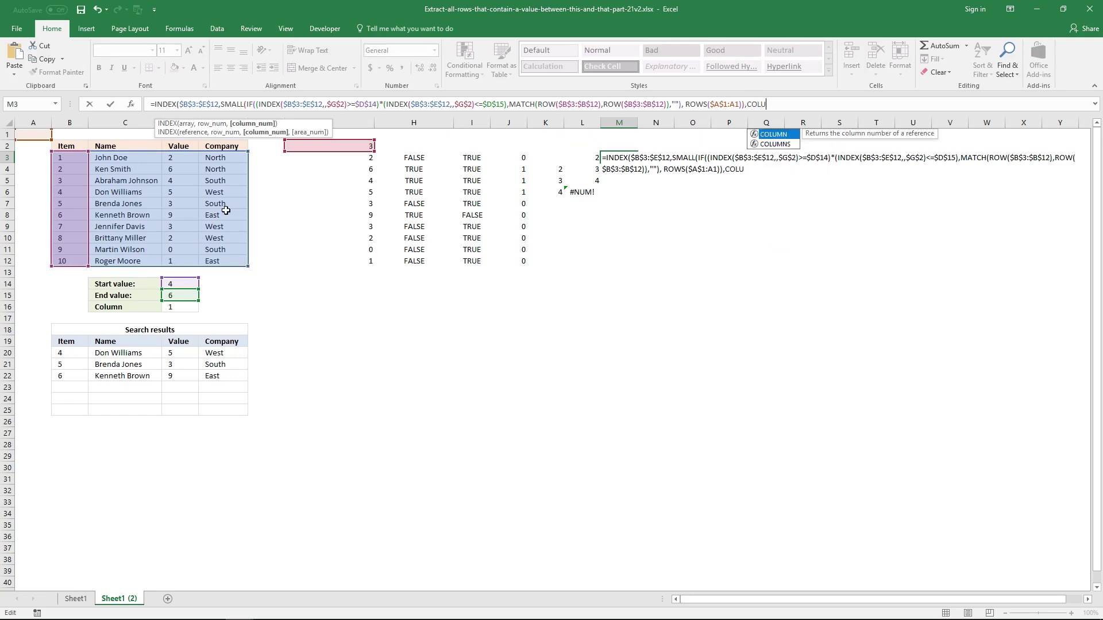
{"action": "type", "text": "MNS("}
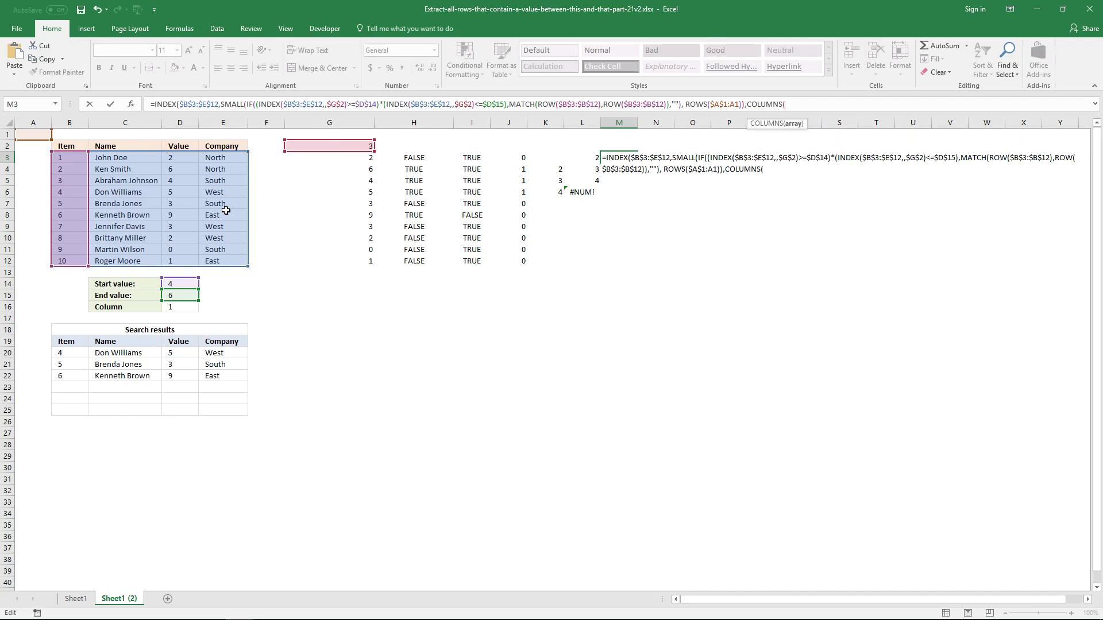
{"action": "type", "text": "A1:A1"}
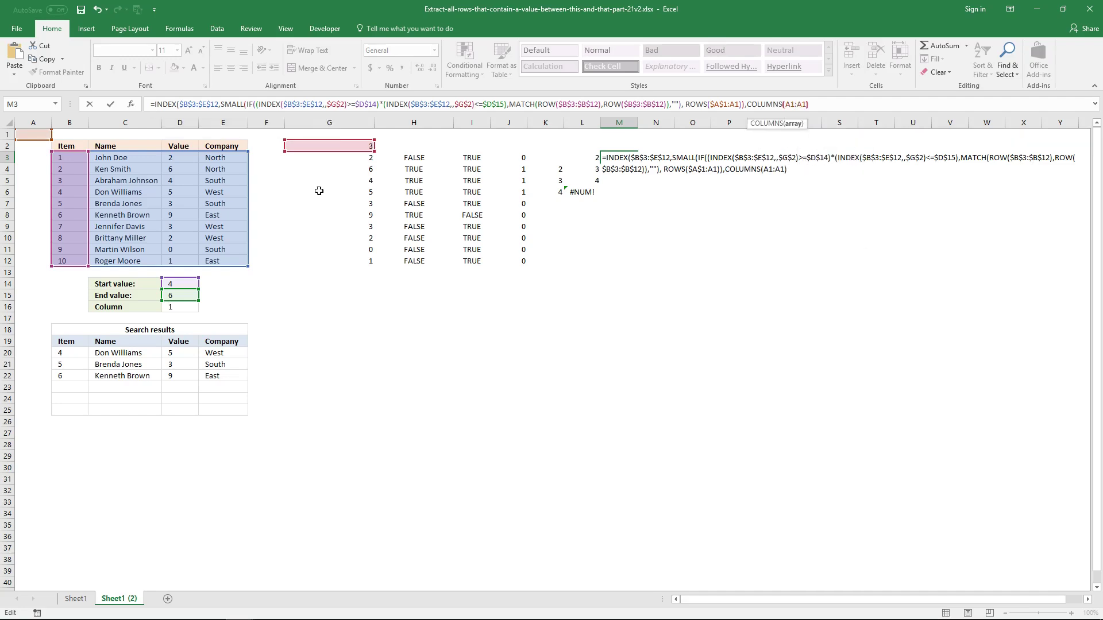
{"action": "type", "text": ")"}
{"action": "left_click", "coordinate": [792, 105]}
{"action": "key", "text": "F4"}
{"action": "left_click", "coordinate": [824, 106]}
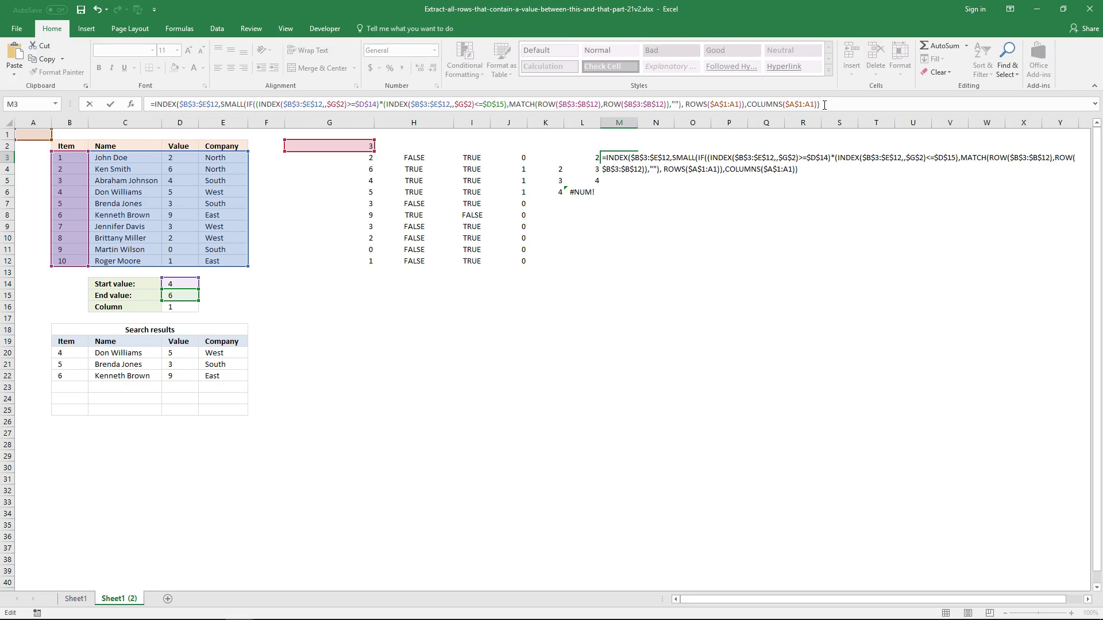
{"action": "key", "text": "ctrl+shift+Return"}
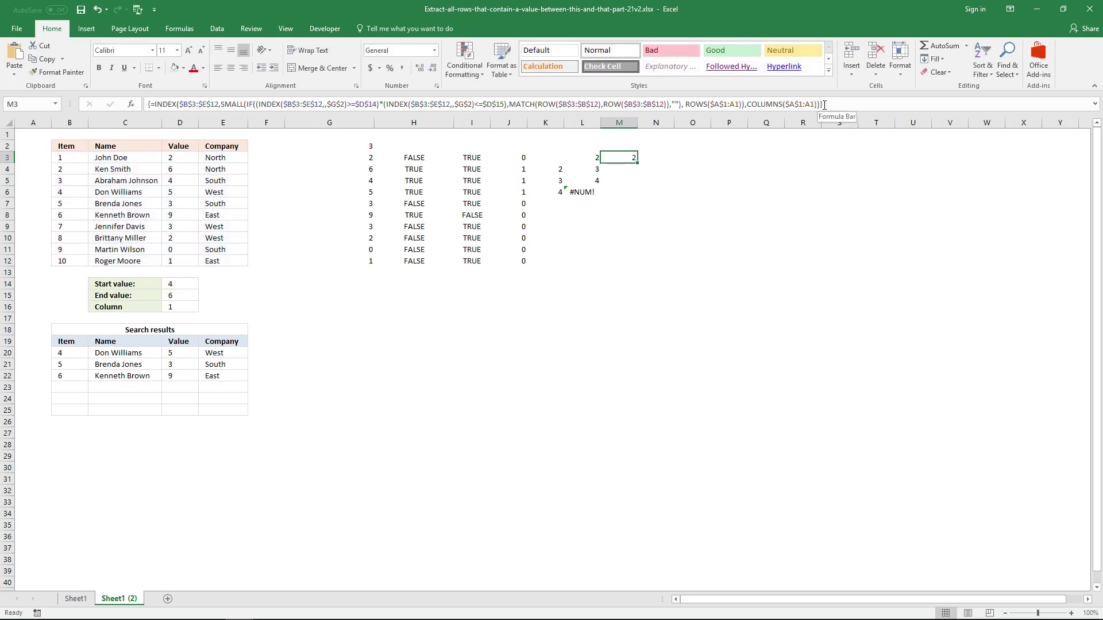
Fill M3's INDEX formula through M3:P12 and autofit column N to show the names
{"action": "left_click_drag", "start_coordinate": [626, 155], "coordinate": [643, 266]}
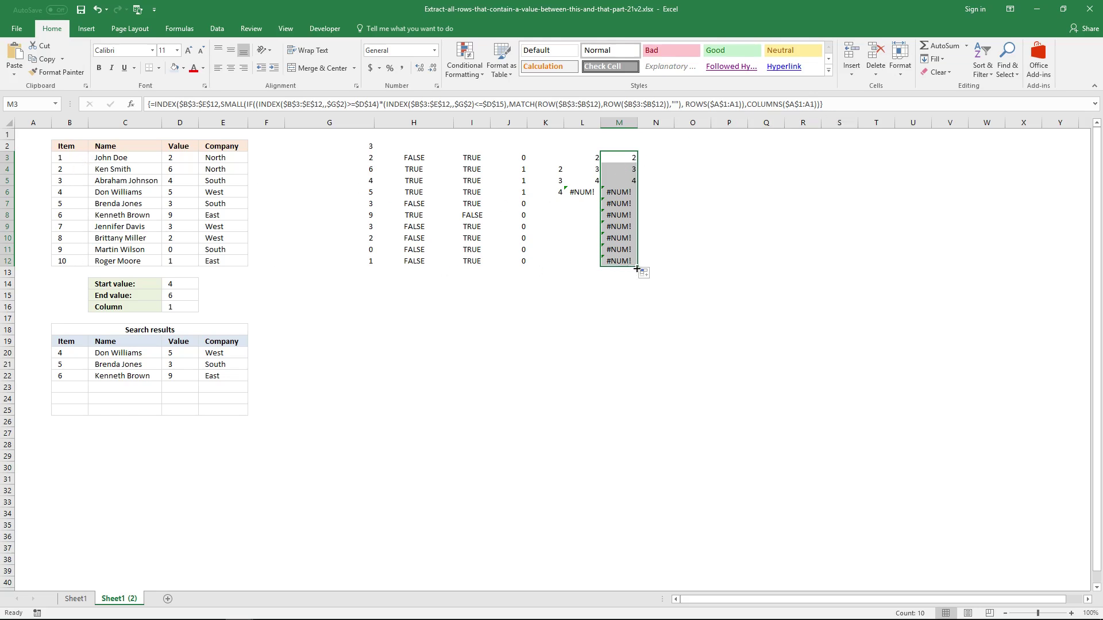
{"action": "left_click_drag", "start_coordinate": [637, 267], "coordinate": [739, 263]}
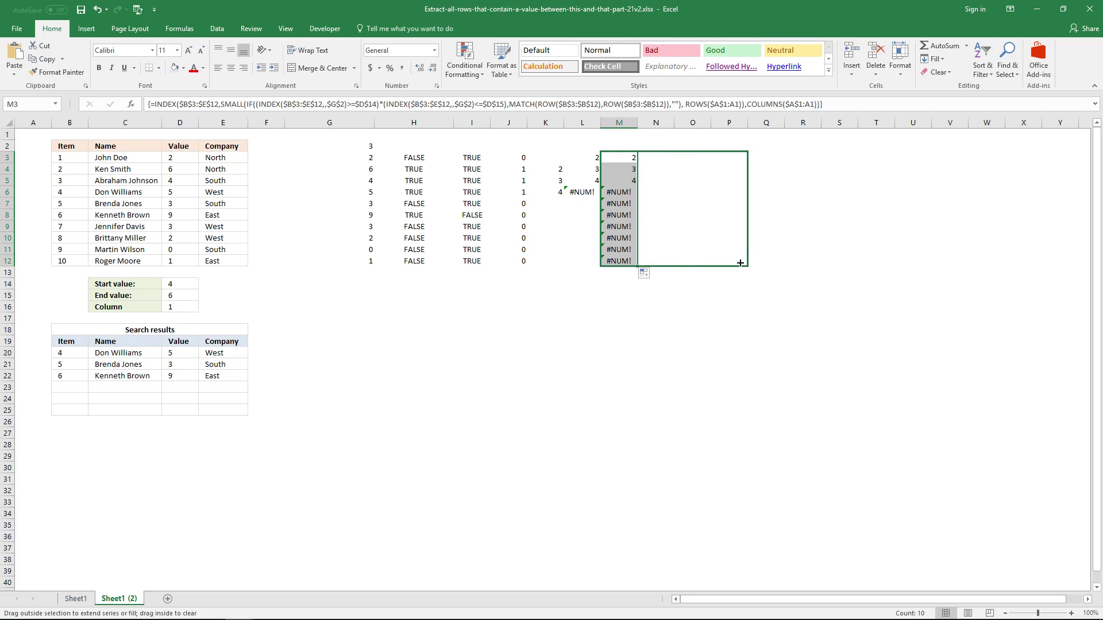
{"action": "left_click_drag", "start_coordinate": [739, 263], "coordinate": [740, 263]}
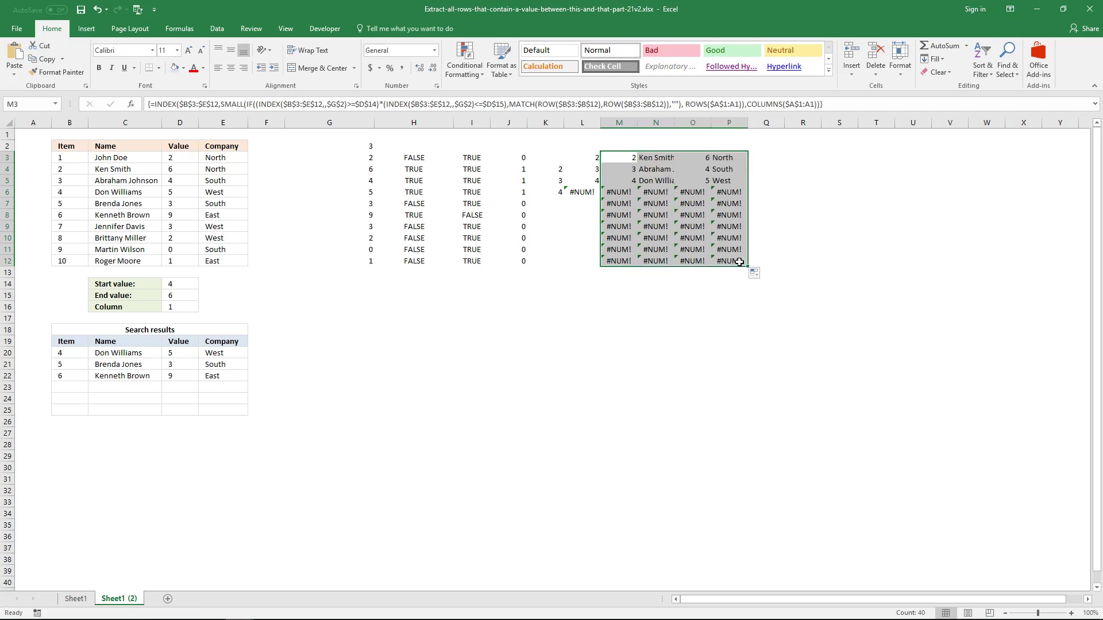
{"action": "left_click", "coordinate": [621, 160]}
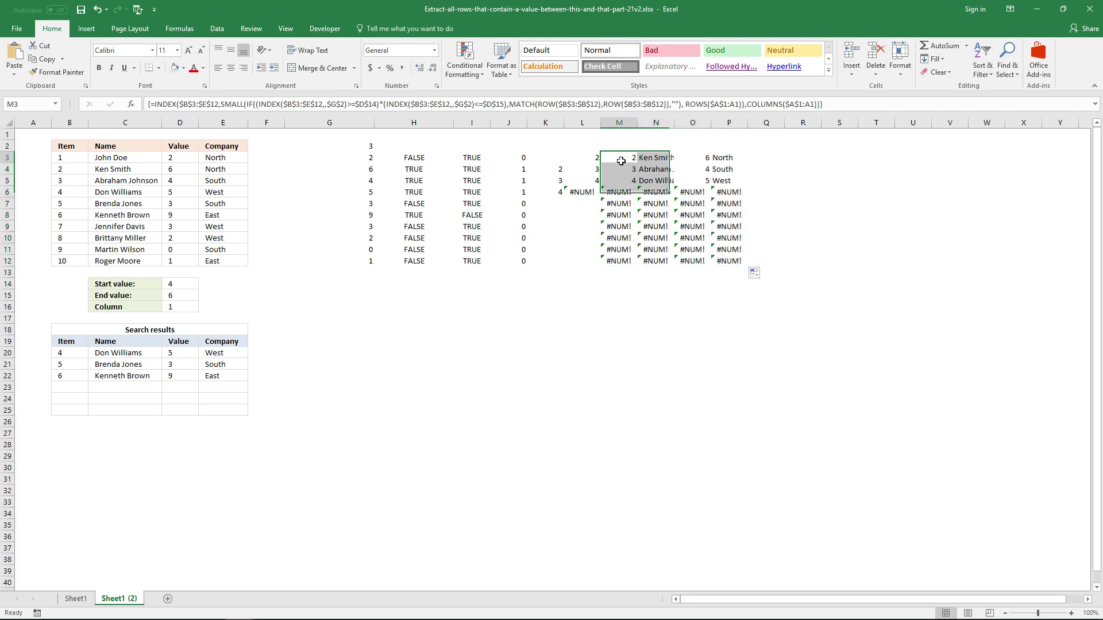
{"action": "left_click", "coordinate": [621, 161]}
{"action": "double_click", "coordinate": [675, 123]}
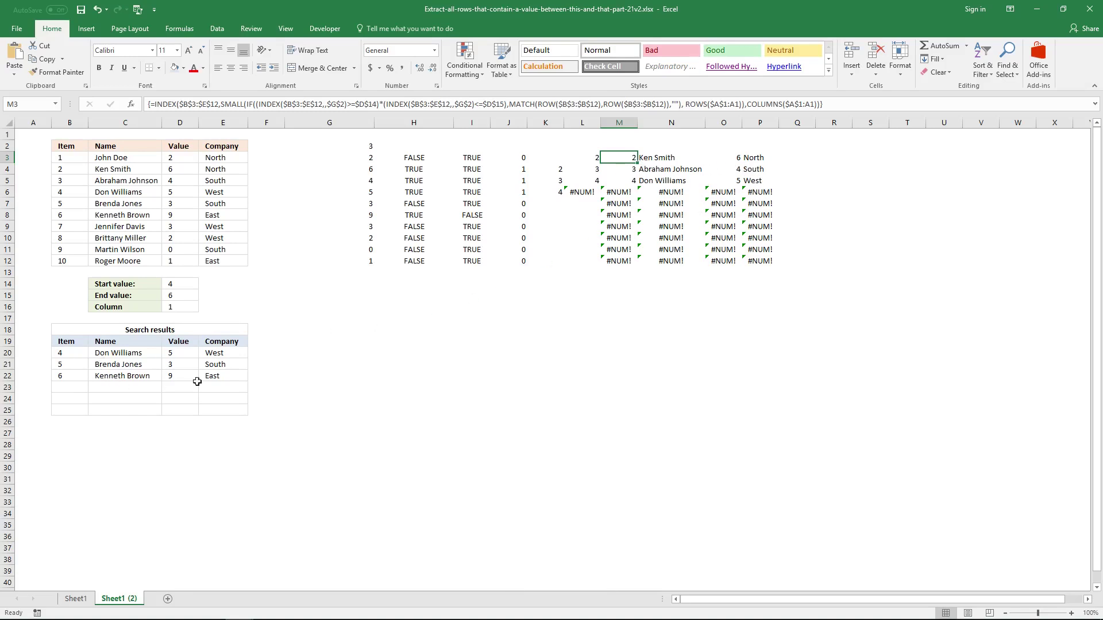
Change G2 to 1 and compare extracted rows M3:P5 against the Search results B20:E22
{"action": "left_click", "coordinate": [364, 144]}
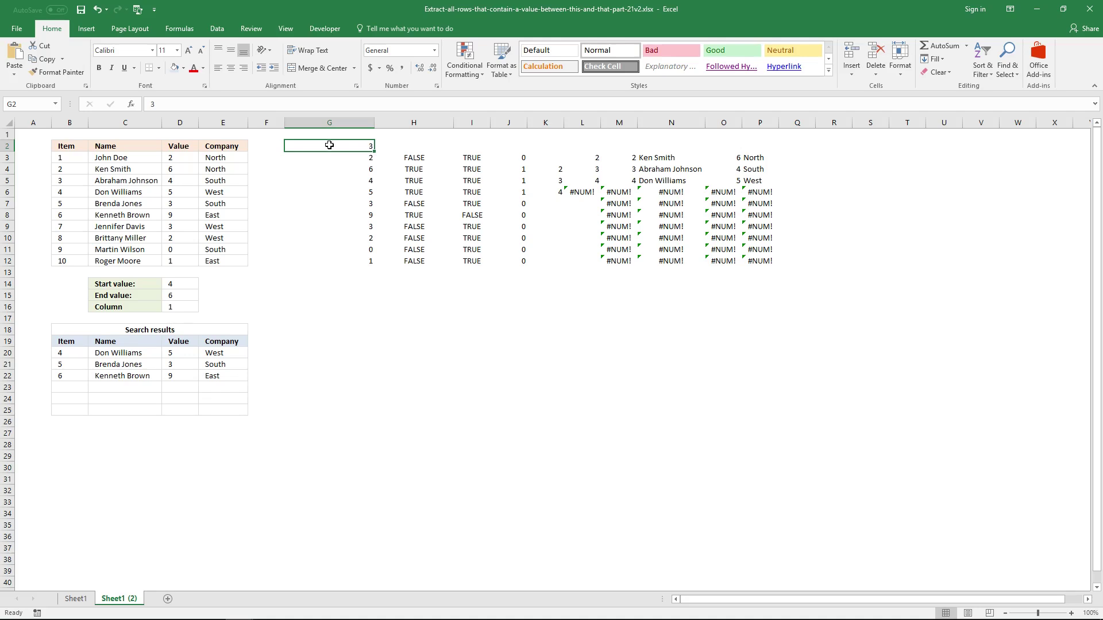
{"action": "type", "text": "1"}
{"action": "key", "text": "Return"}
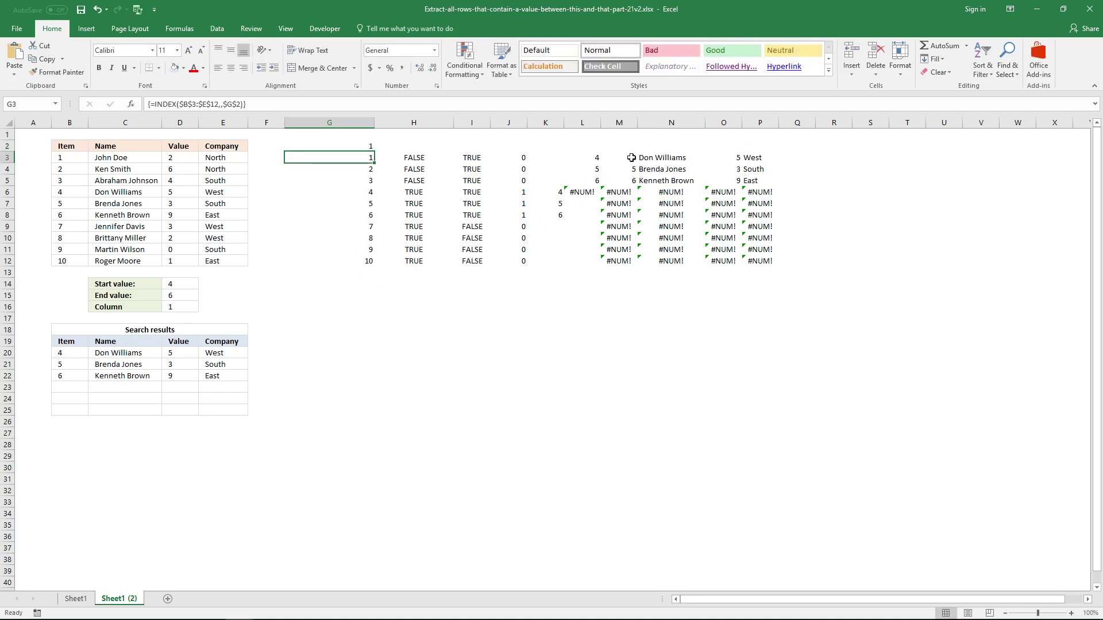
{"action": "left_click_drag", "start_coordinate": [632, 156], "coordinate": [750, 179]}
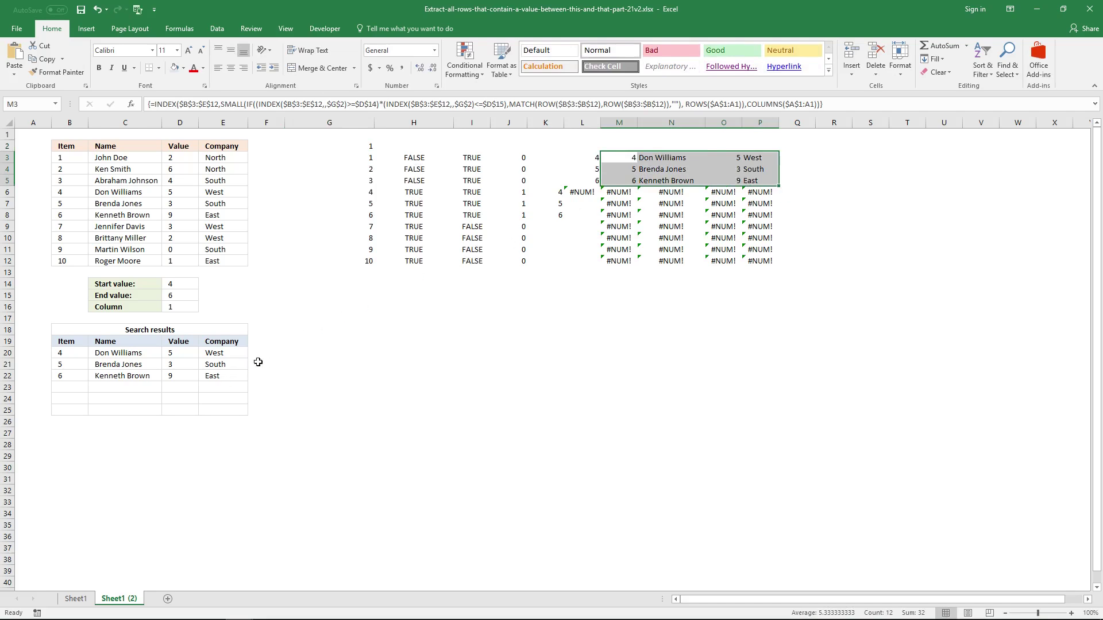
{"action": "left_click_drag", "start_coordinate": [75, 353], "coordinate": [236, 376]}
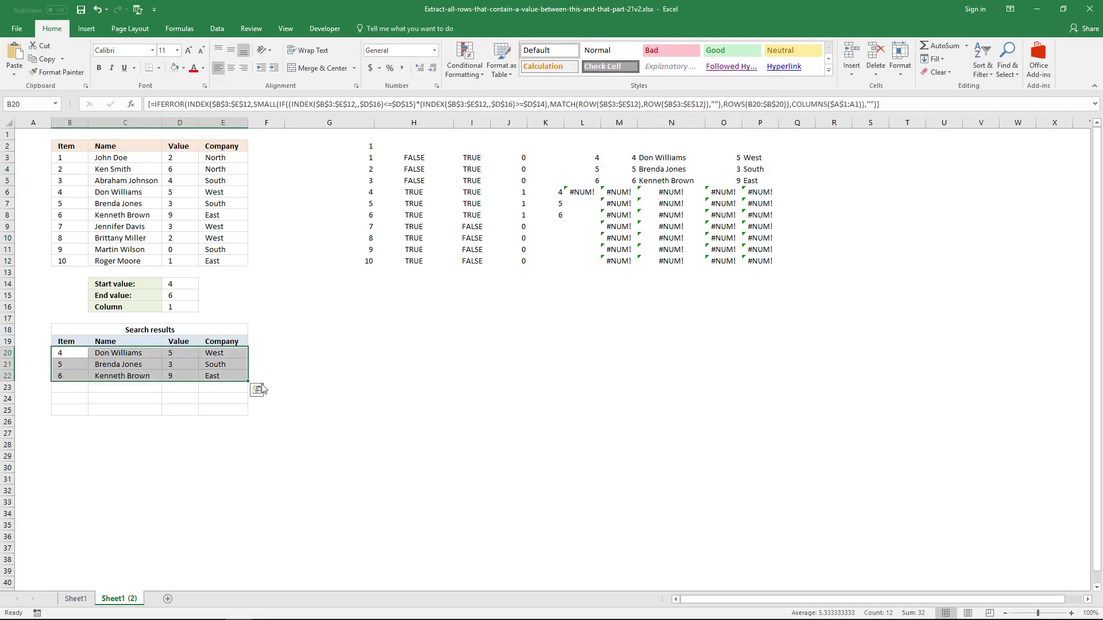